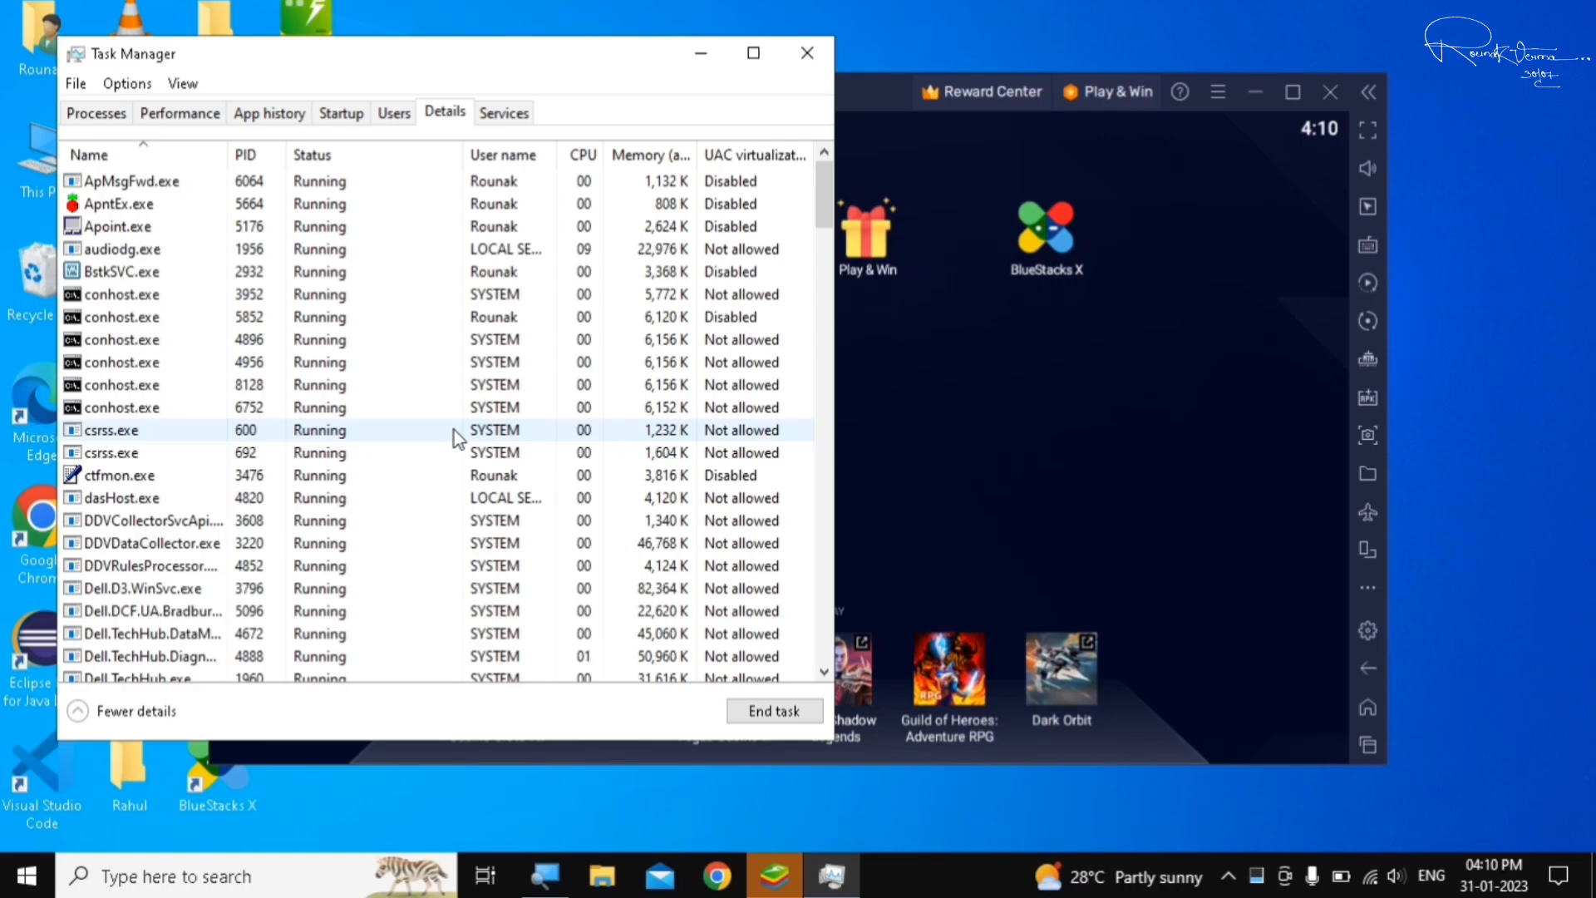
Step: Set the priority of the HD-Player.exe process to Above normal, confirm the change and close Task Manager
{"action": "scroll", "coordinate": [454, 430], "scroll_direction": "down", "scroll_amount": 3}
{"action": "scroll", "coordinate": [454, 430], "scroll_direction": "down", "scroll_amount": 4}
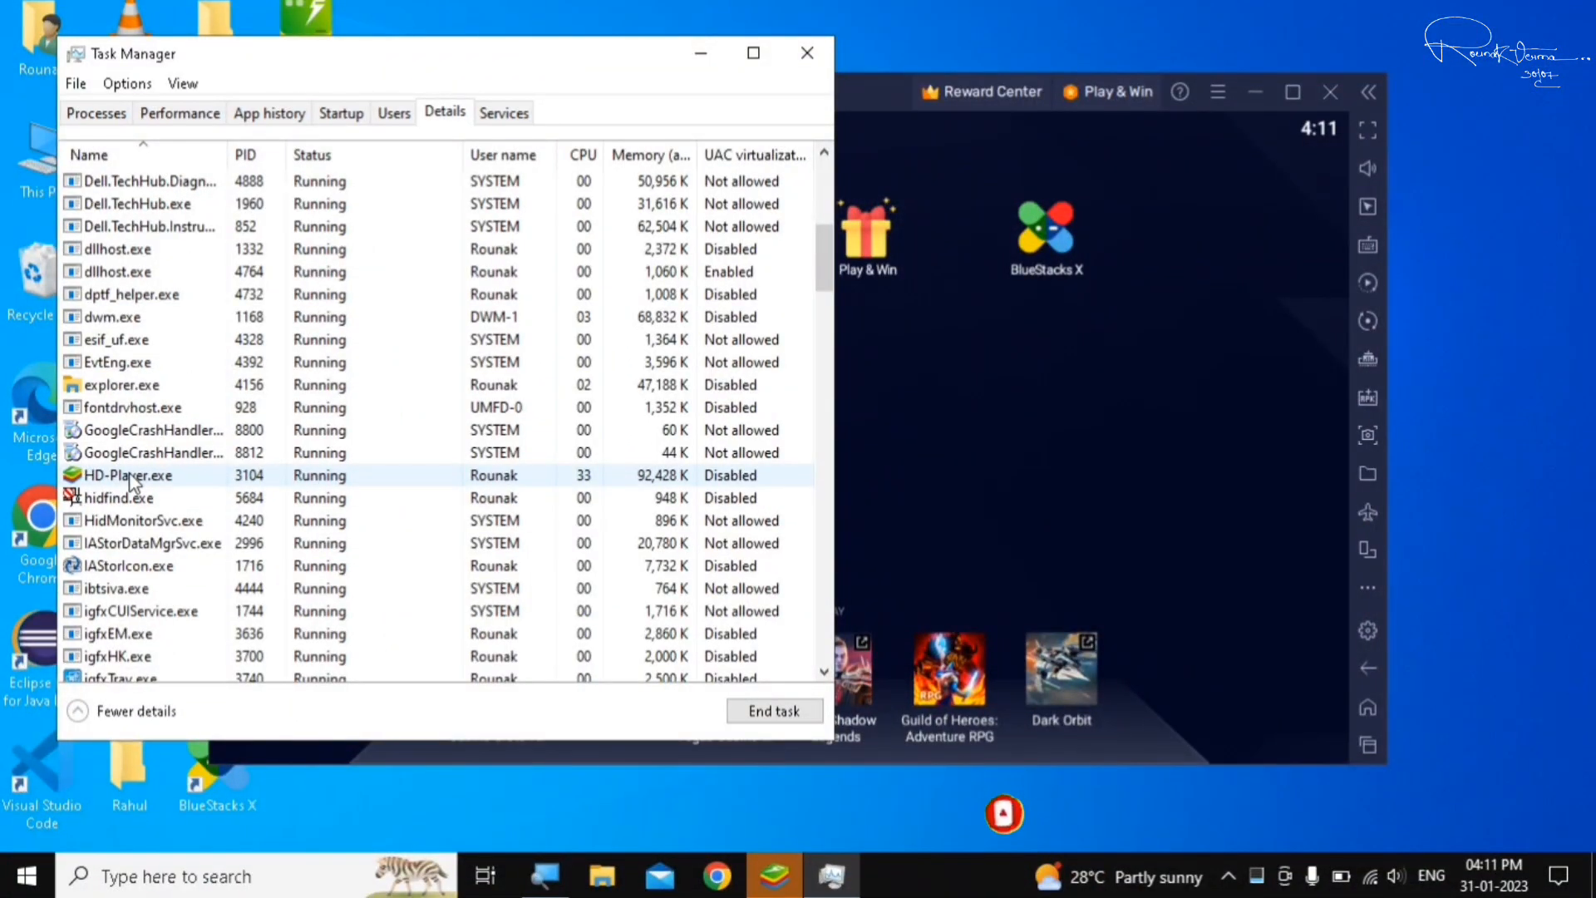
{"action": "right_click", "coordinate": [295, 466]}
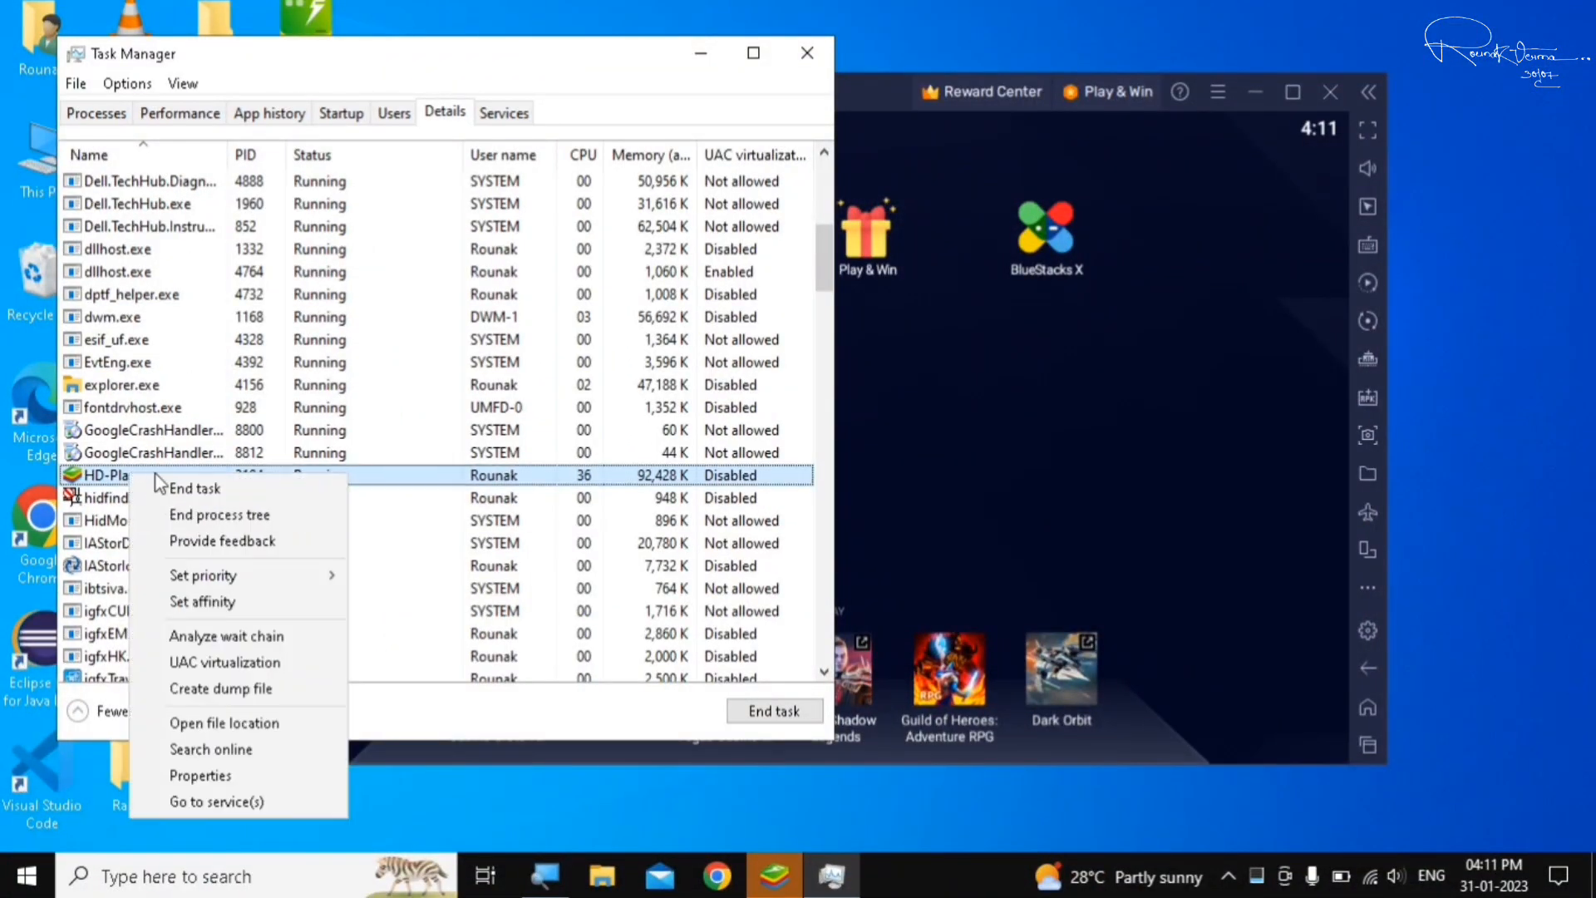
{"action": "mouse_move", "coordinate": [214, 578]}
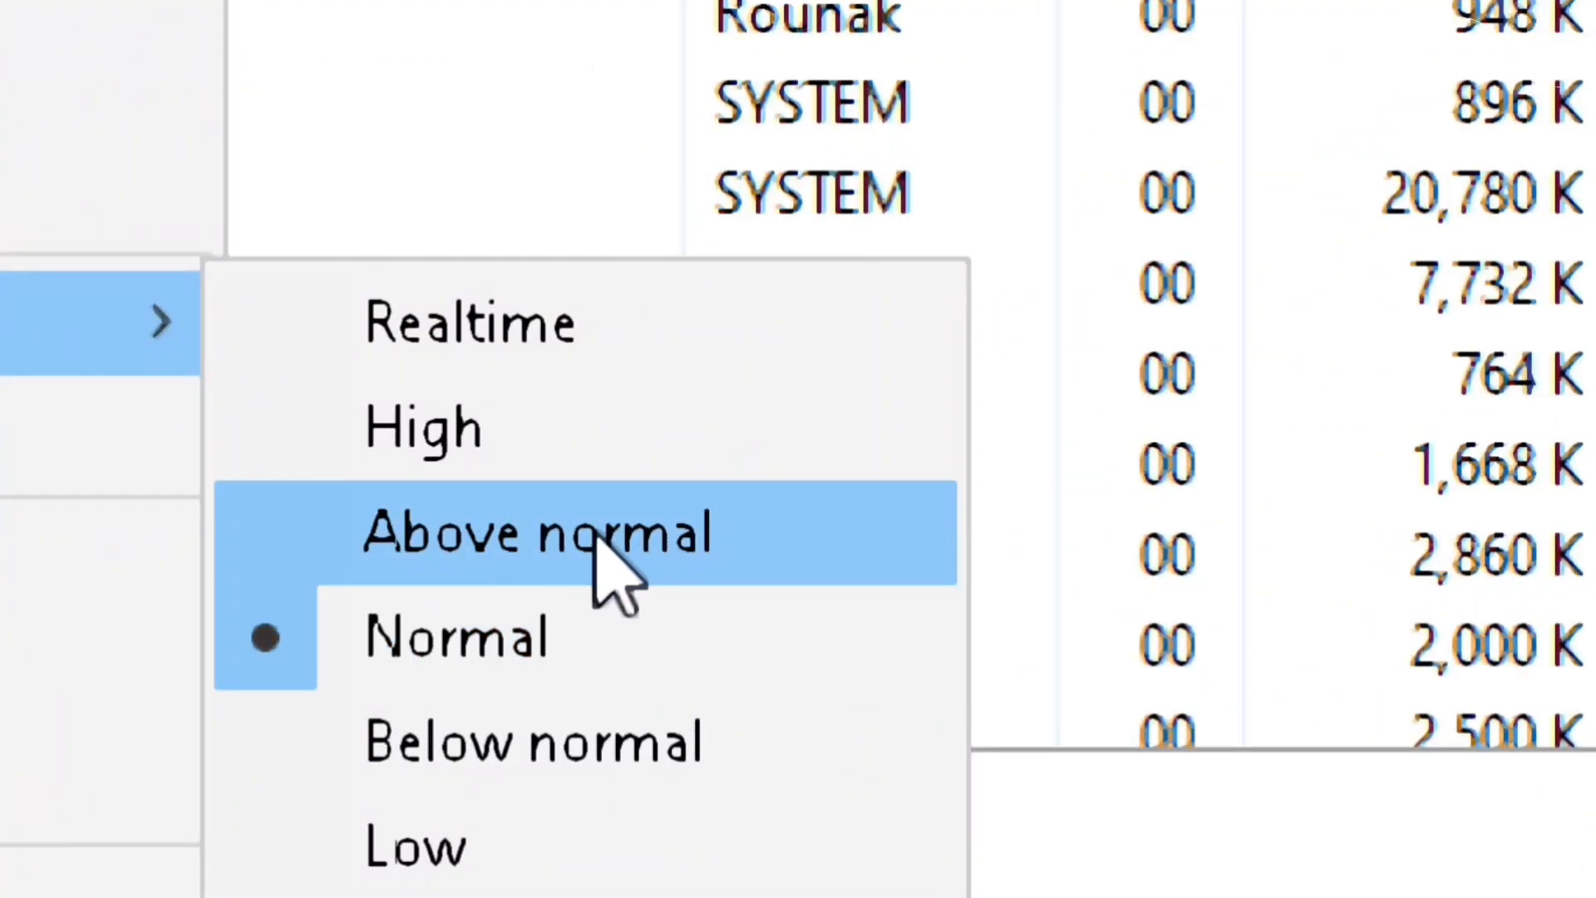
{"action": "left_click", "coordinate": [522, 537]}
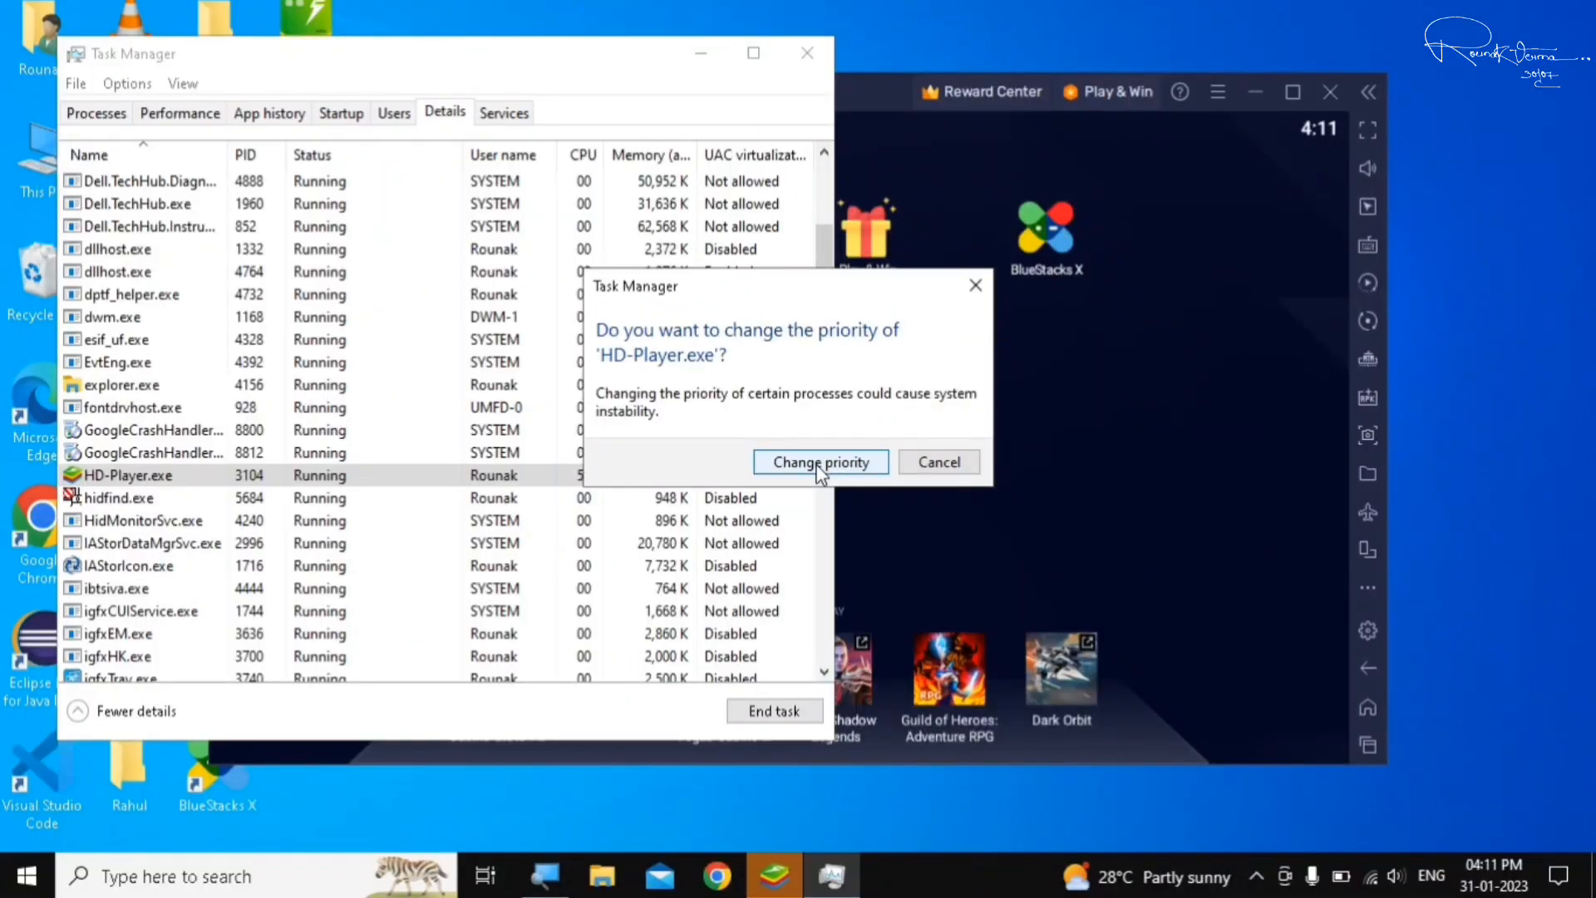
{"action": "left_click", "coordinate": [821, 463]}
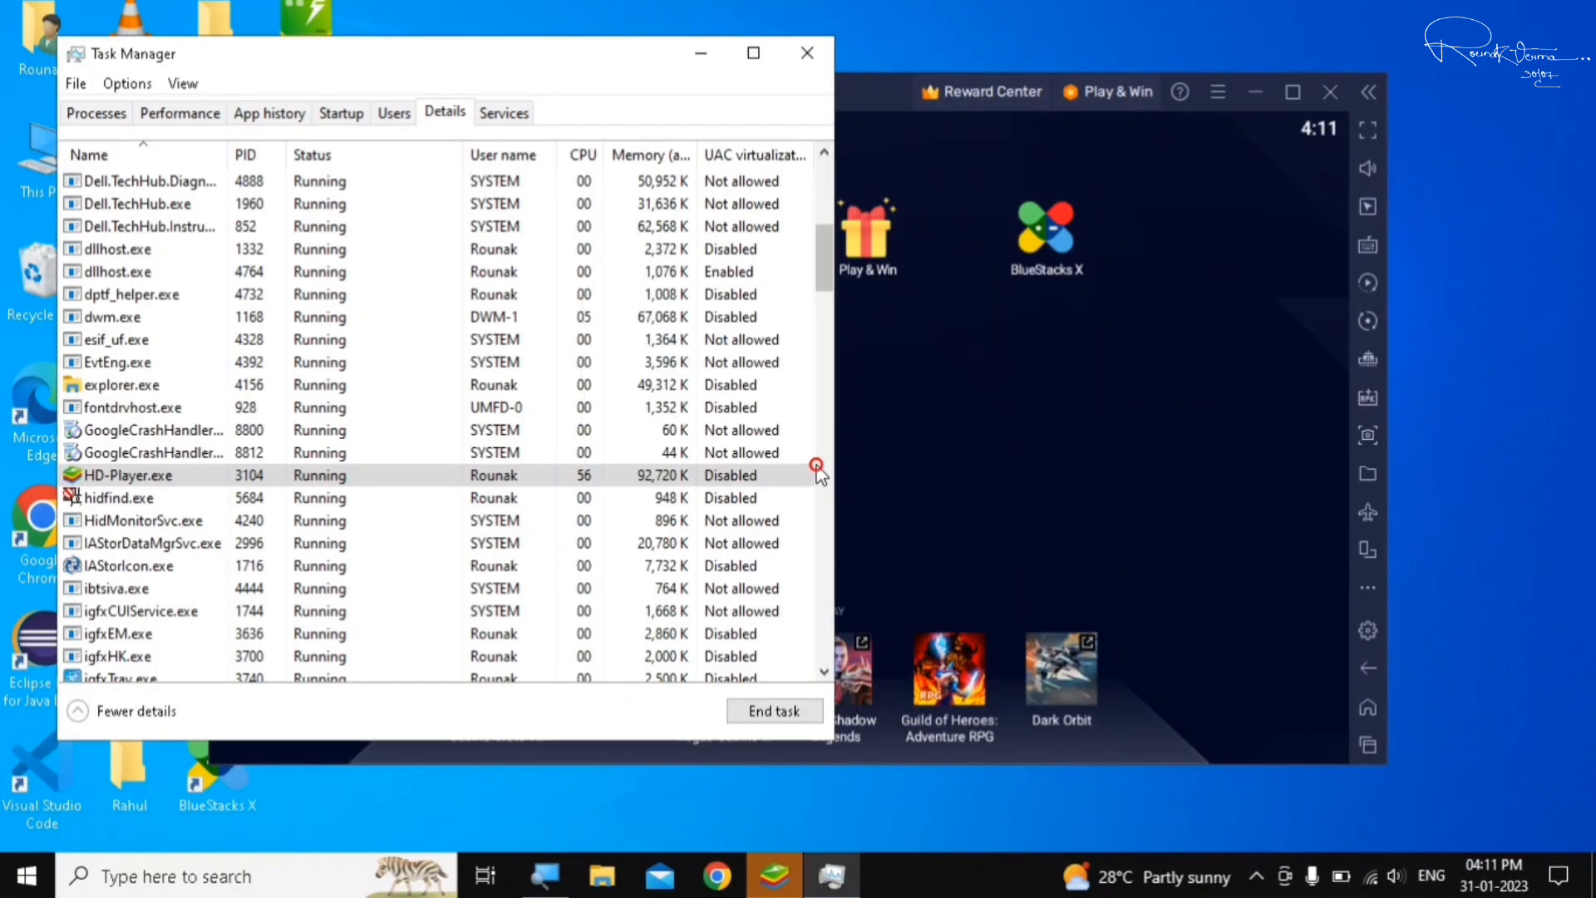
{"action": "left_click", "coordinate": [803, 58]}
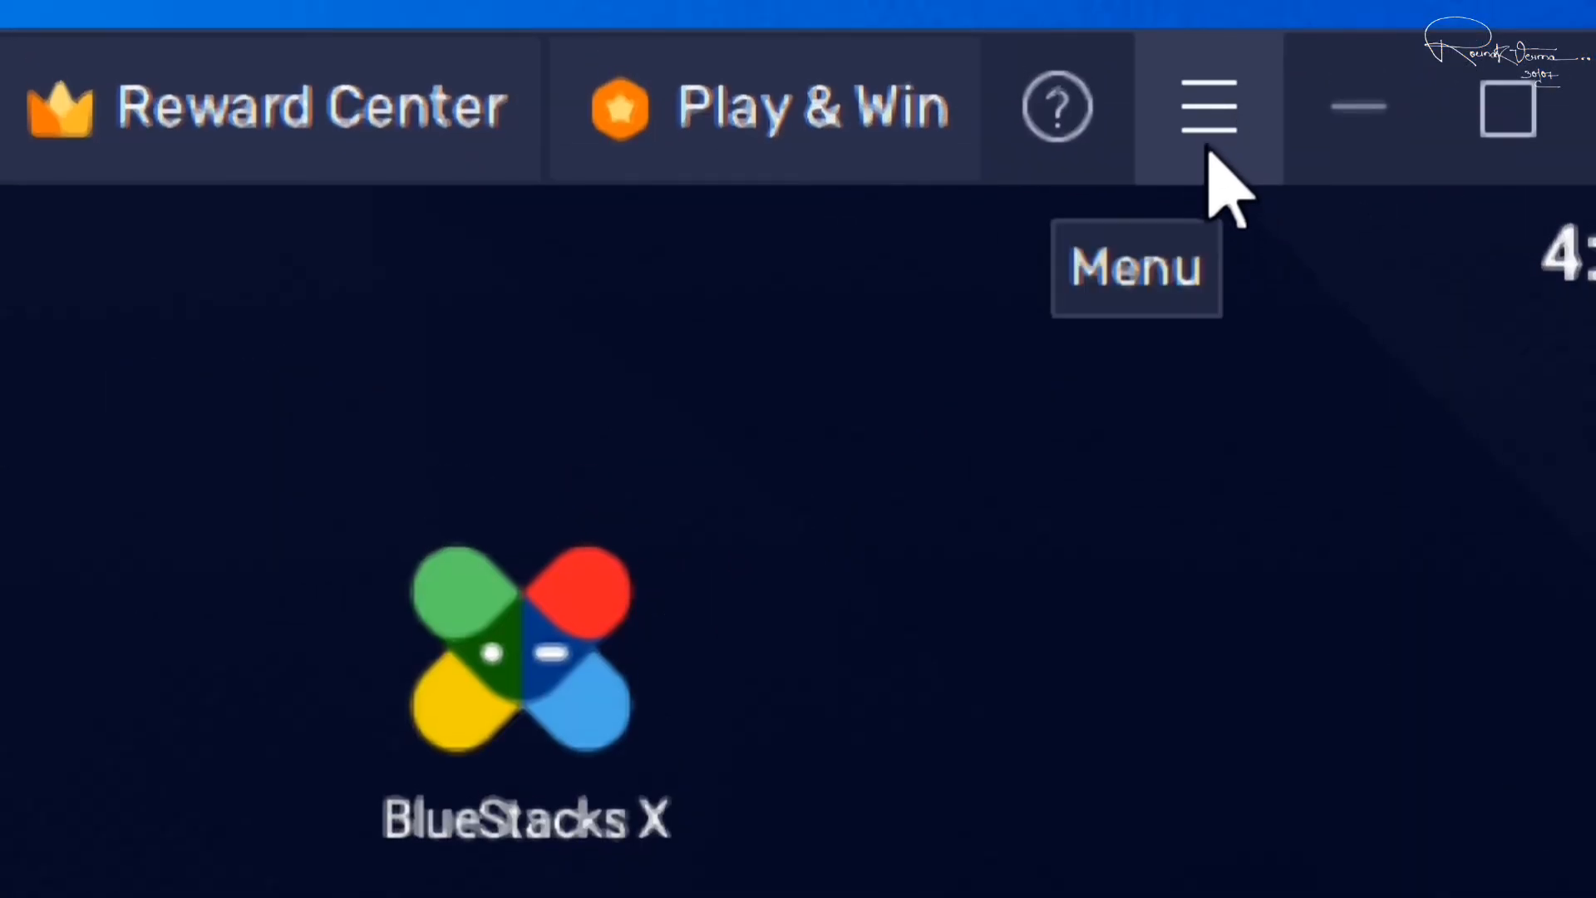
Step: In the BlueStacks performance settings, set CPU allocation to Medium (2 Cores) and memory allocation to Medium (2 GB)
{"action": "left_click", "coordinate": [1209, 151]}
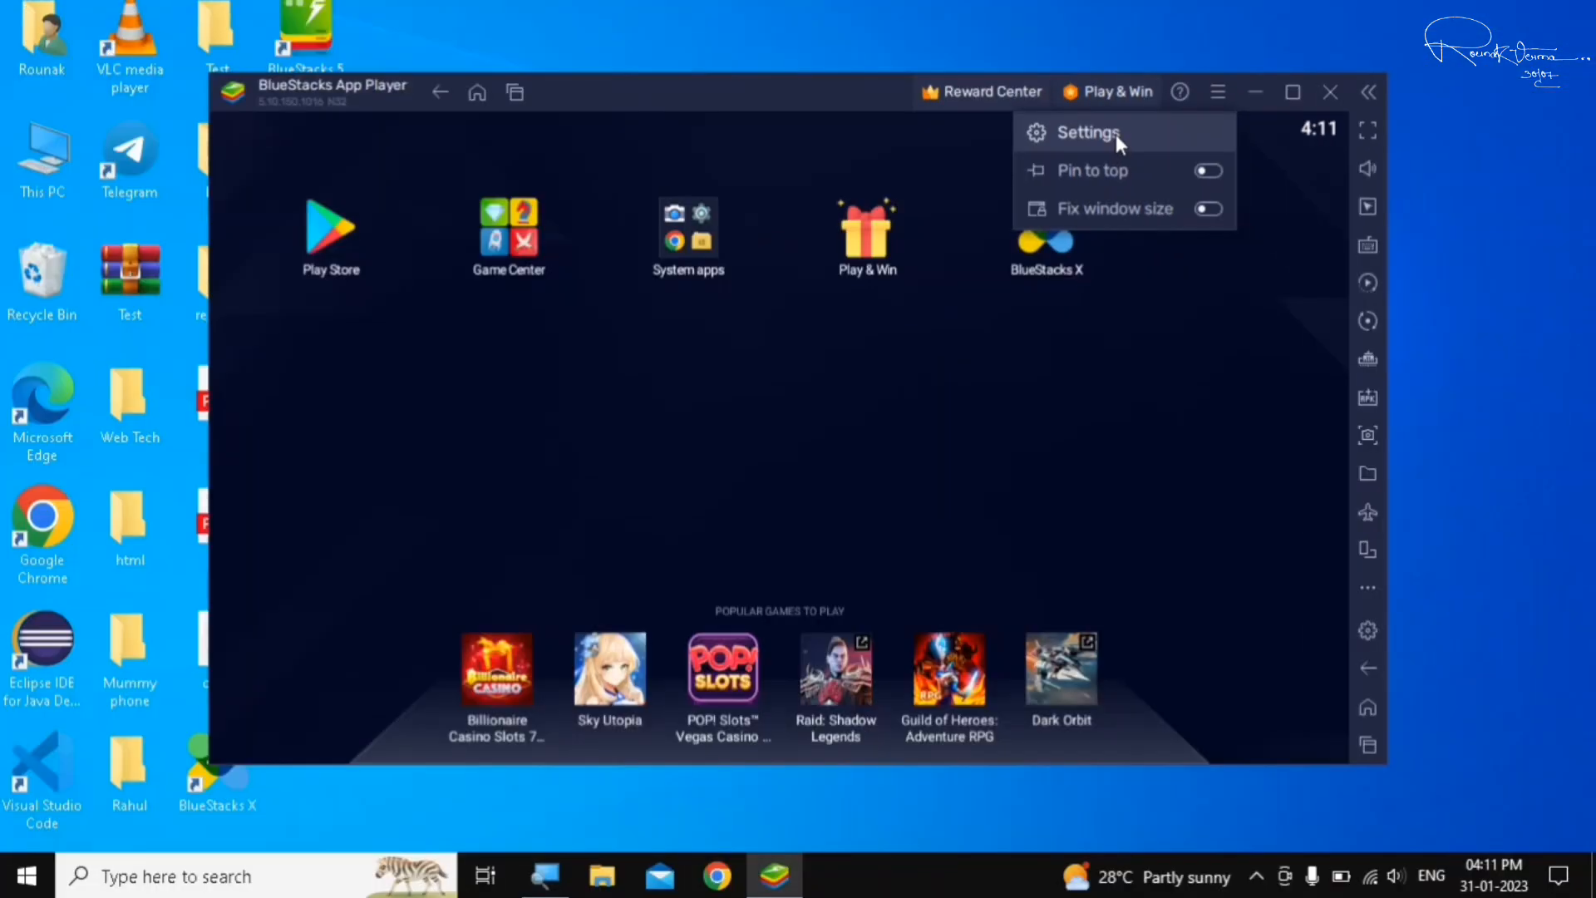
{"action": "left_click", "coordinate": [802, 281]}
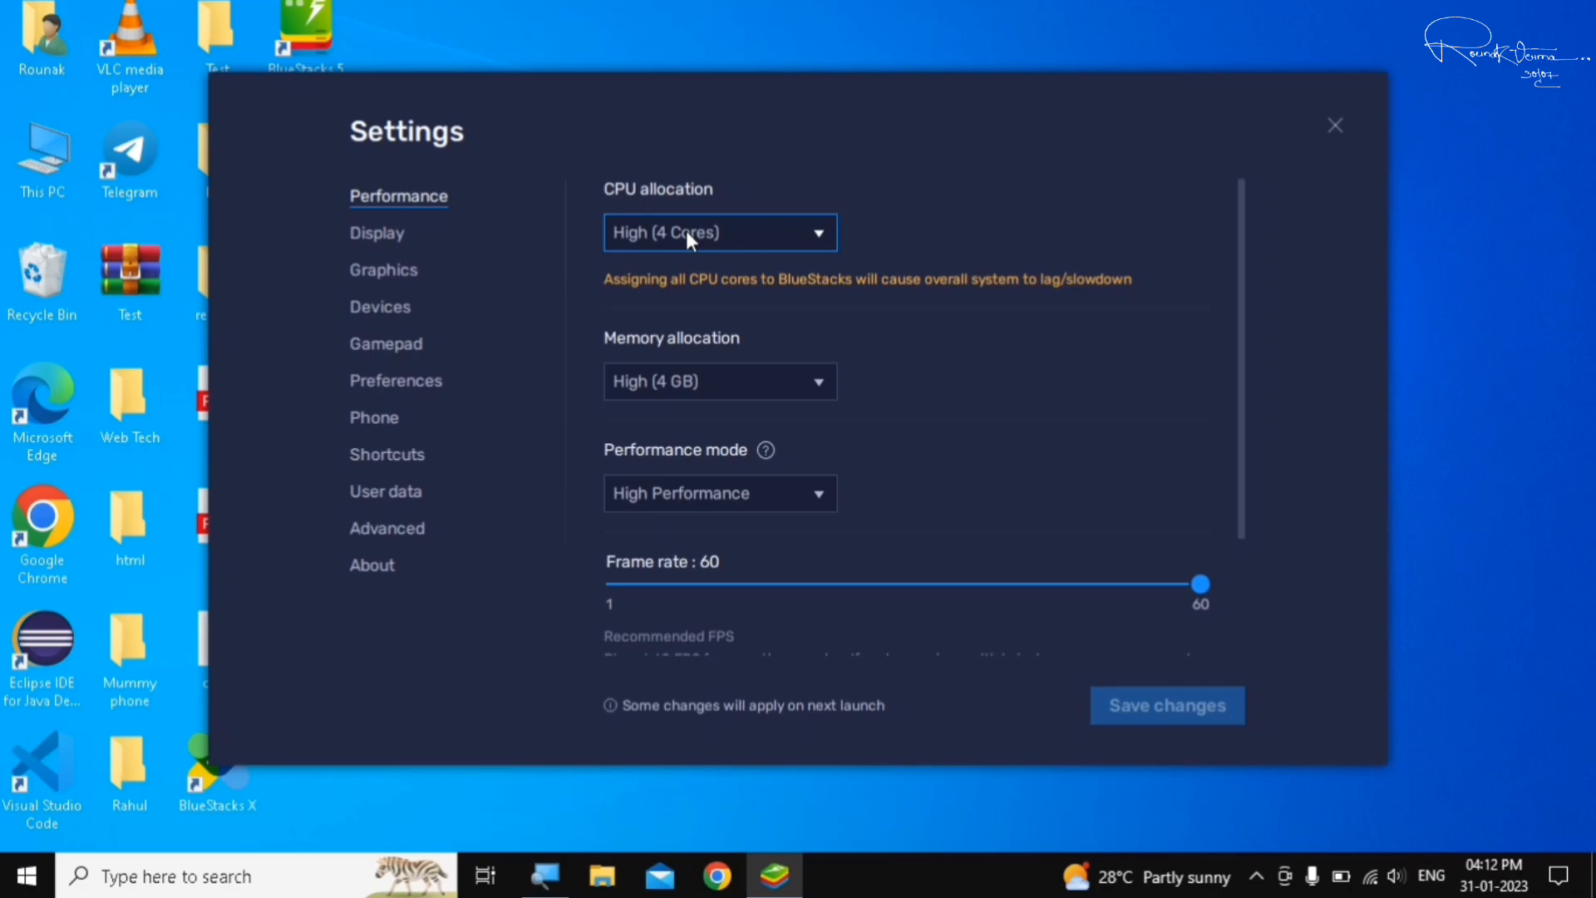
{"action": "left_click", "coordinate": [686, 228]}
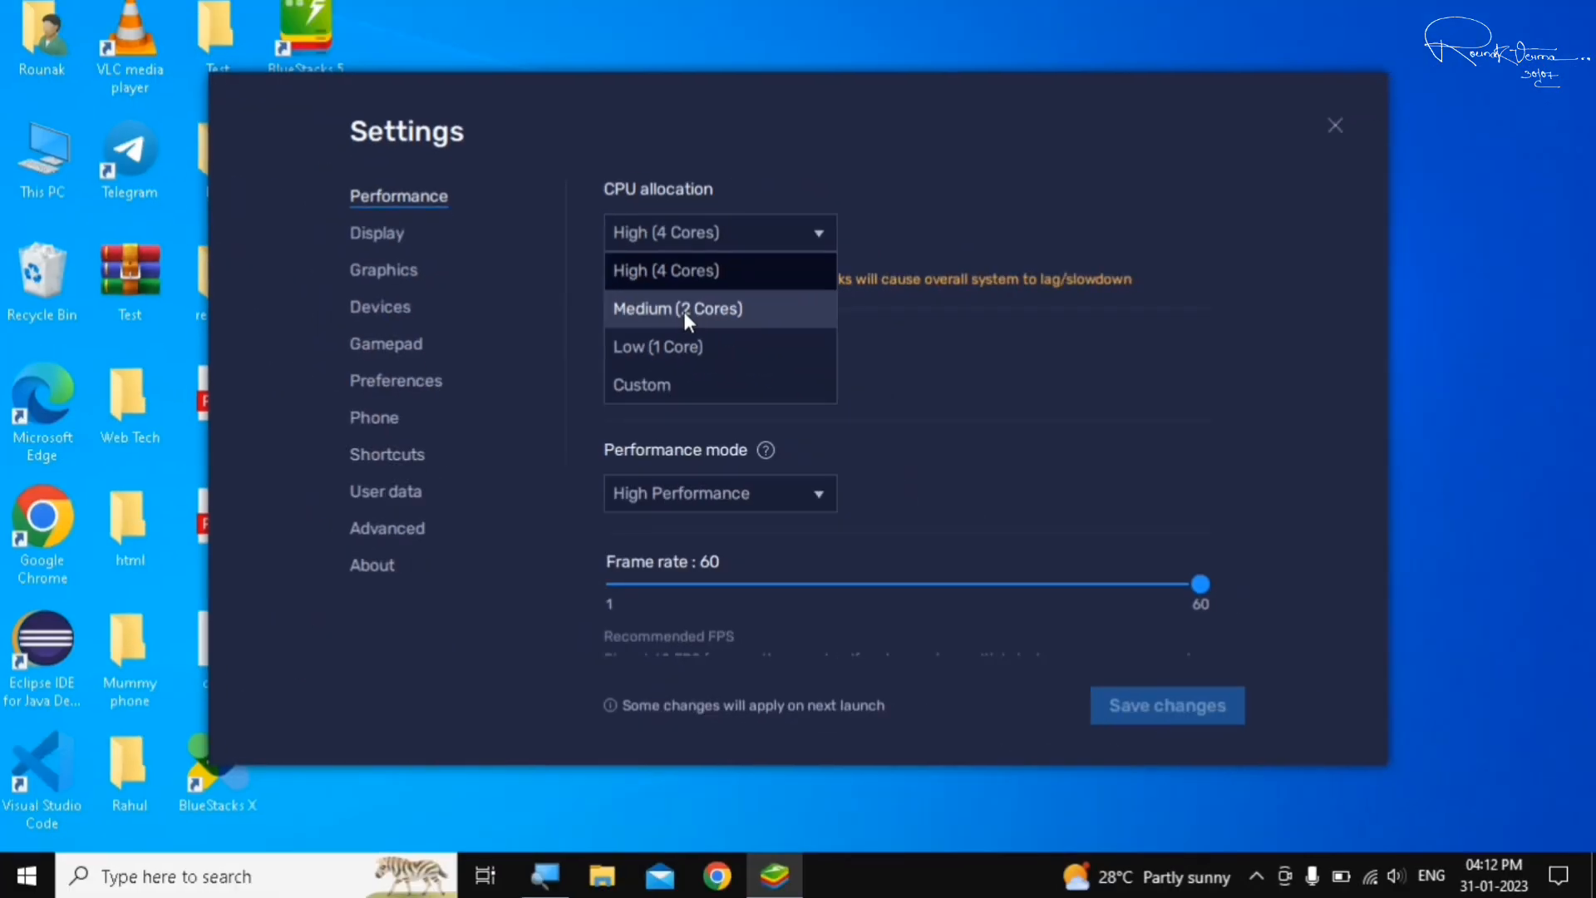
{"action": "left_click", "coordinate": [685, 311]}
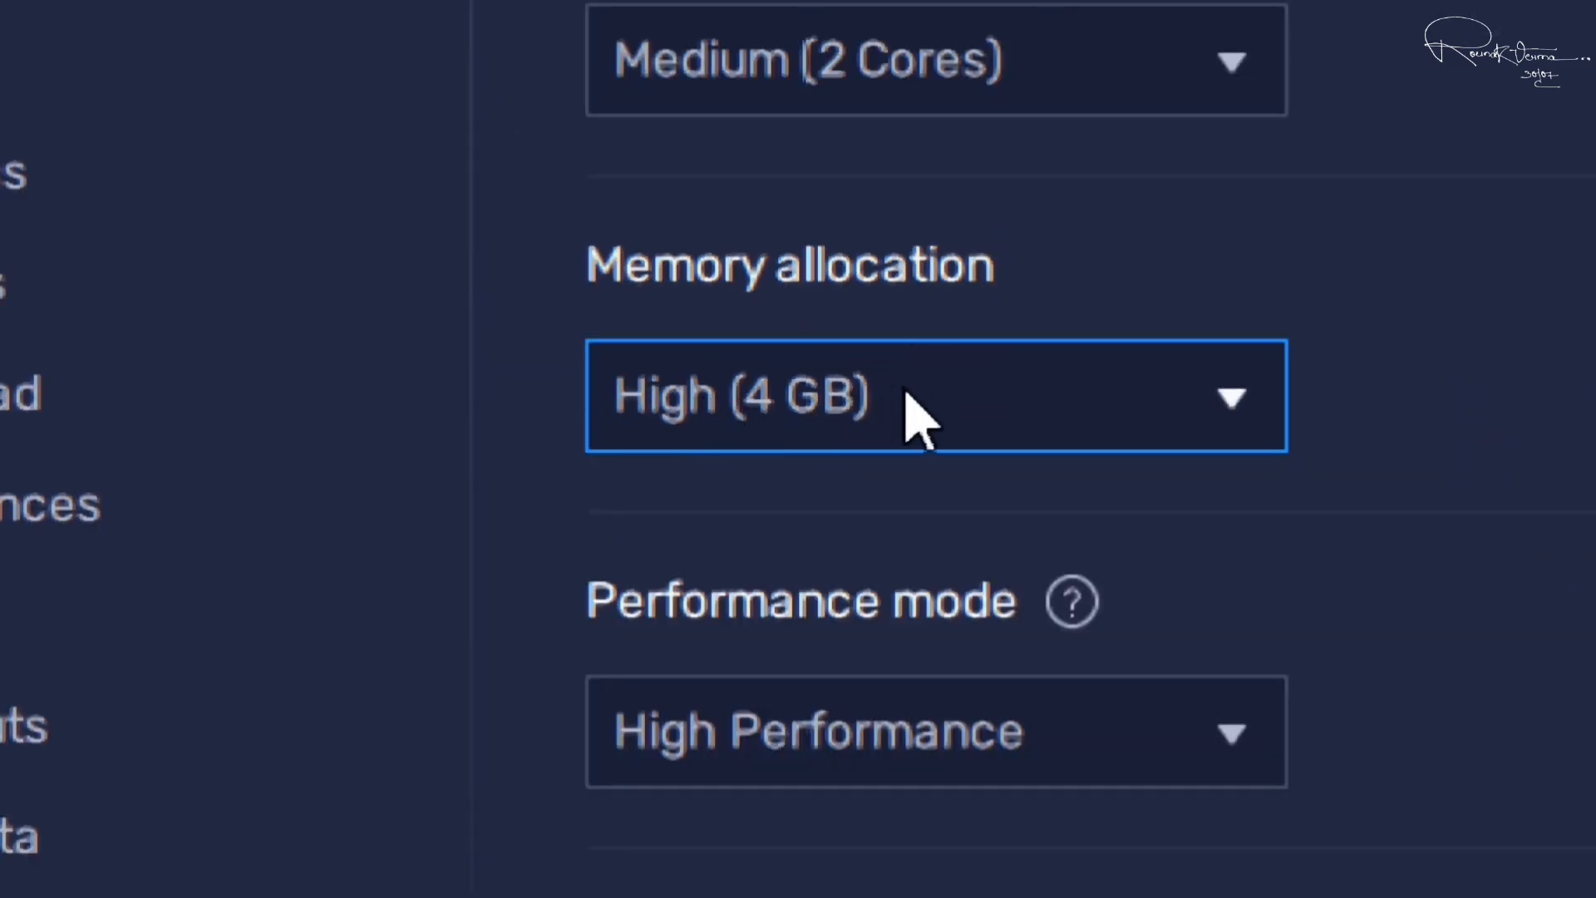
{"action": "left_click", "coordinate": [906, 392]}
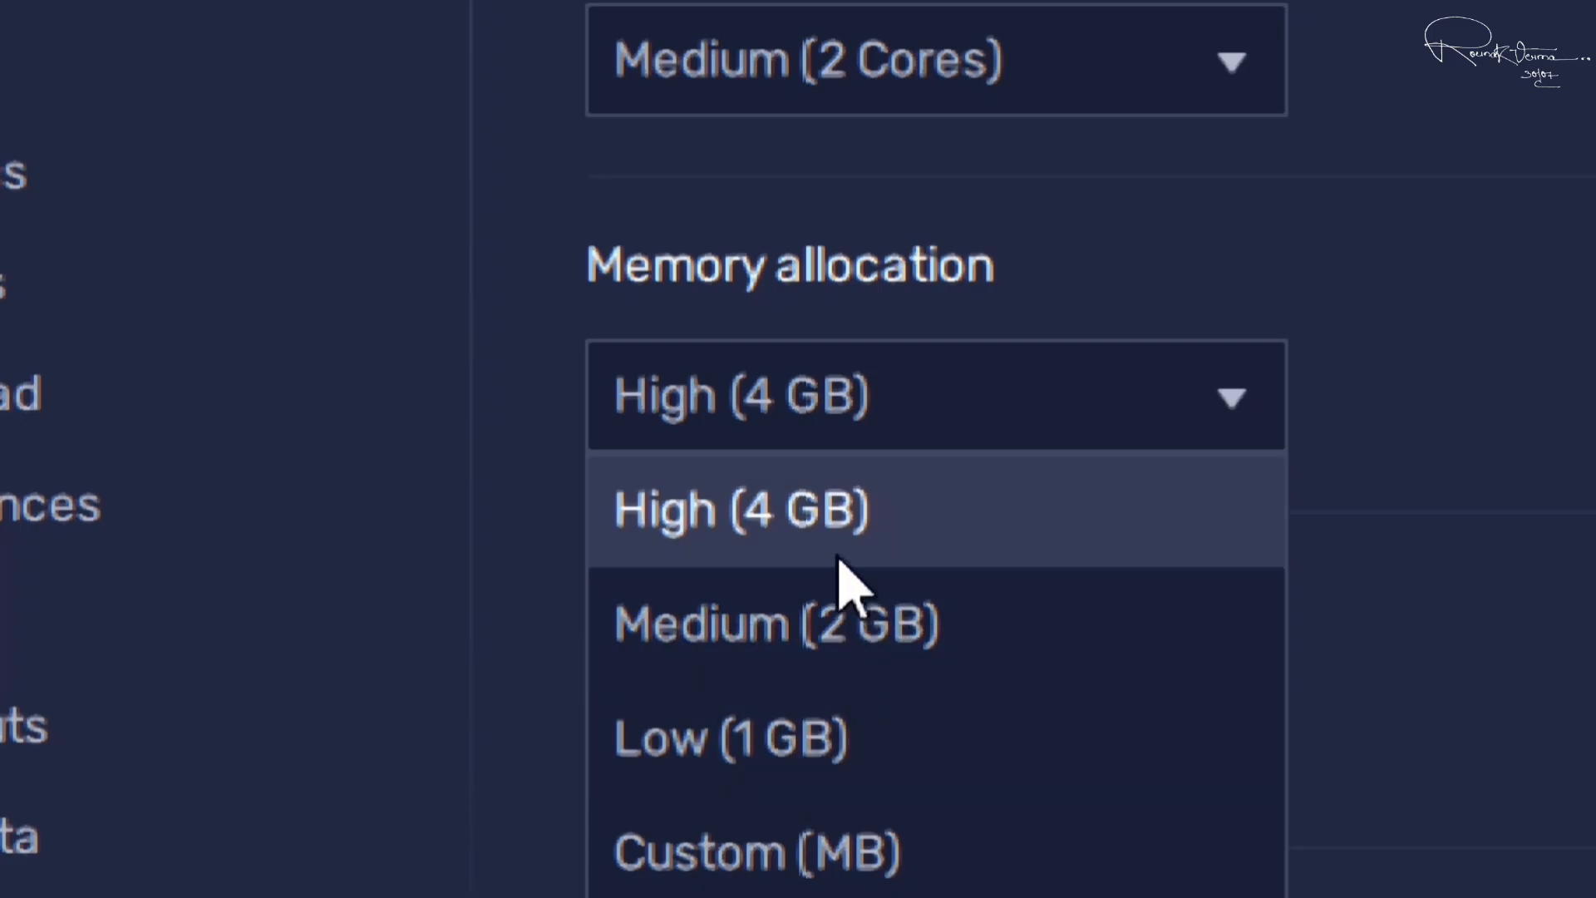
{"action": "left_click", "coordinate": [824, 636]}
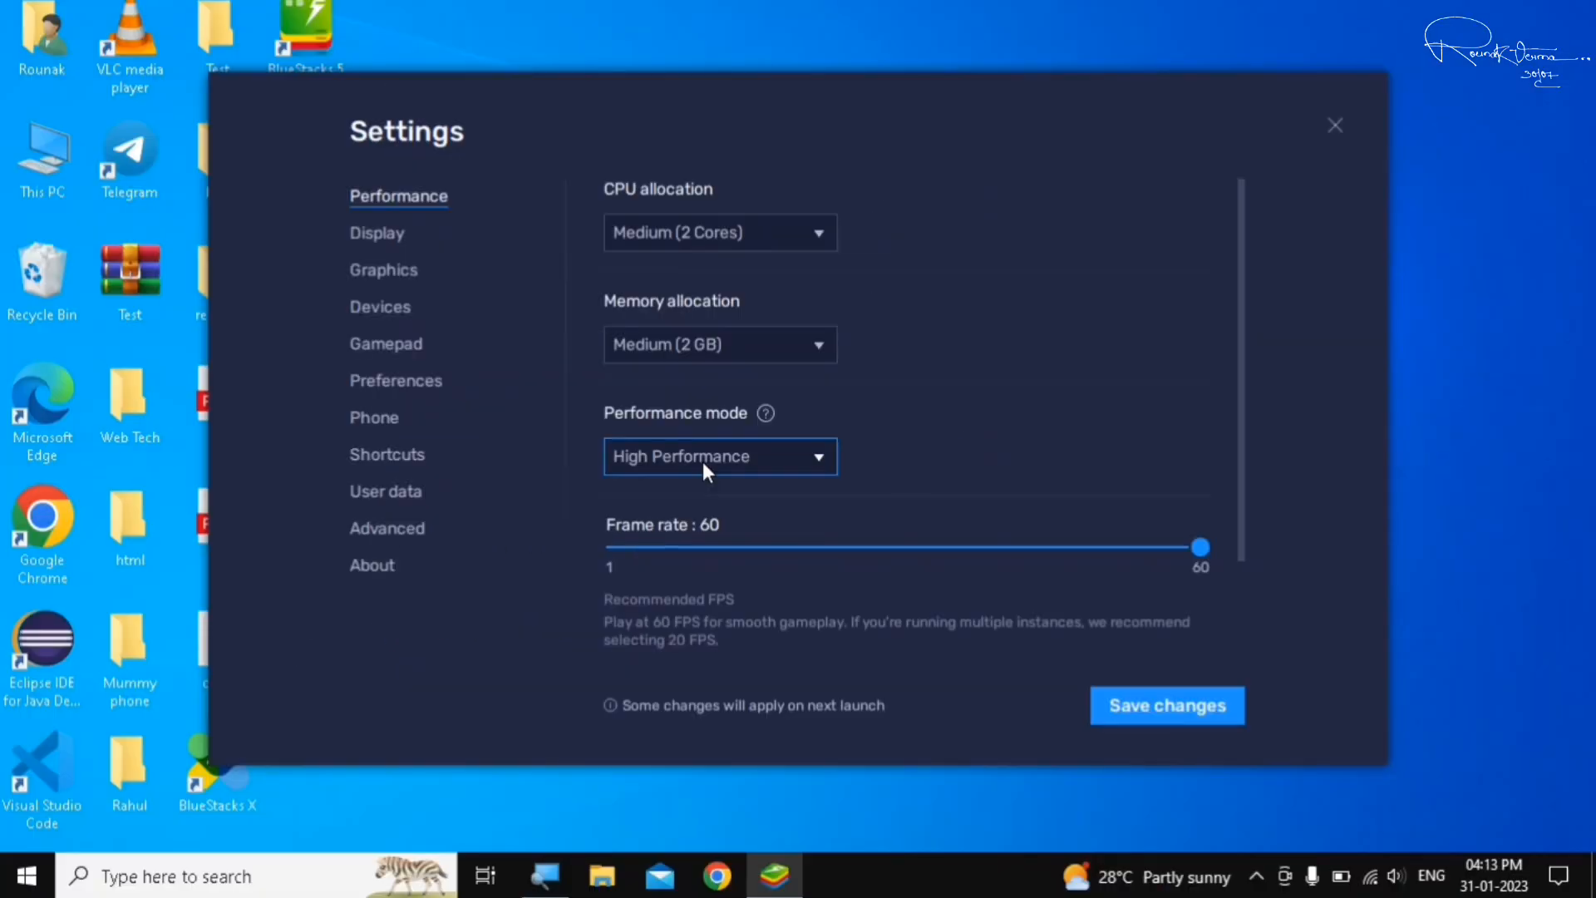
Step: Try the high frame rate option with a frame rate of 74, and switch the option back off
{"action": "scroll", "coordinate": [998, 514], "scroll_direction": "down", "scroll_amount": 2}
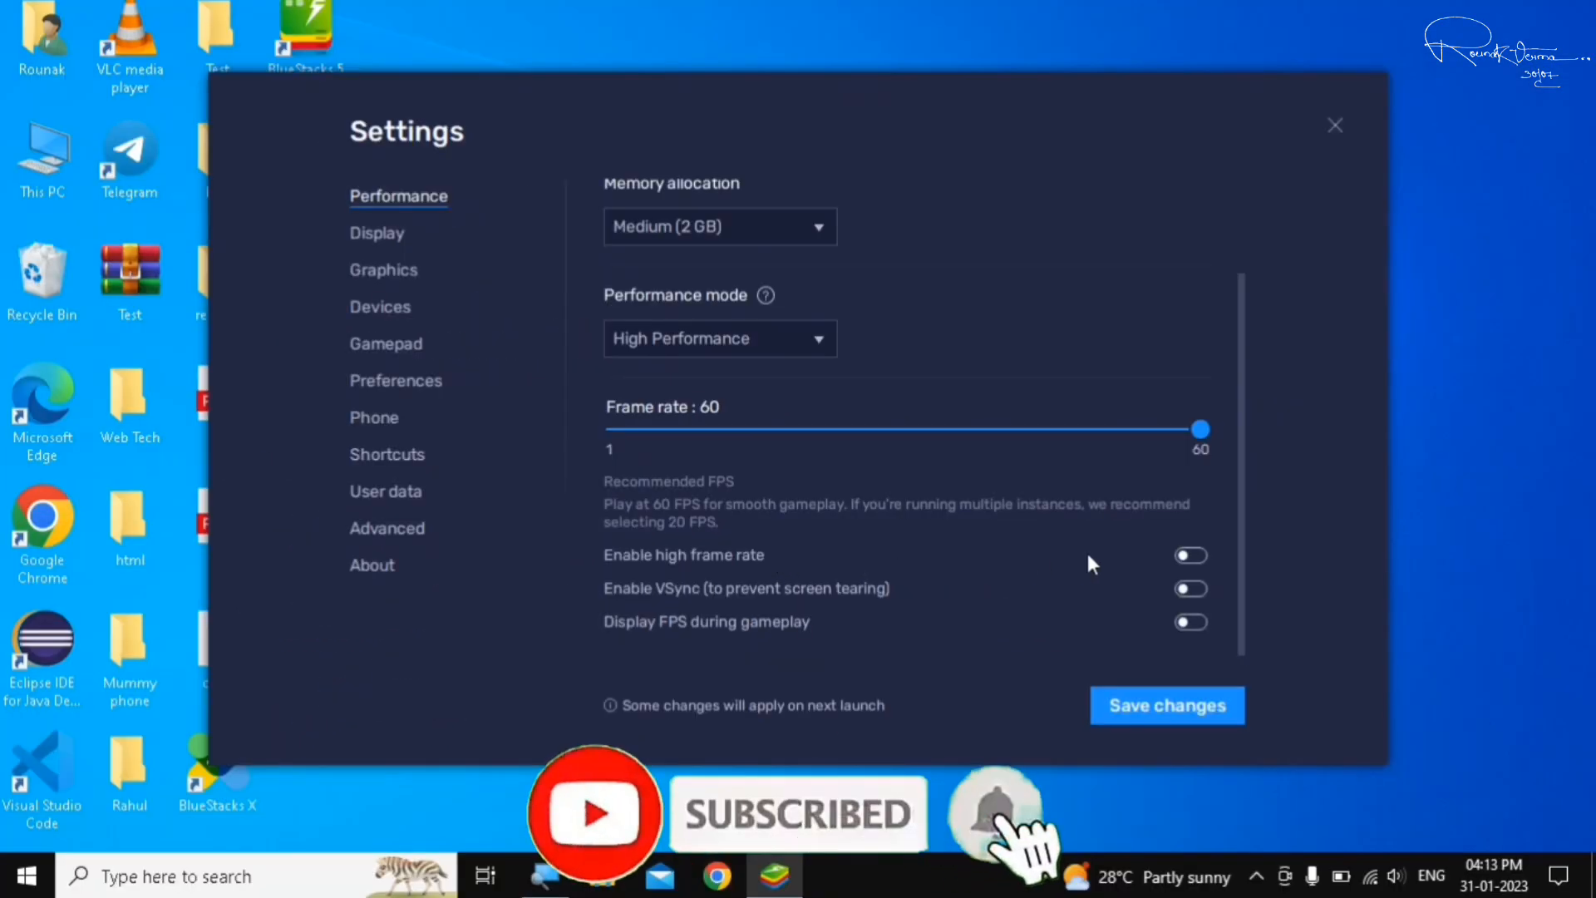
{"action": "left_click", "coordinate": [1195, 553]}
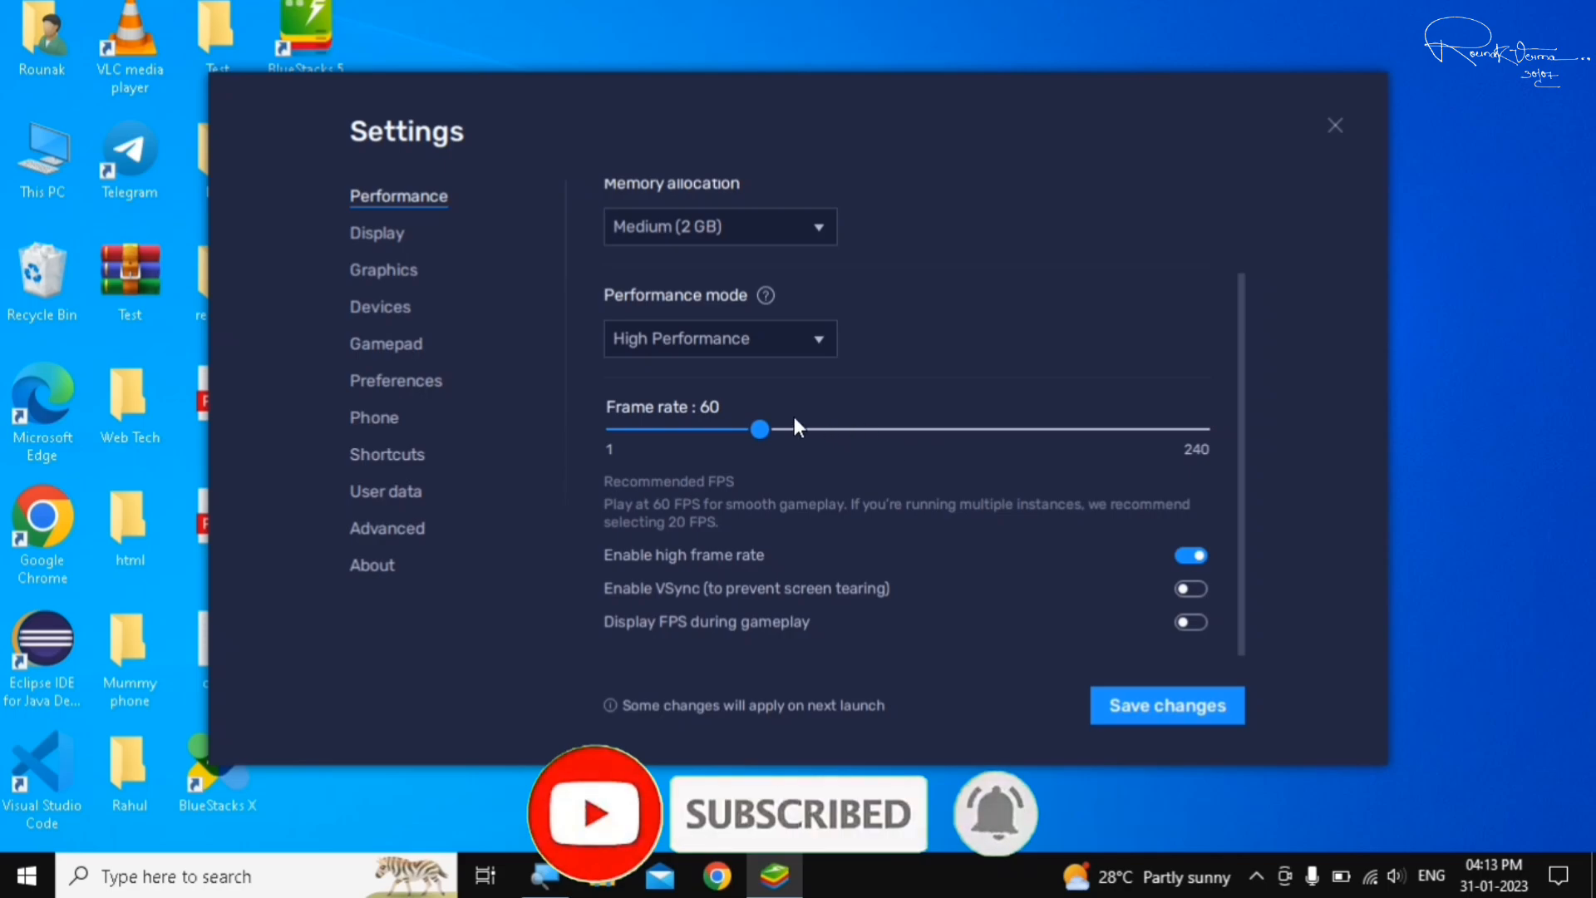
{"action": "left_click_drag", "start_coordinate": [756, 430], "coordinate": [794, 430]}
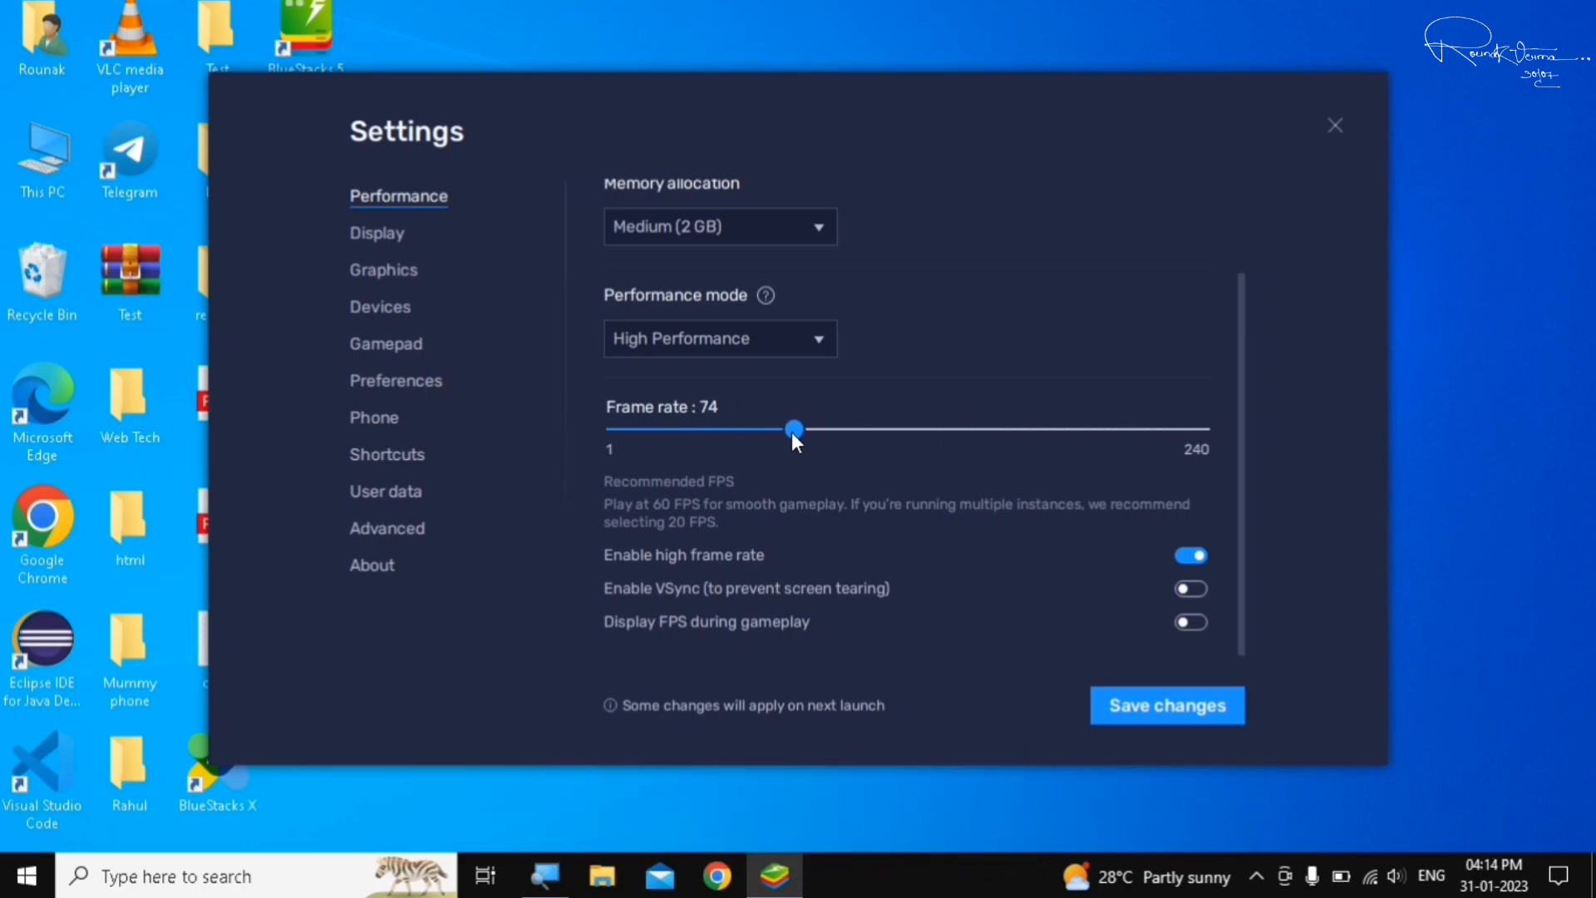
{"action": "left_click", "coordinate": [1185, 555]}
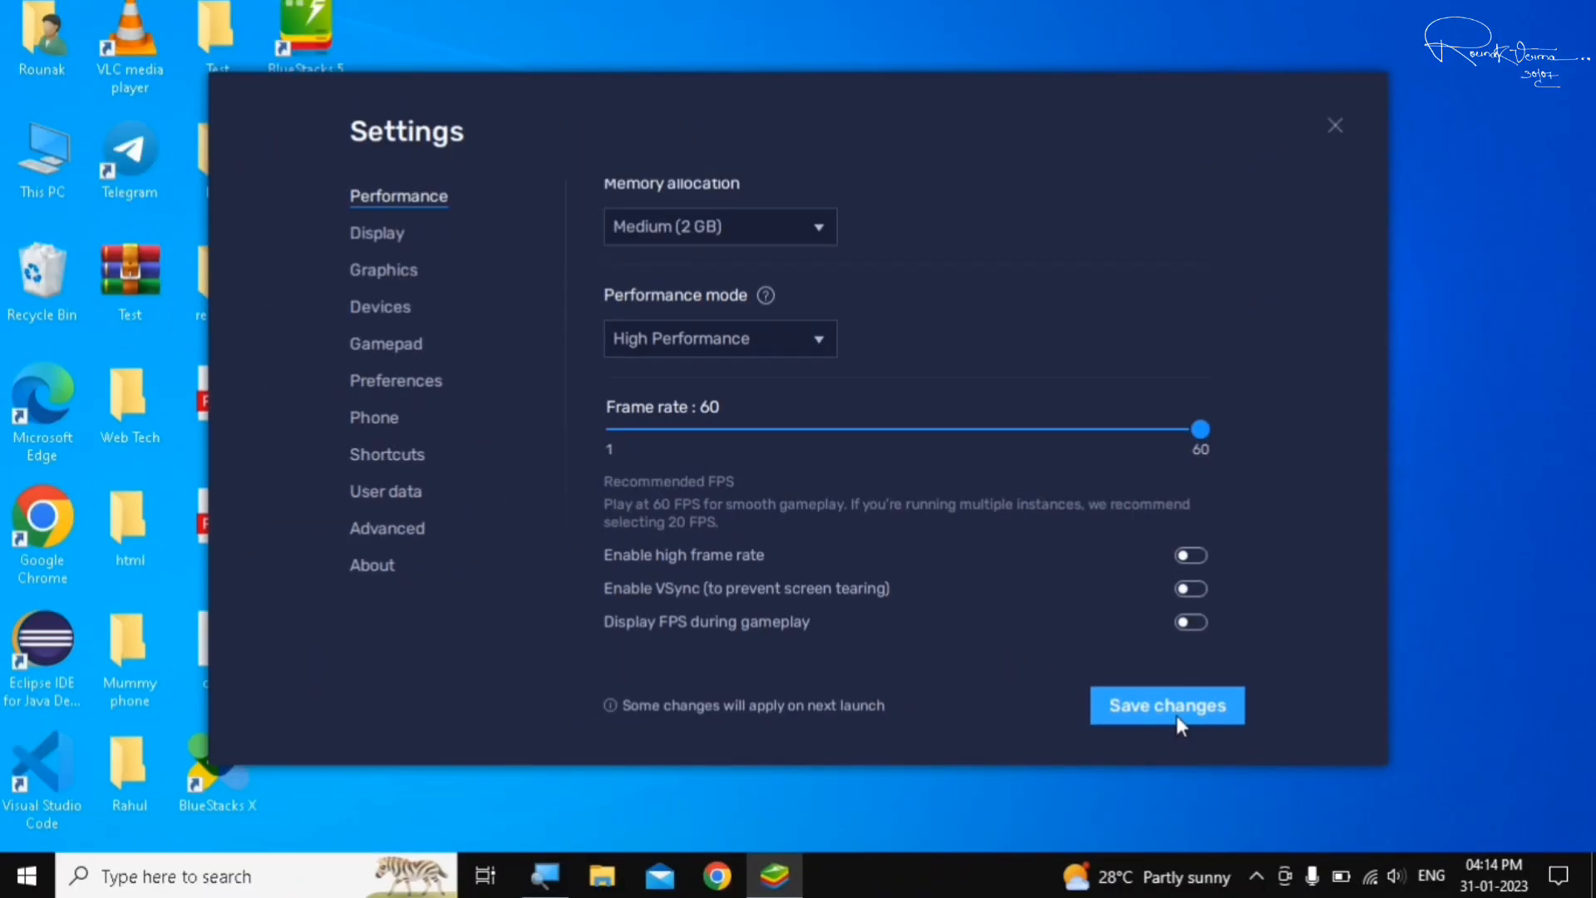
Step: Save the performance changes and restart BlueStacks to apply them
{"action": "left_click", "coordinate": [1175, 715]}
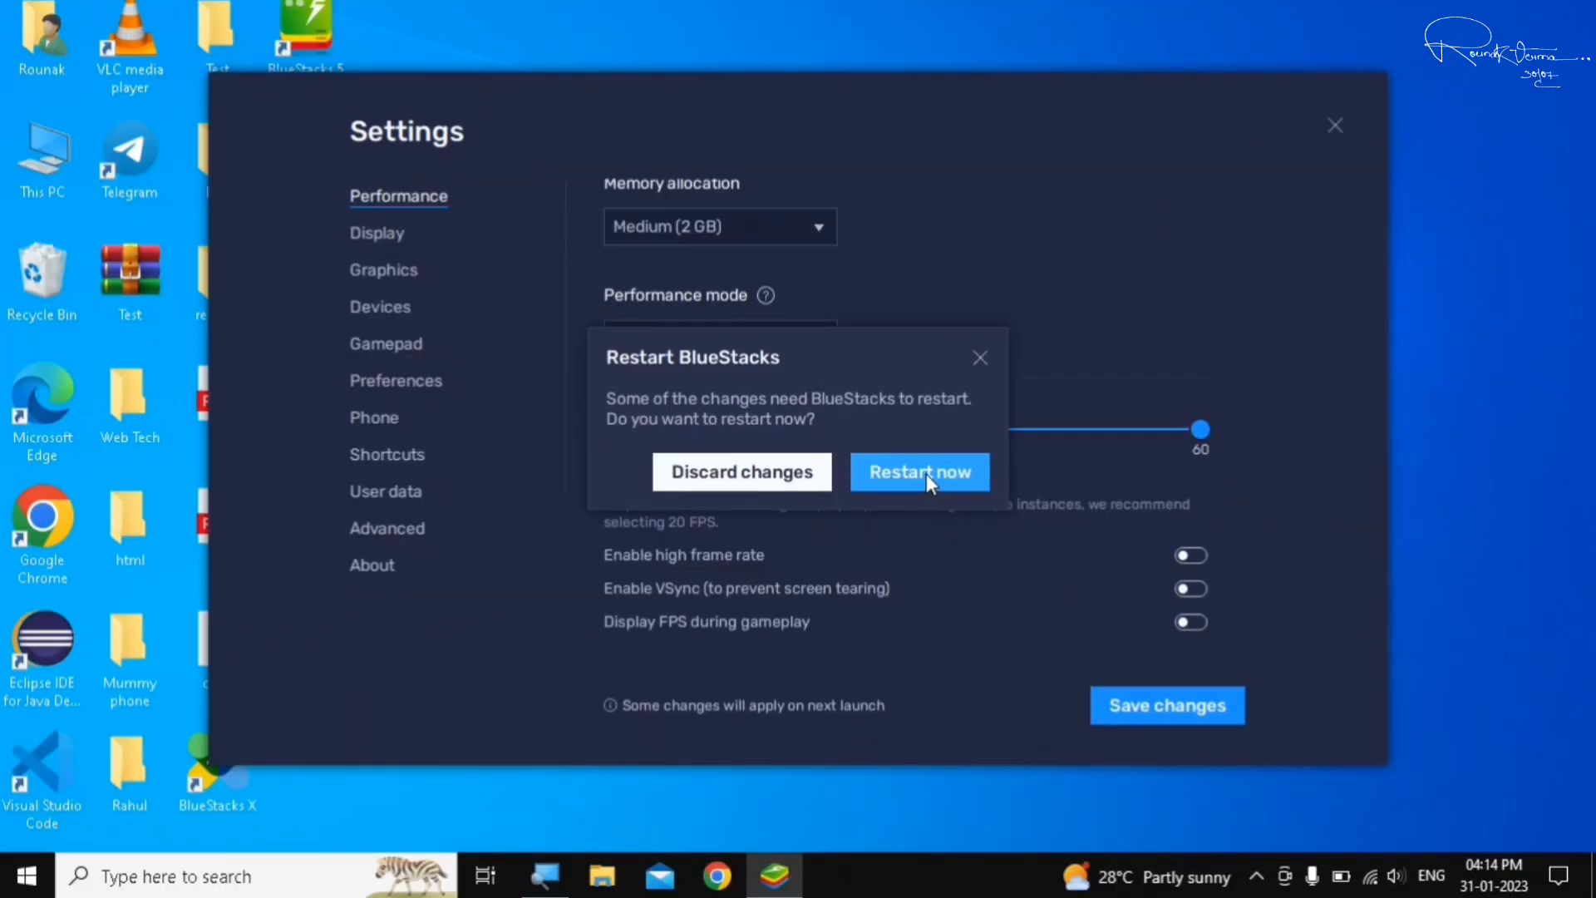
{"action": "left_click", "coordinate": [926, 474]}
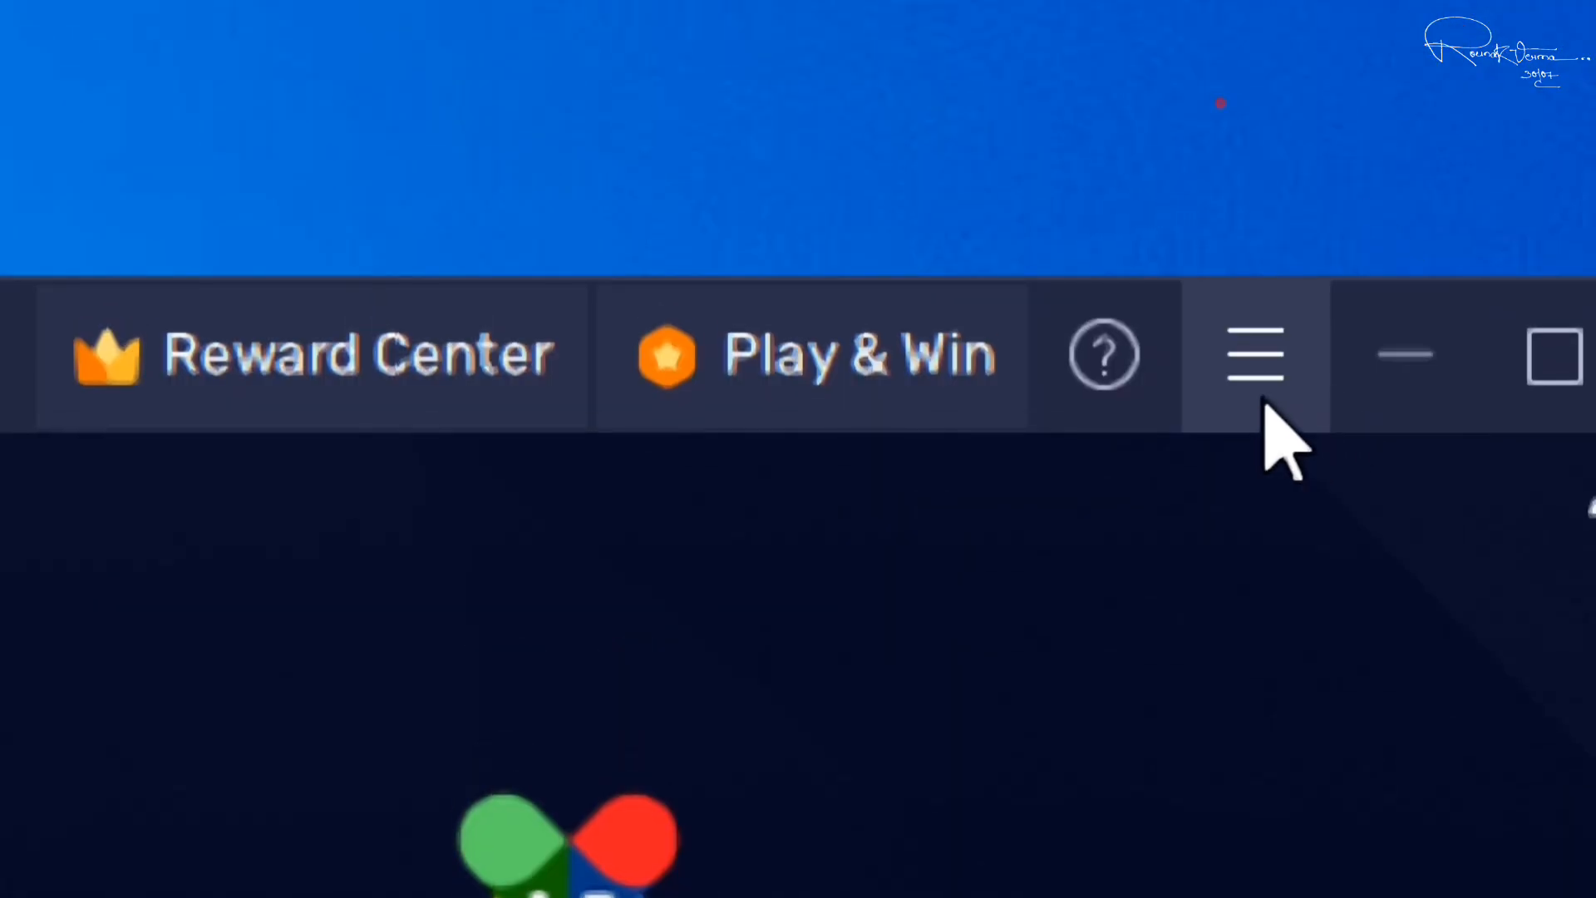
Step: Open the display settings, try the 1600 x 900 resolution and set it back to 1280 x 720
{"action": "left_click", "coordinate": [1263, 403]}
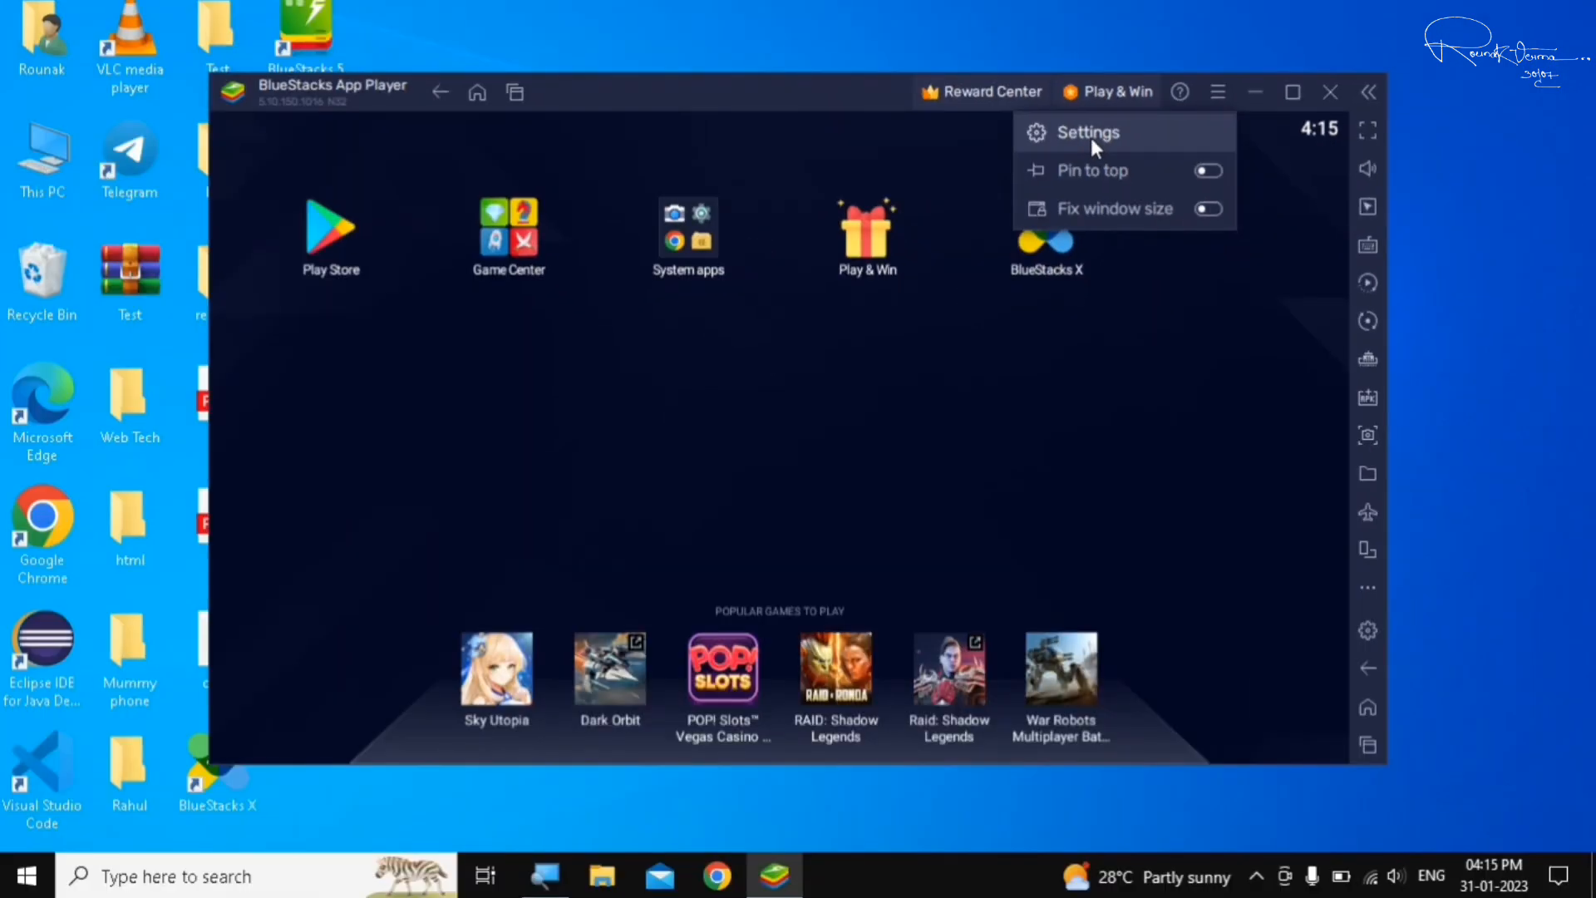
{"action": "left_click", "coordinate": [753, 237]}
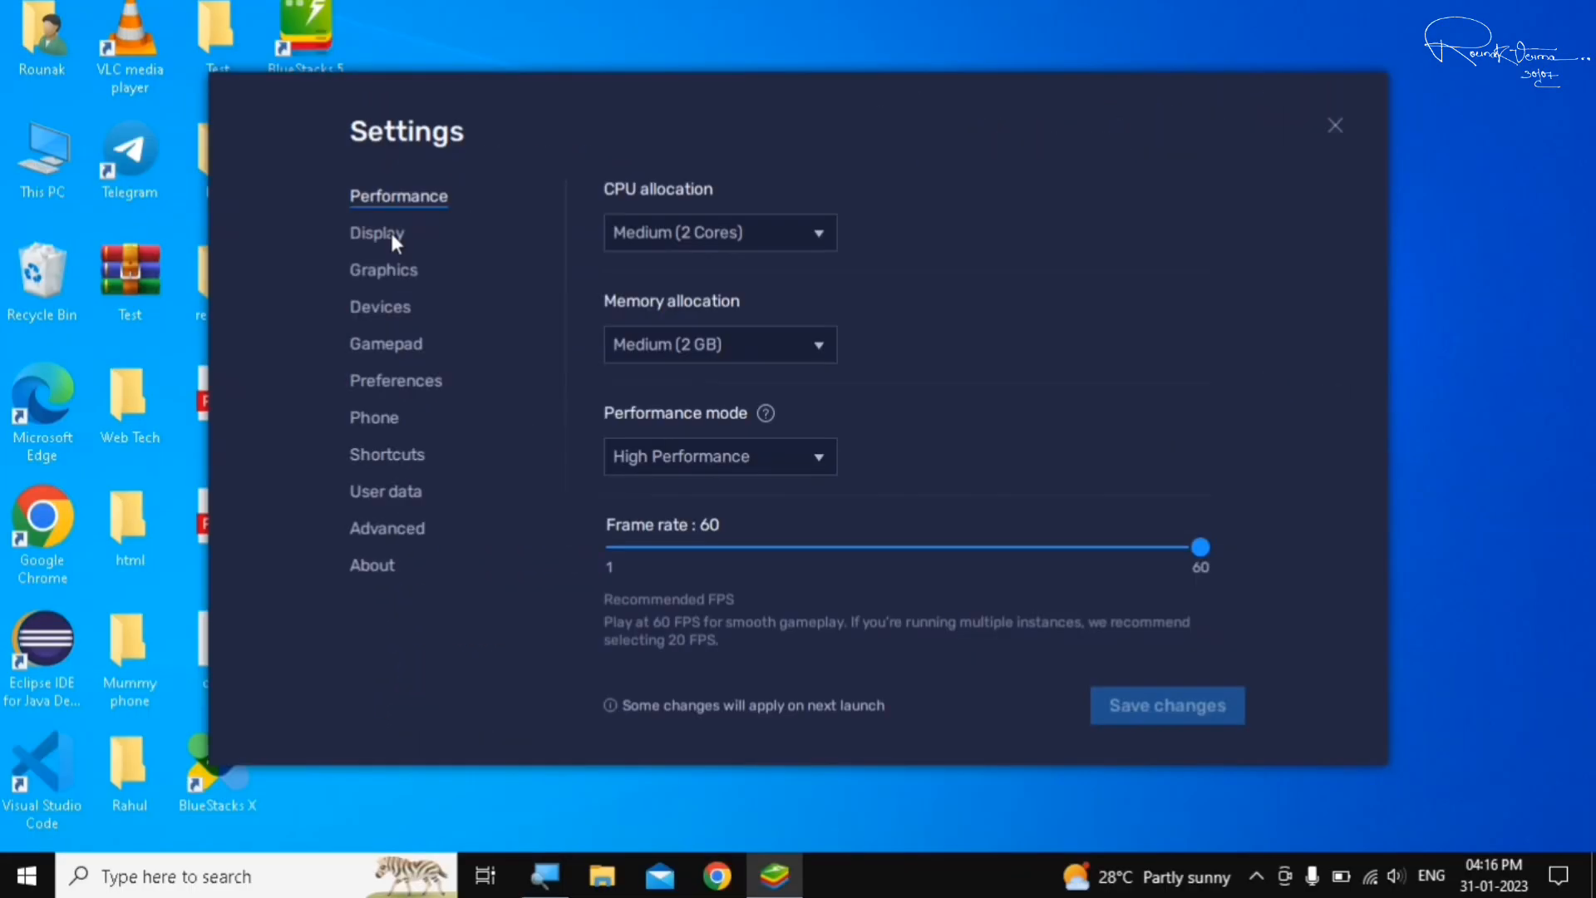
{"action": "left_click", "coordinate": [392, 237]}
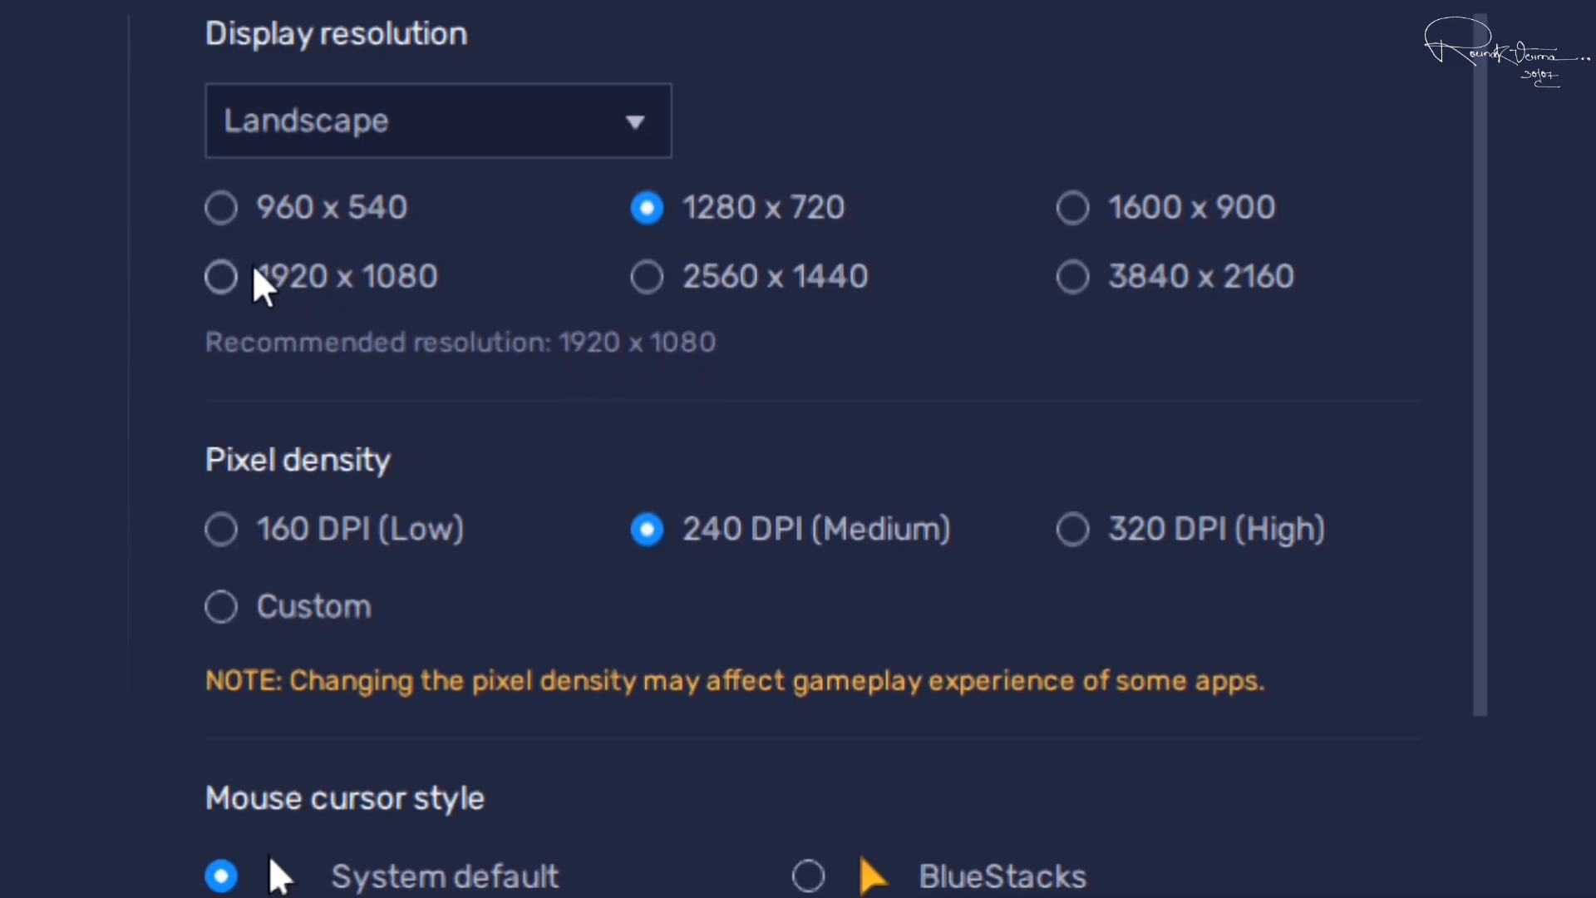
{"action": "left_click", "coordinate": [1073, 218]}
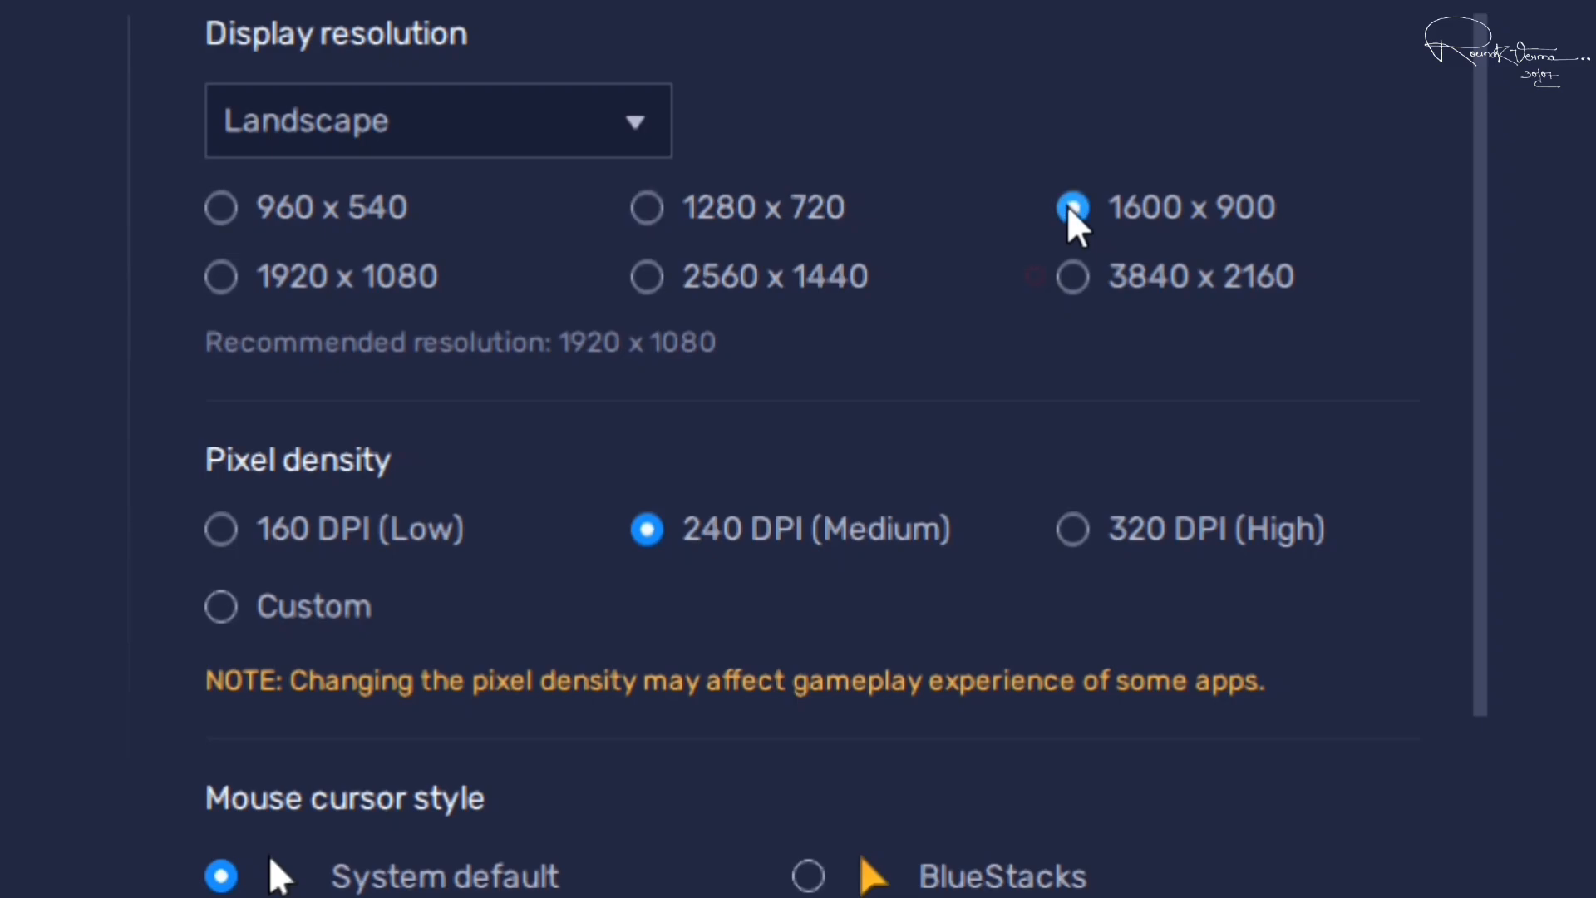
{"action": "left_click", "coordinate": [648, 218]}
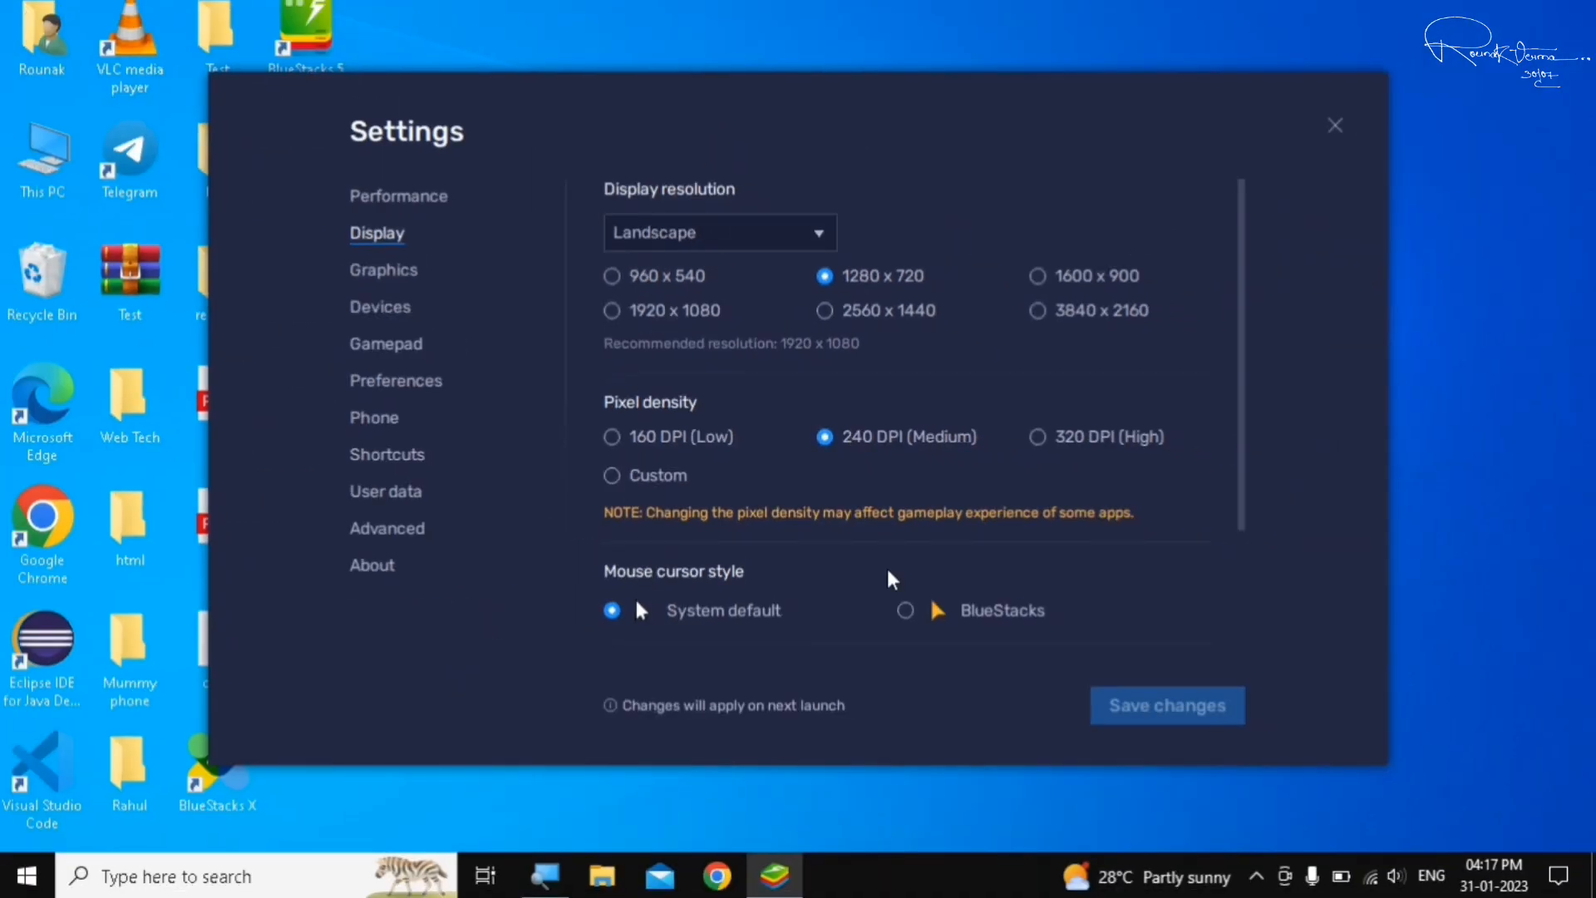
Step: Try the BlueStacks mouse cursor style, switch back to System default and review the interface scaling option
{"action": "scroll", "coordinate": [894, 582], "scroll_direction": "down", "scroll_amount": 3}
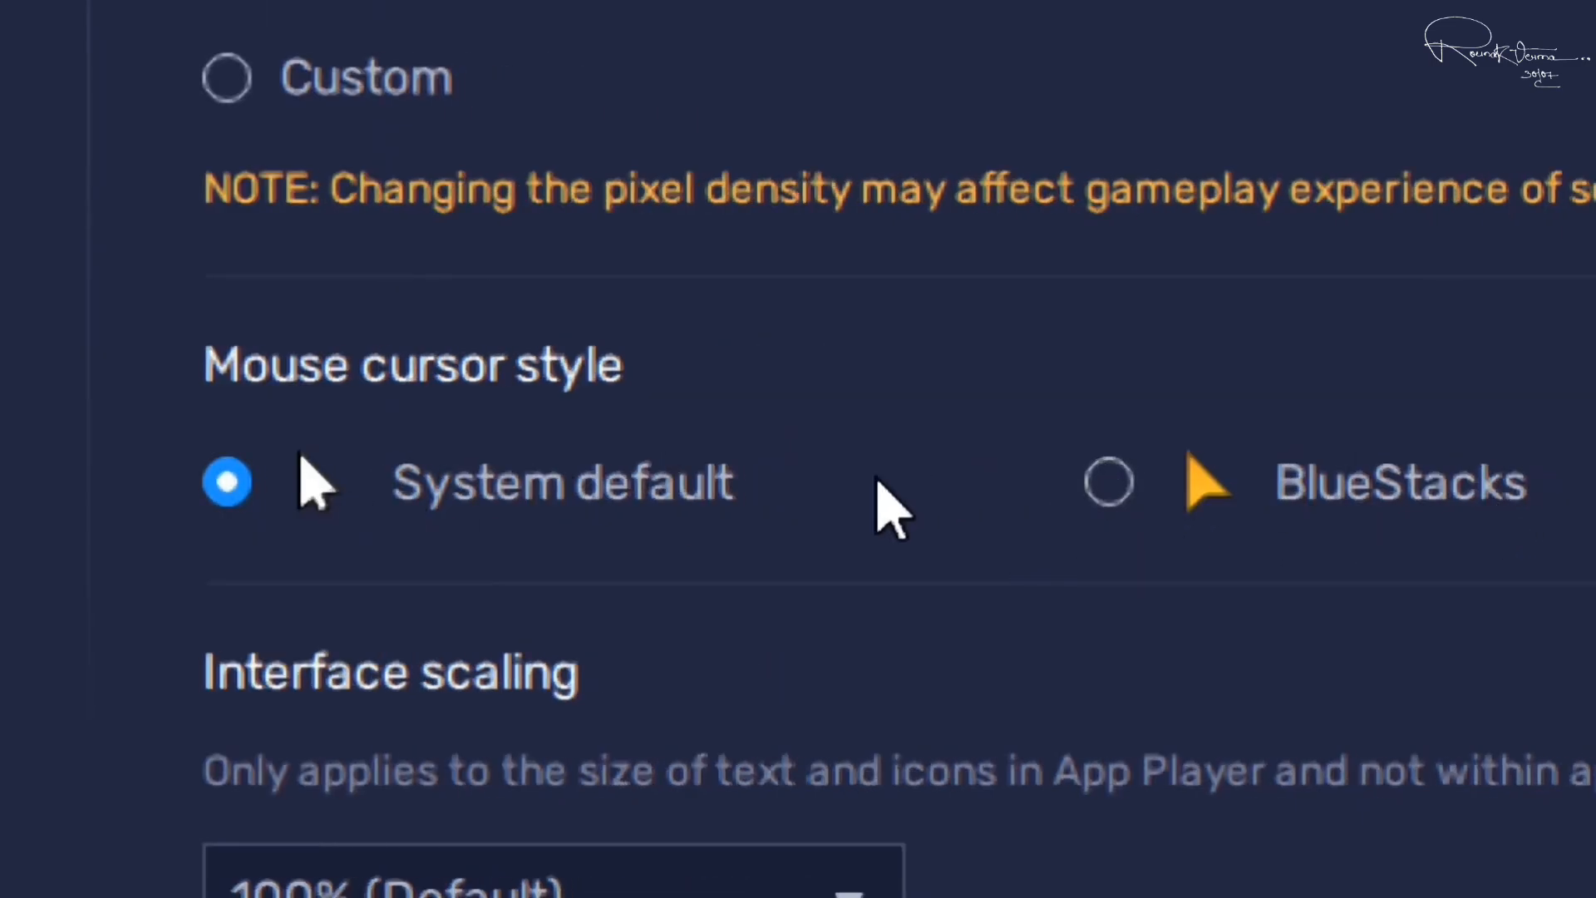
{"action": "left_click", "coordinate": [1110, 482]}
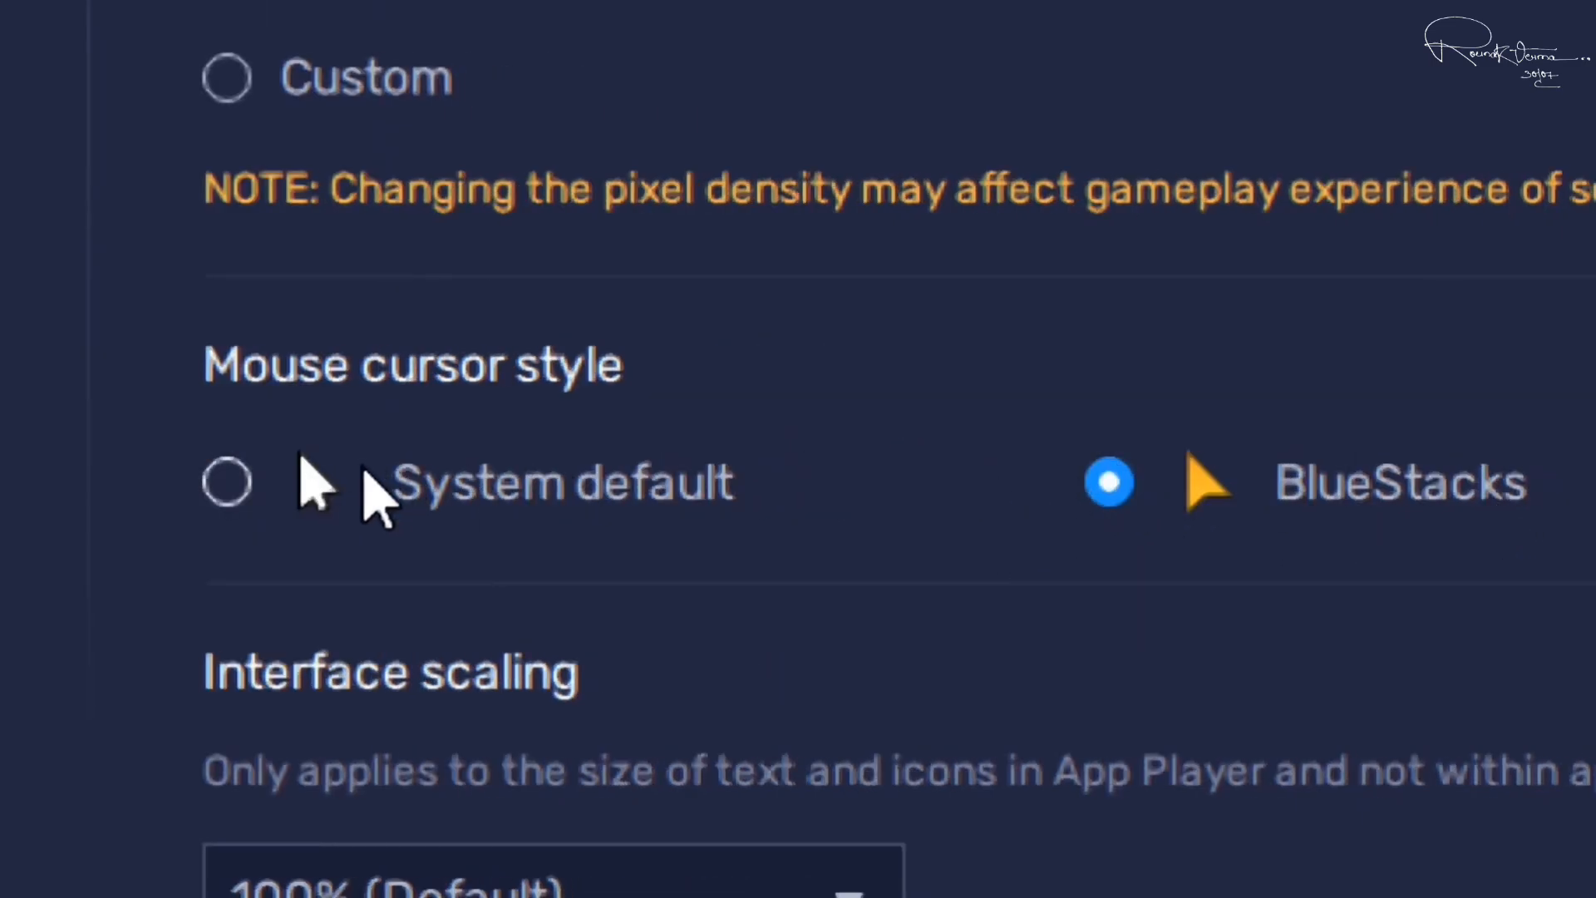
{"action": "left_click", "coordinate": [224, 478]}
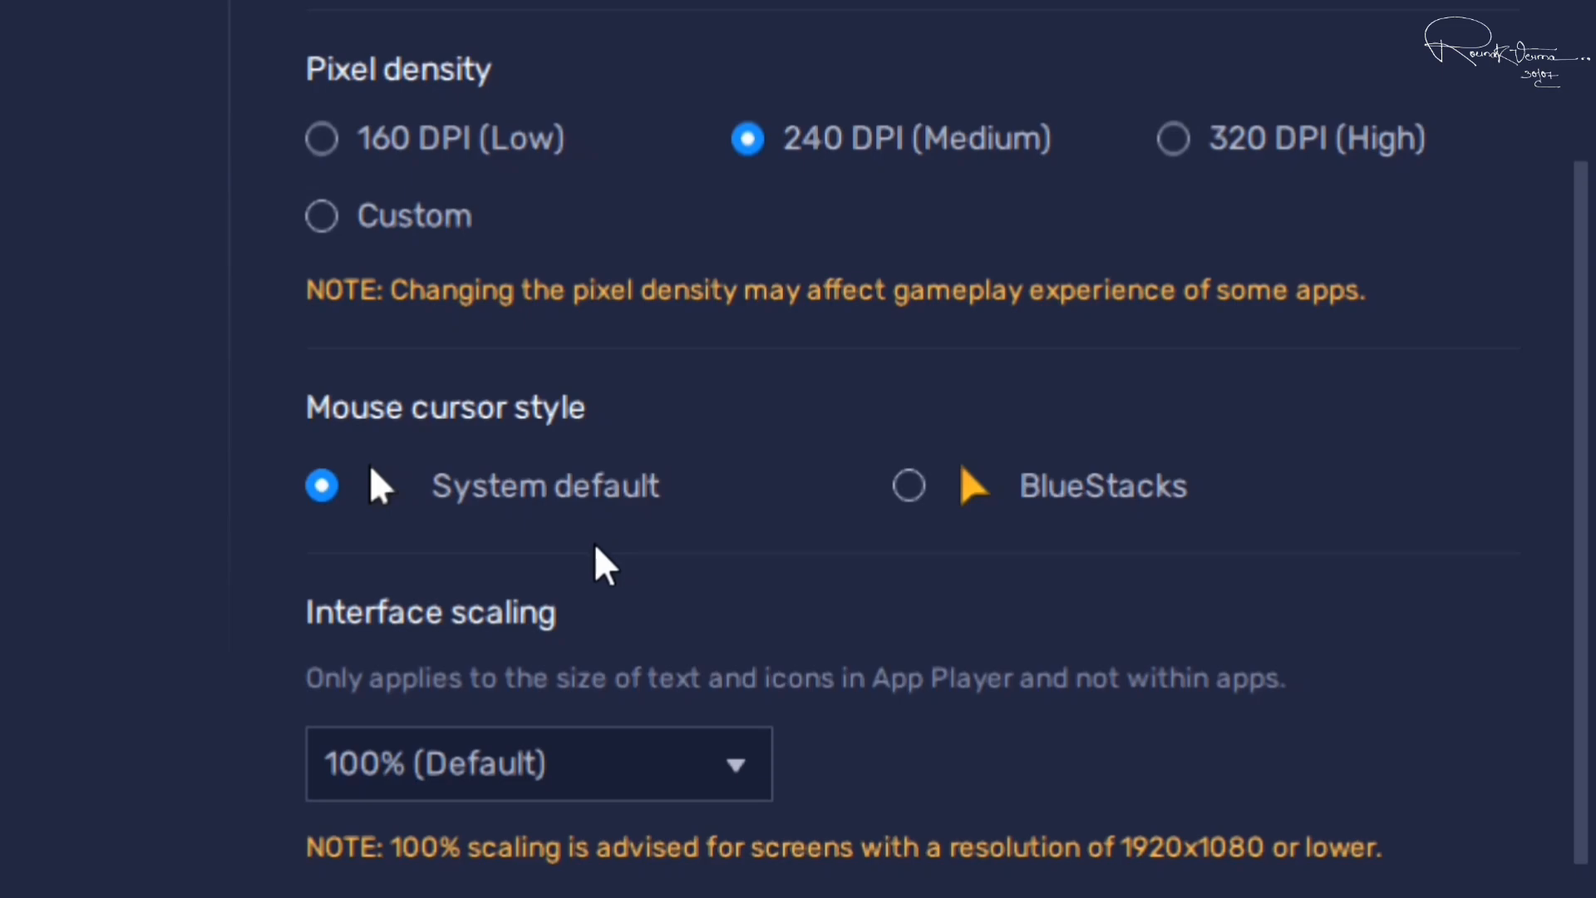
{"action": "scroll", "coordinate": [606, 865], "scroll_direction": "down", "scroll_amount": 3}
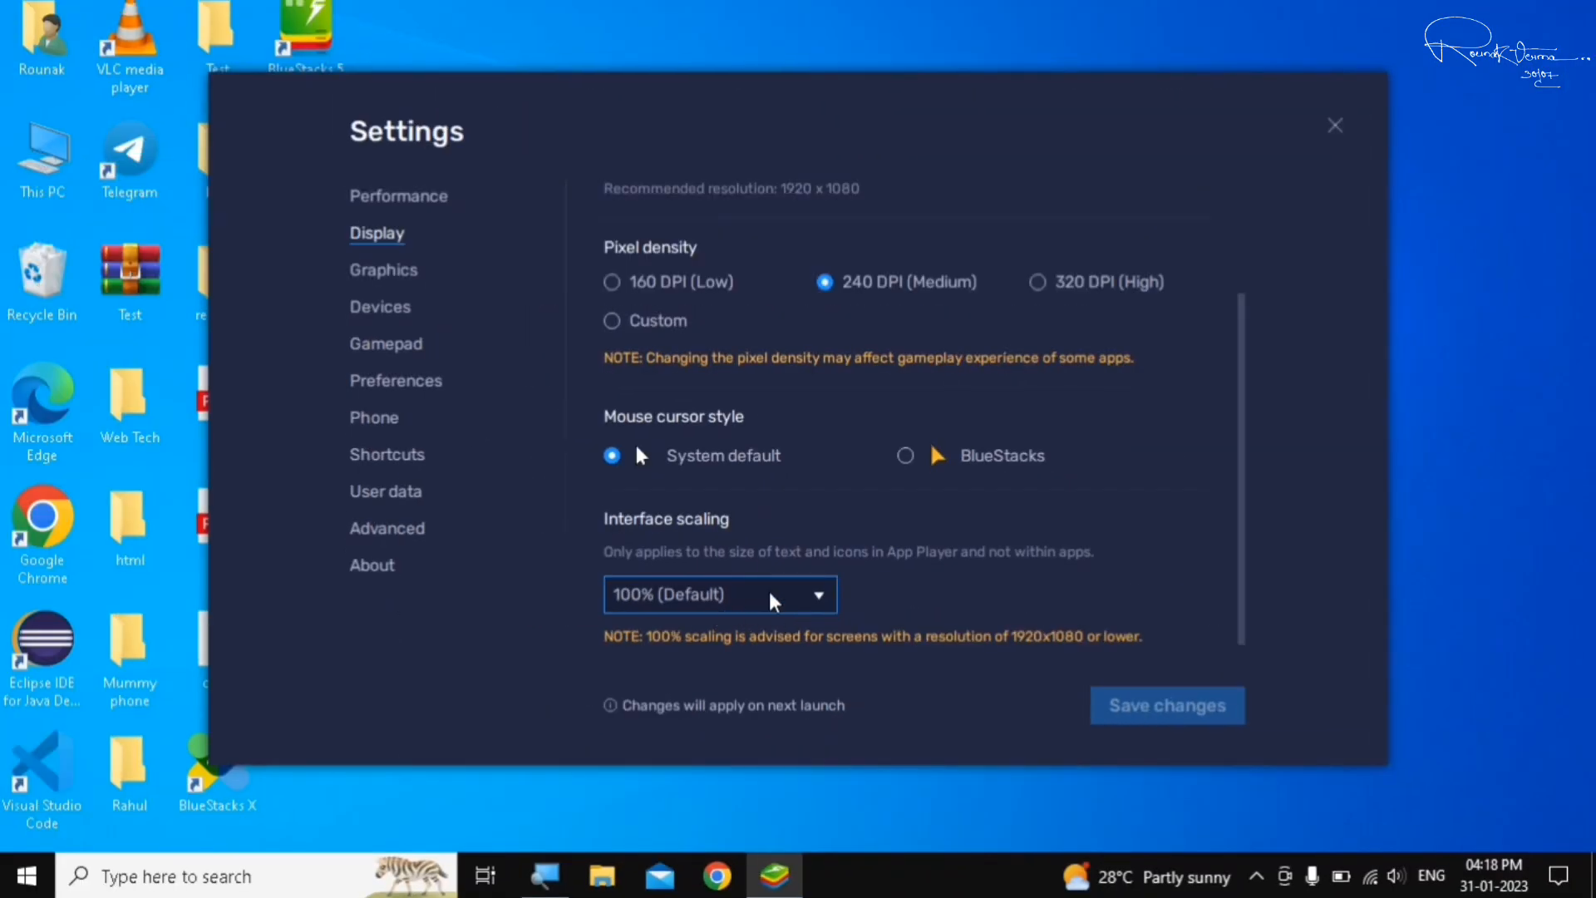
{"action": "scroll", "coordinate": [1062, 541], "scroll_direction": "up", "scroll_amount": 2}
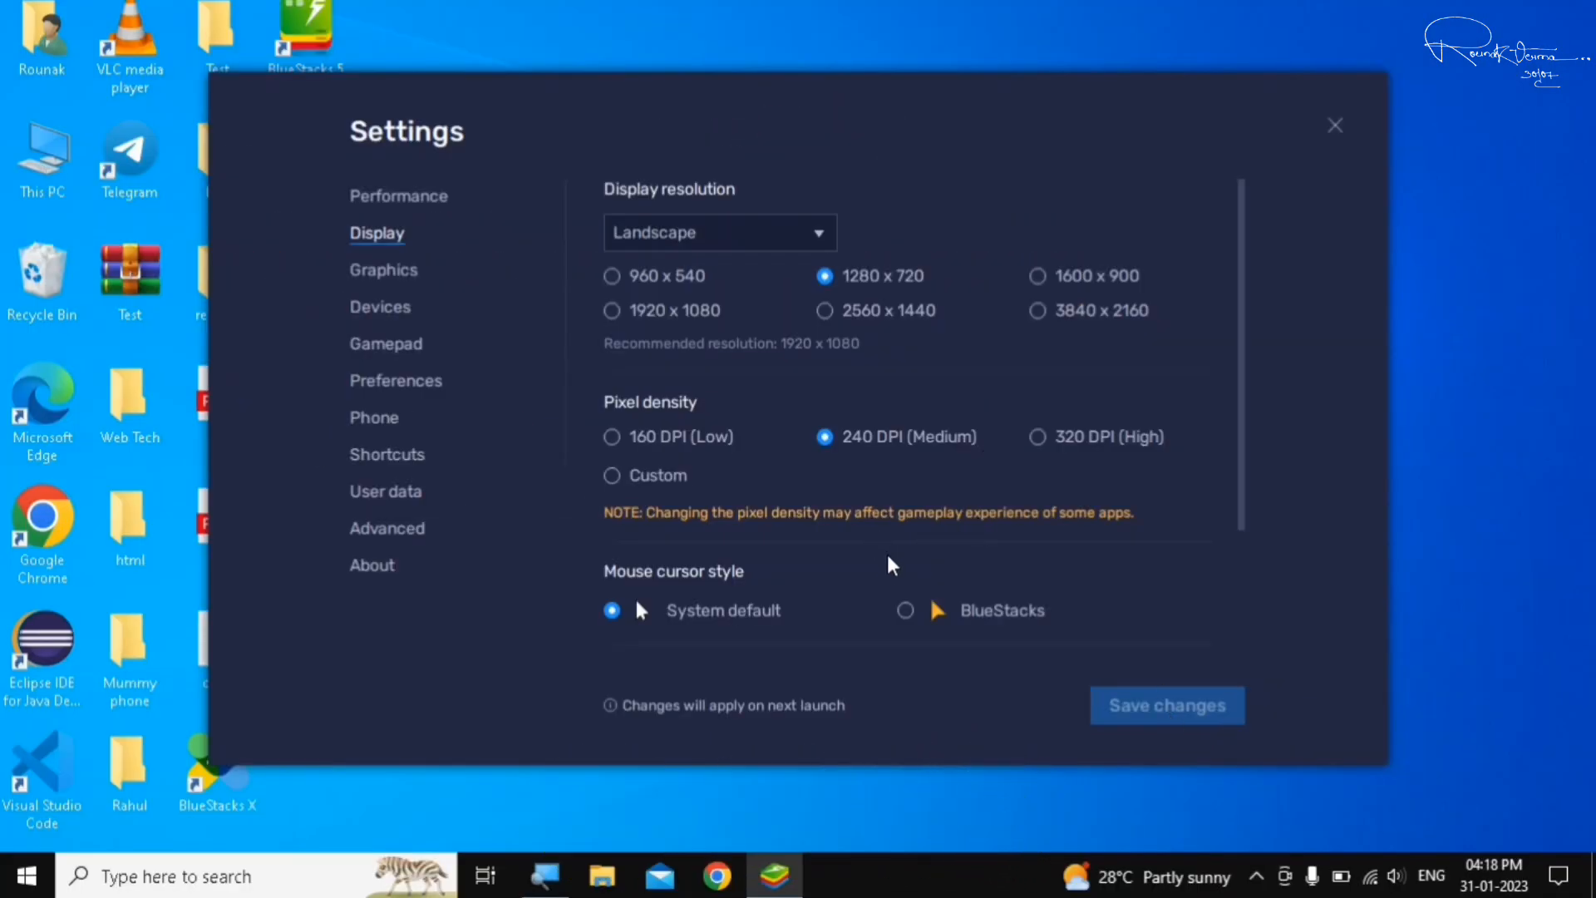
Step: Set the mouse cursor style to BlueStacks and save the display changes
{"action": "left_click", "coordinate": [910, 617]}
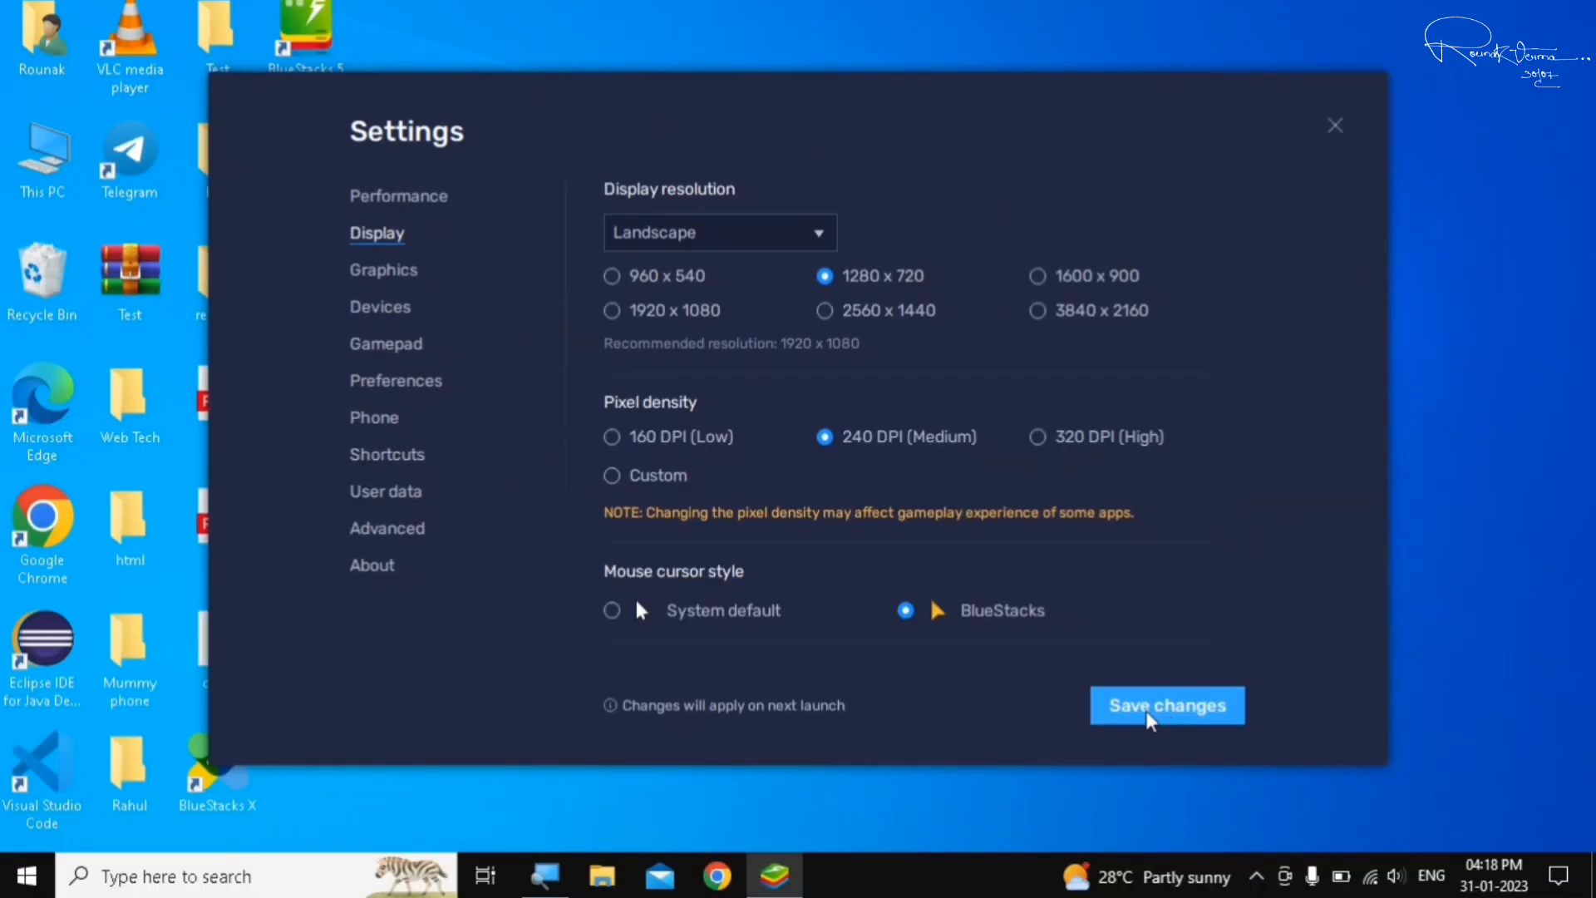
{"action": "left_click", "coordinate": [1184, 711]}
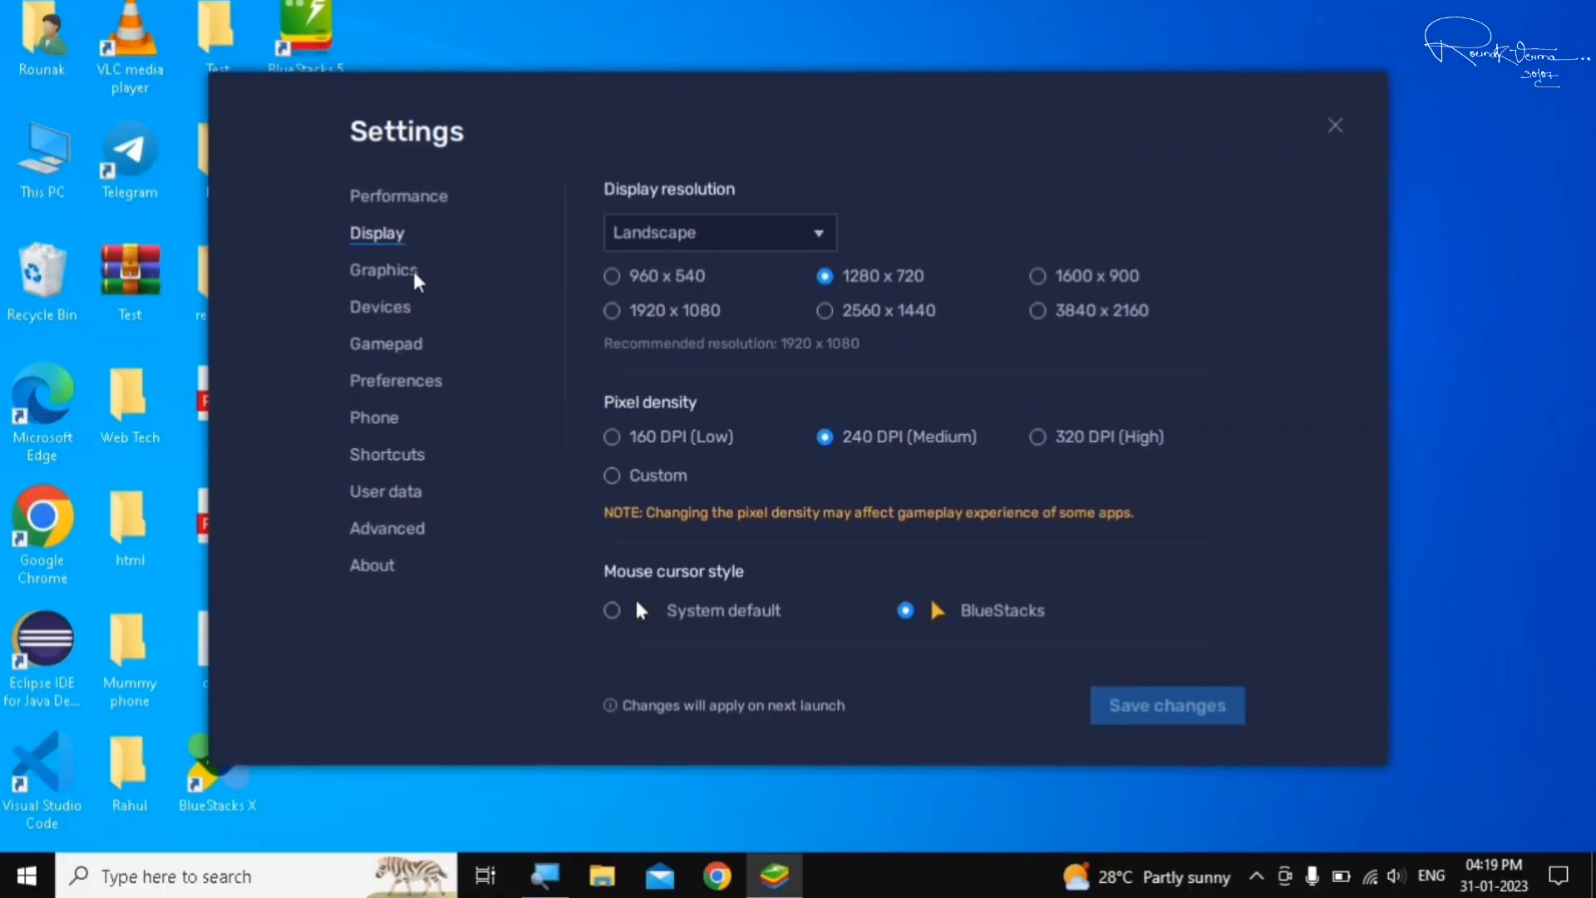
Step: In the graphics settings, set the graphics engine mode to Performance and choose Auto as the interface renderer
{"action": "left_click", "coordinate": [395, 271]}
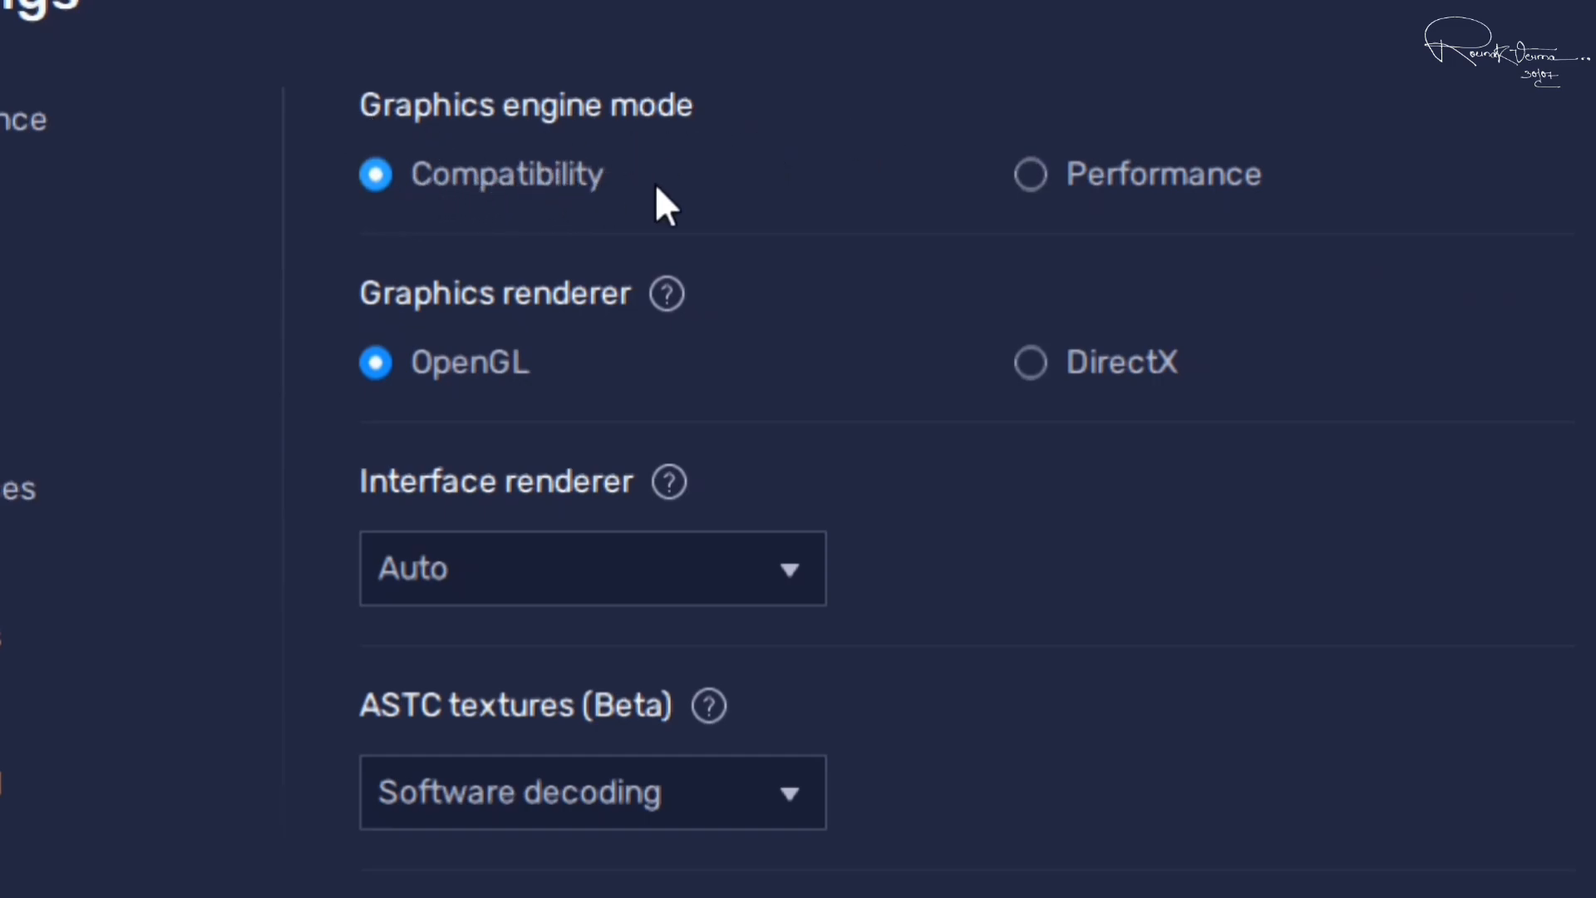
{"action": "left_click", "coordinate": [1049, 176]}
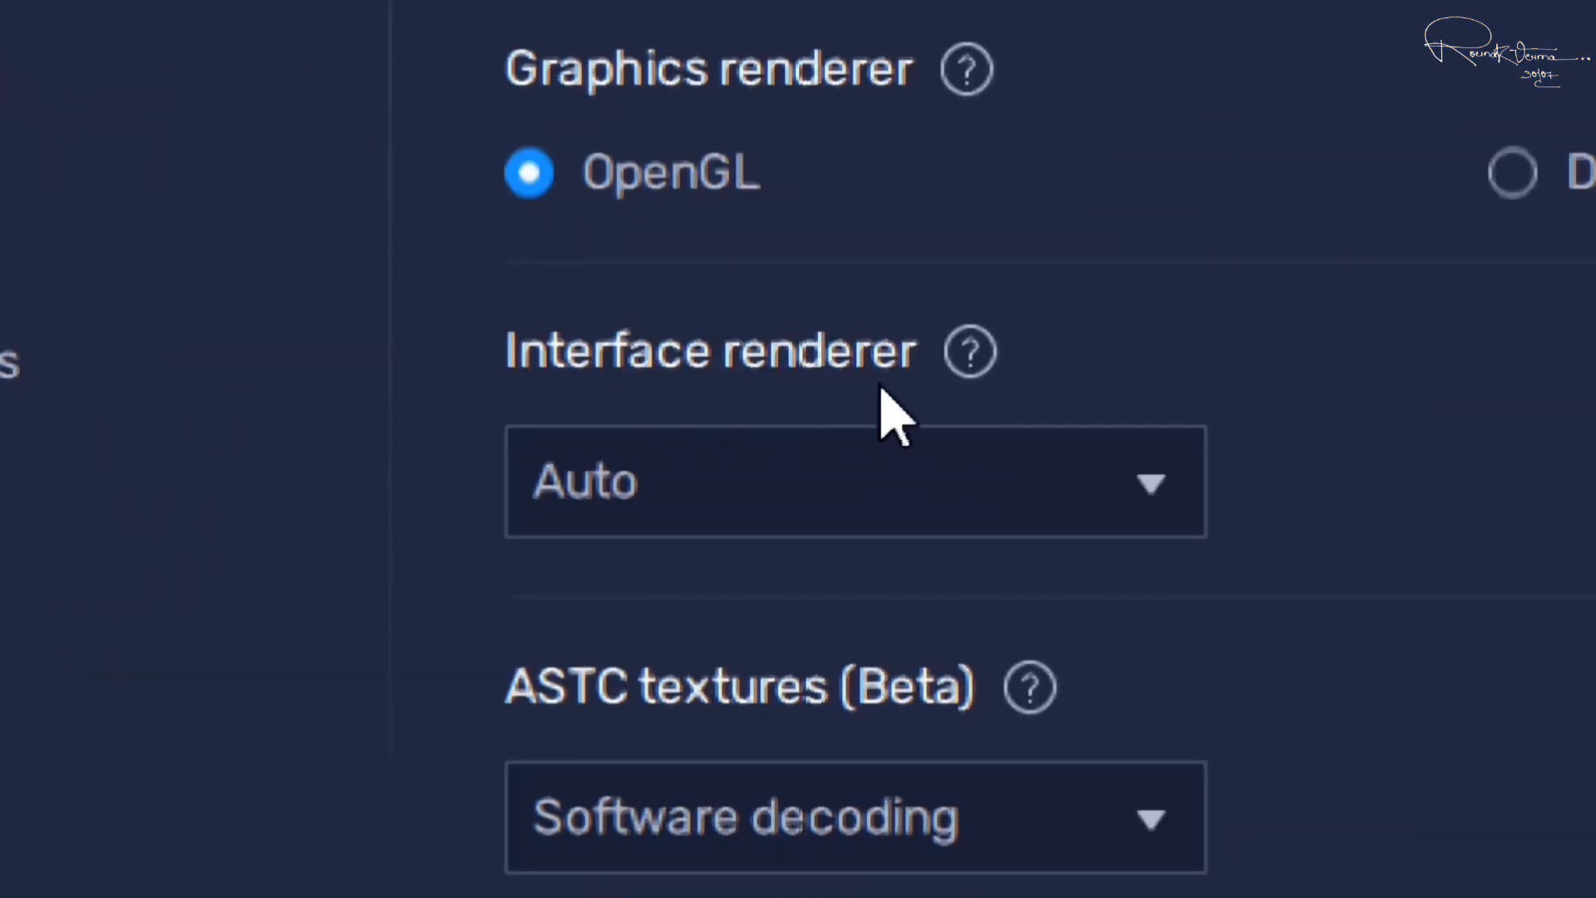
{"action": "left_click", "coordinate": [884, 488]}
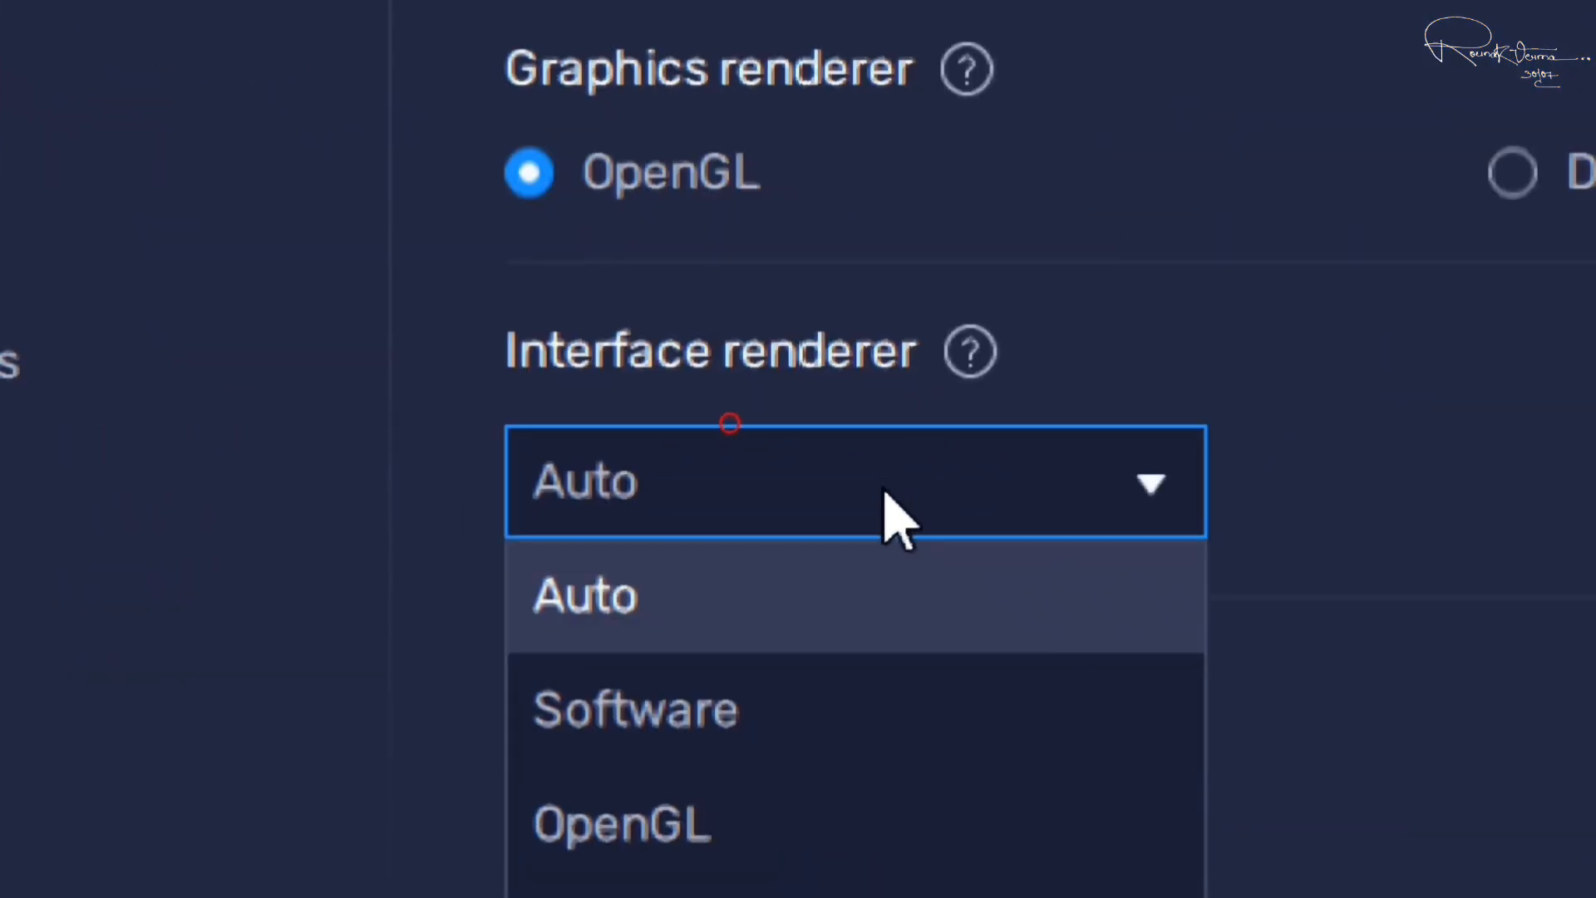
{"action": "left_click", "coordinate": [823, 615]}
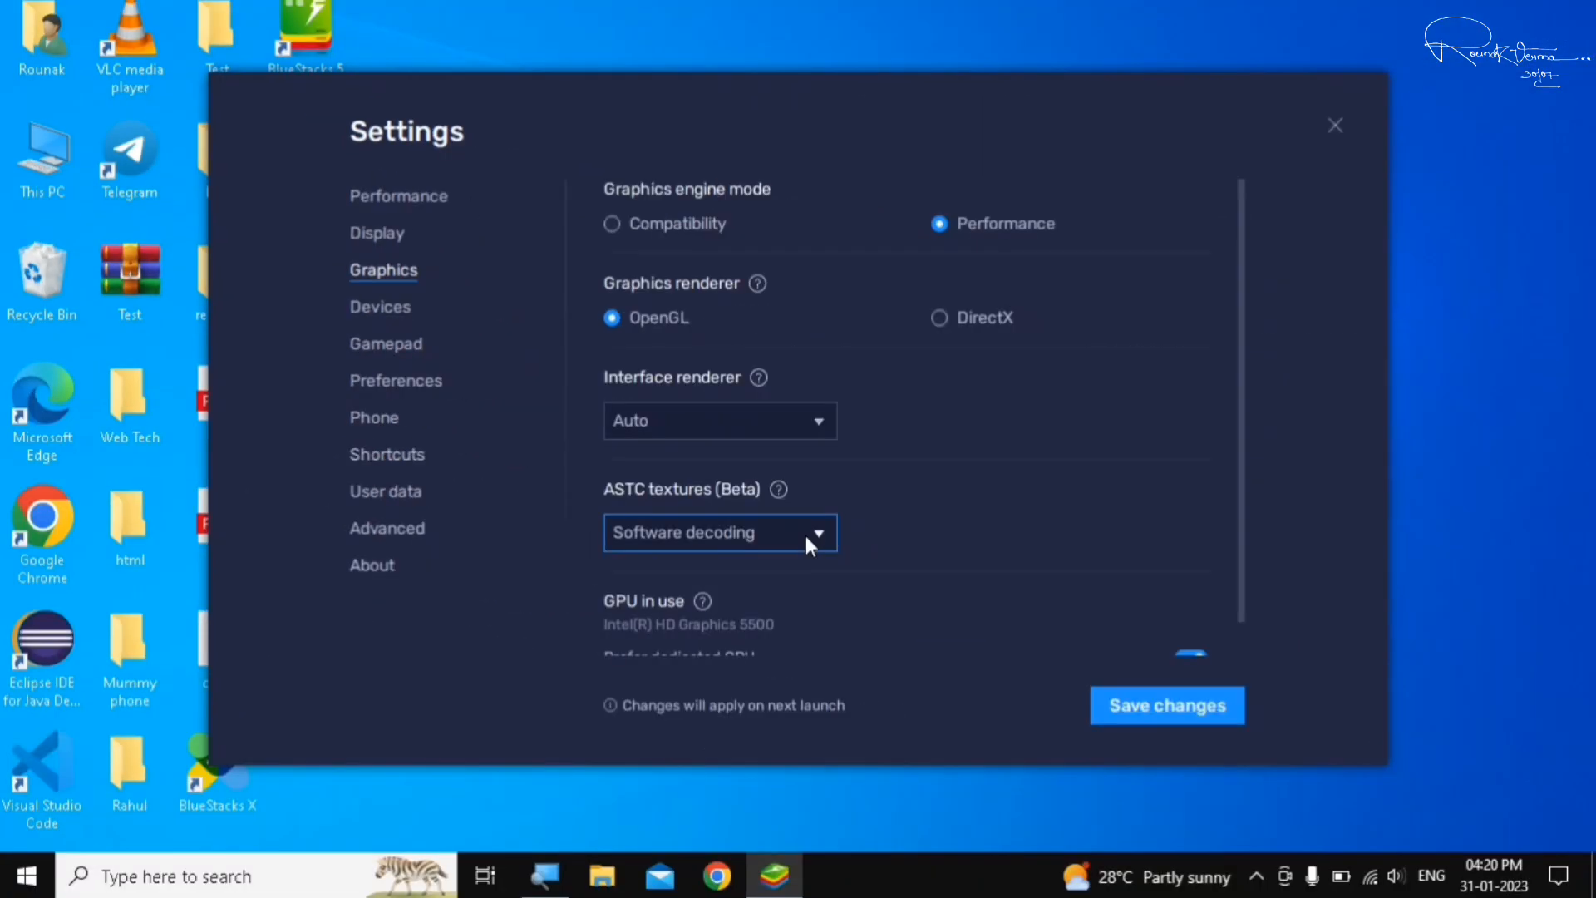
Step: Set ASTC textures to Disabled in the graphics settings, save the changes and restart BlueStacks
{"action": "left_click", "coordinate": [1217, 615]}
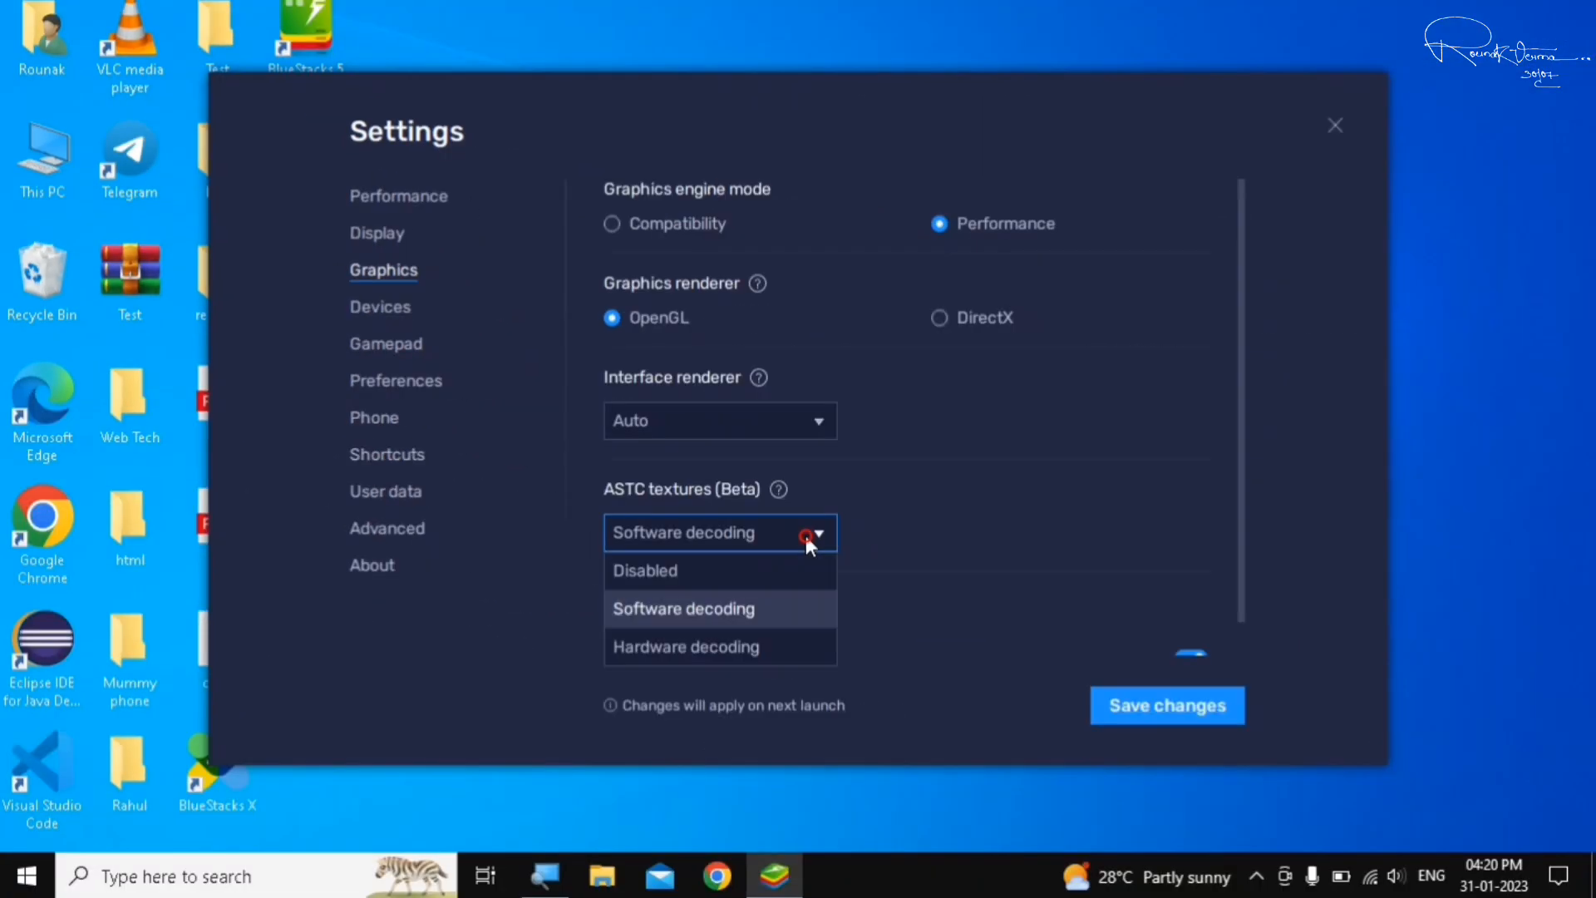
{"action": "left_click", "coordinate": [665, 577]}
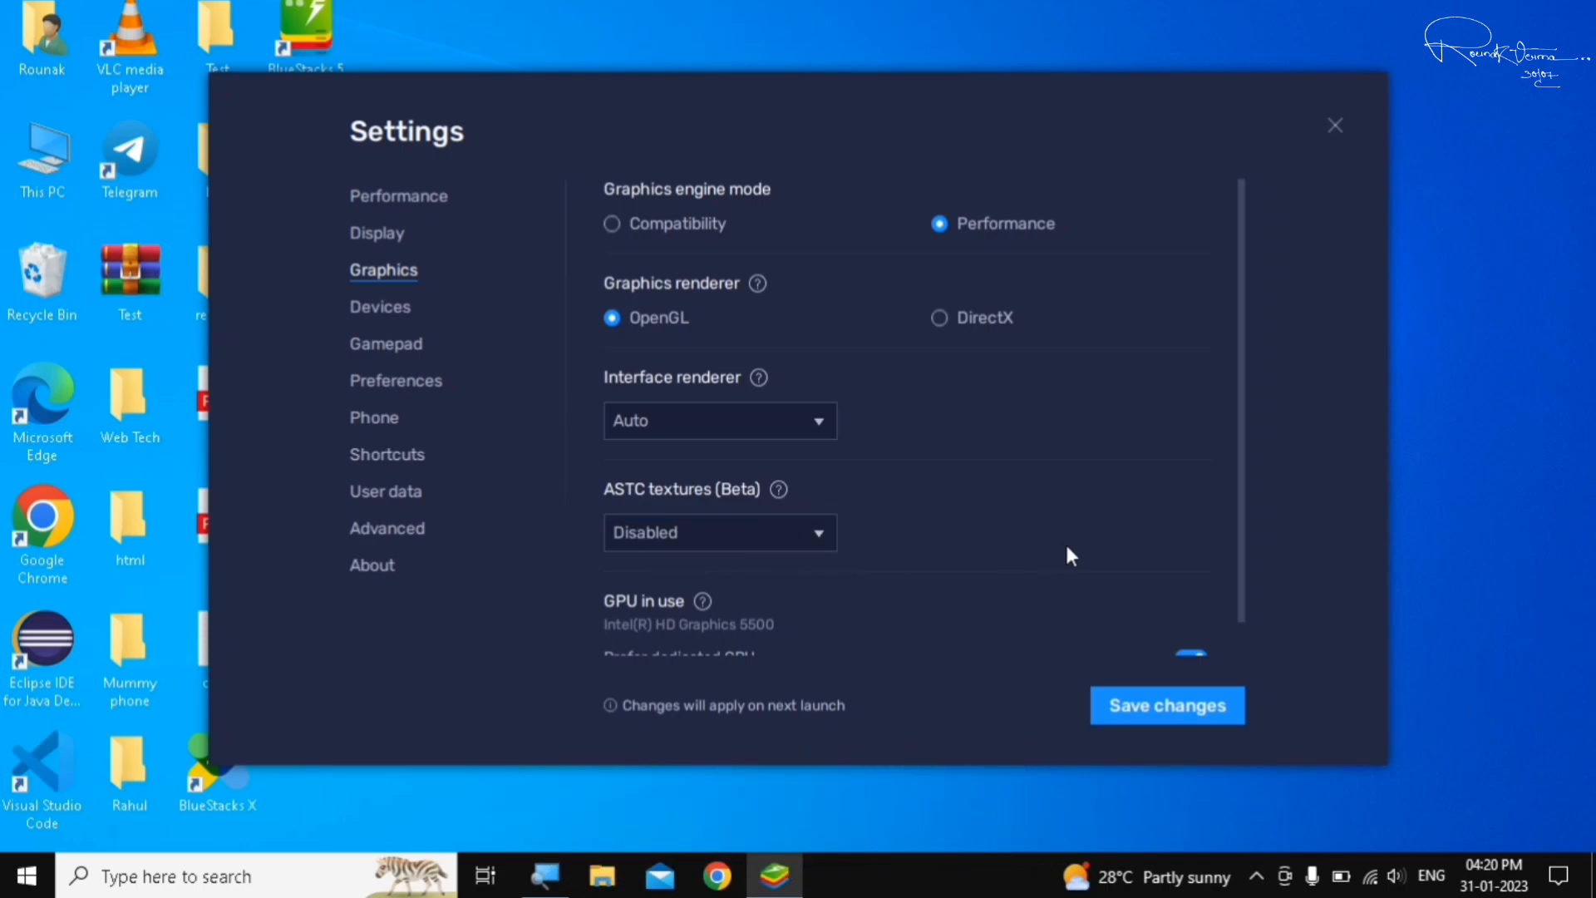
{"action": "scroll", "coordinate": [1070, 554], "scroll_direction": "down", "scroll_amount": 1}
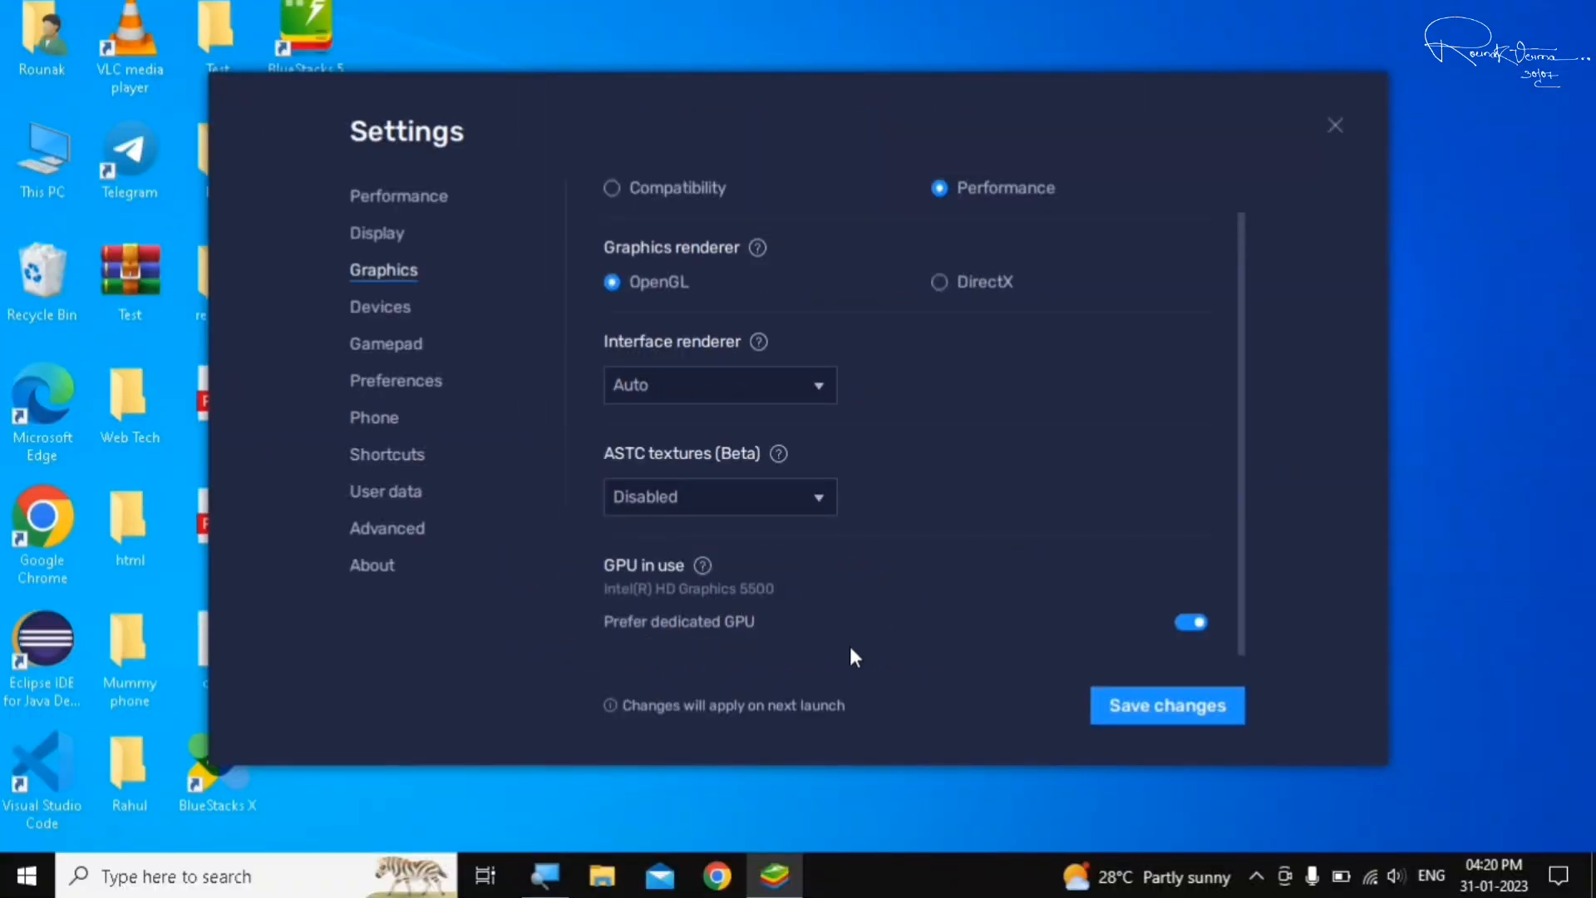
{"action": "left_click", "coordinate": [1175, 718]}
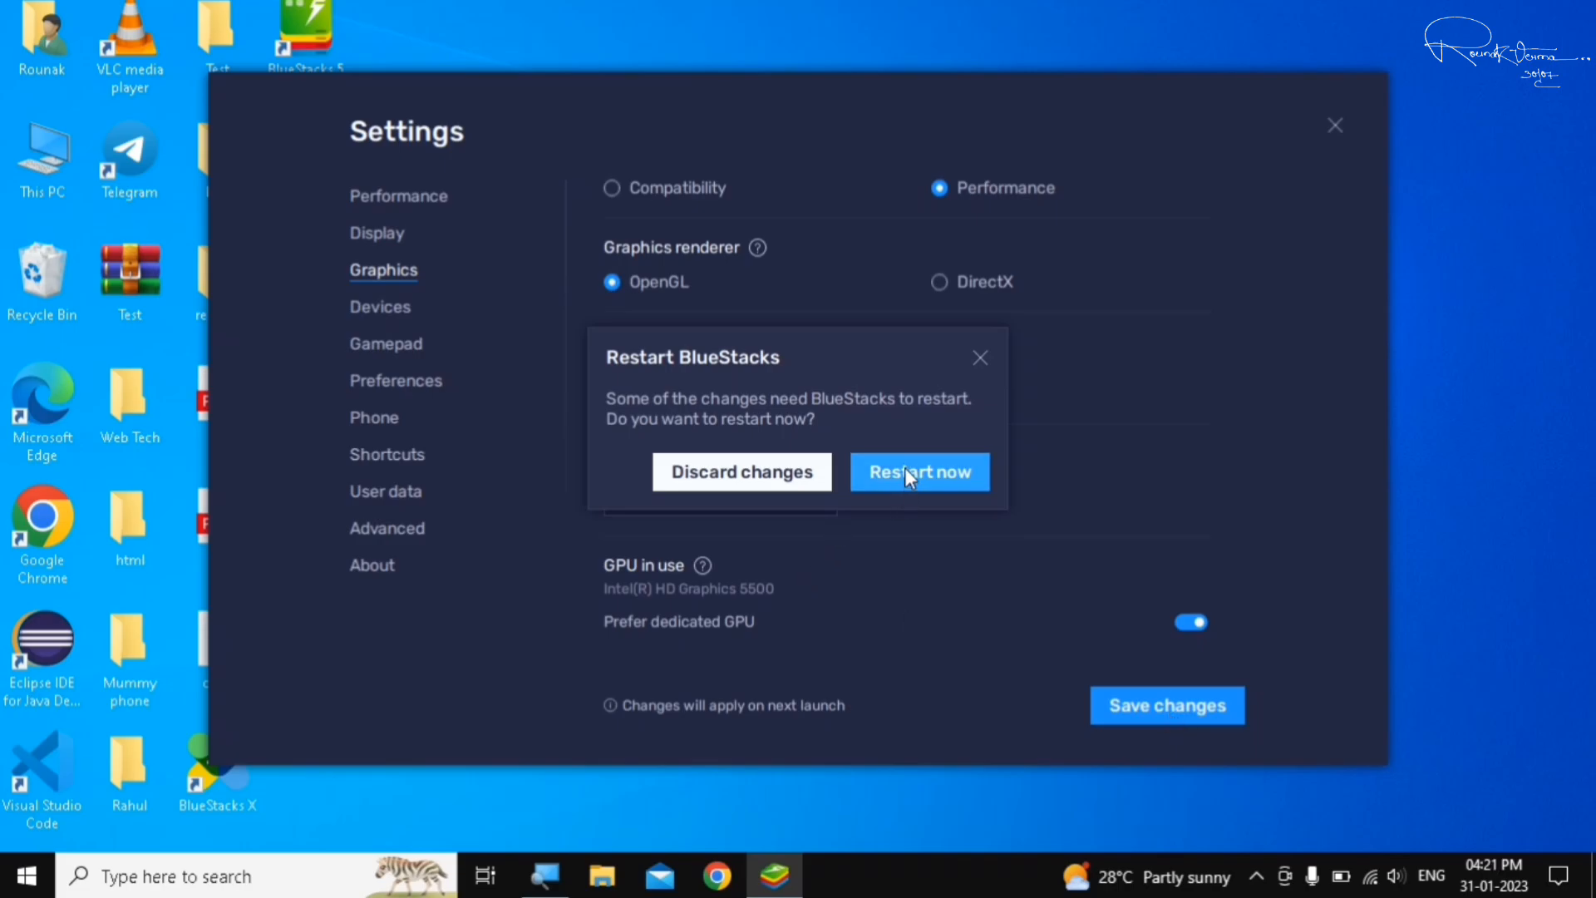
{"action": "left_click", "coordinate": [905, 472]}
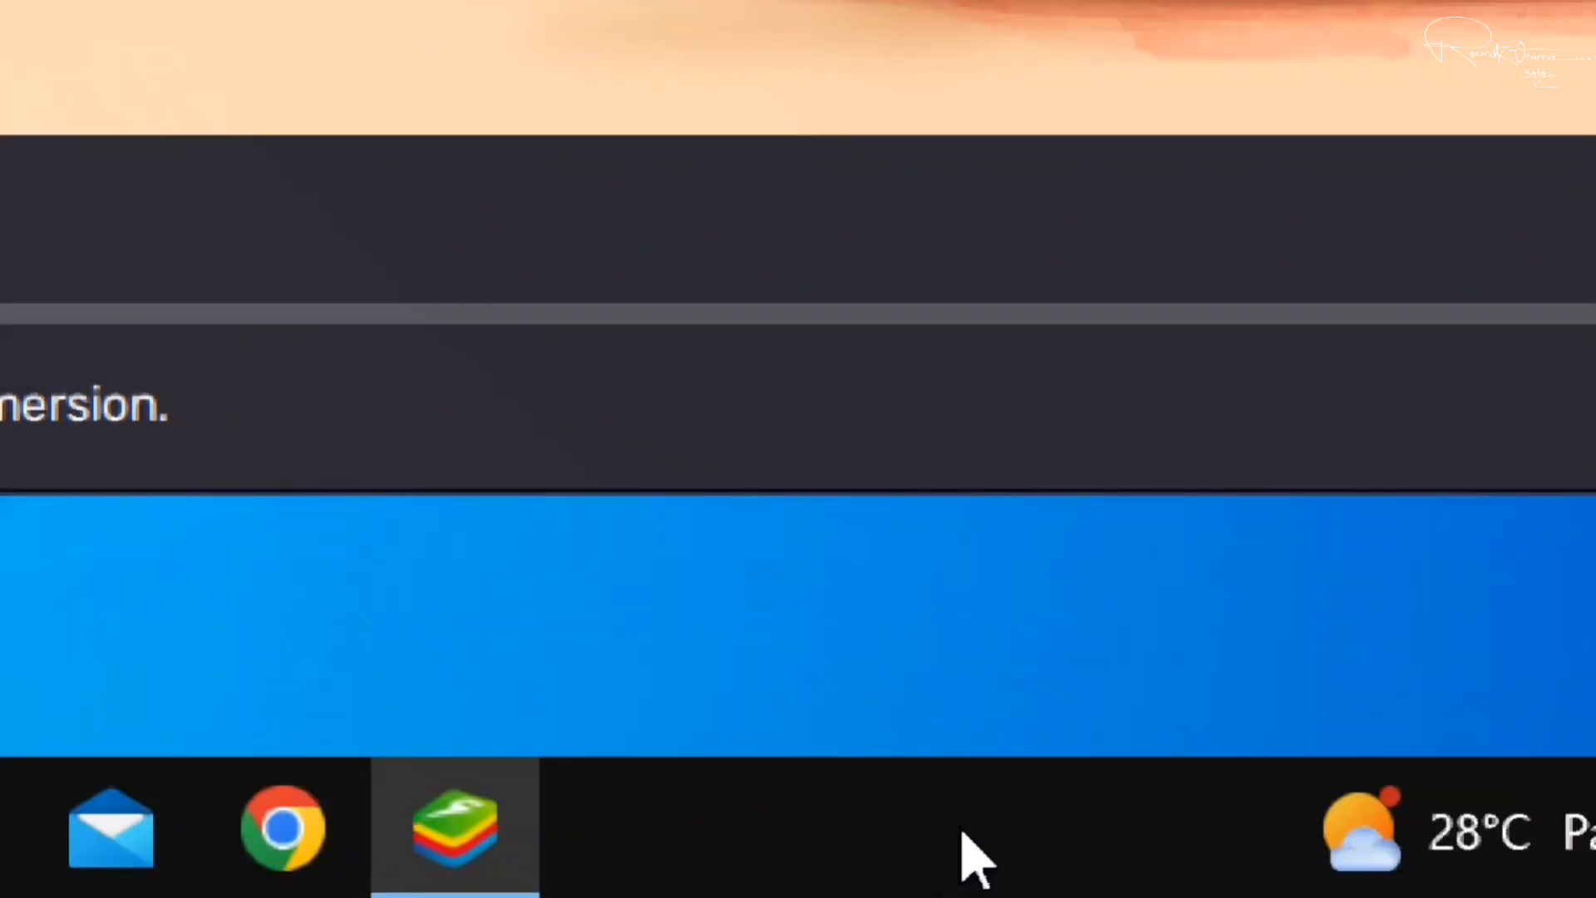
Step: Switch to Task Manager and display its list of startup apps, moving the window clear of the screen edge
{"action": "right_click", "coordinate": [972, 856]}
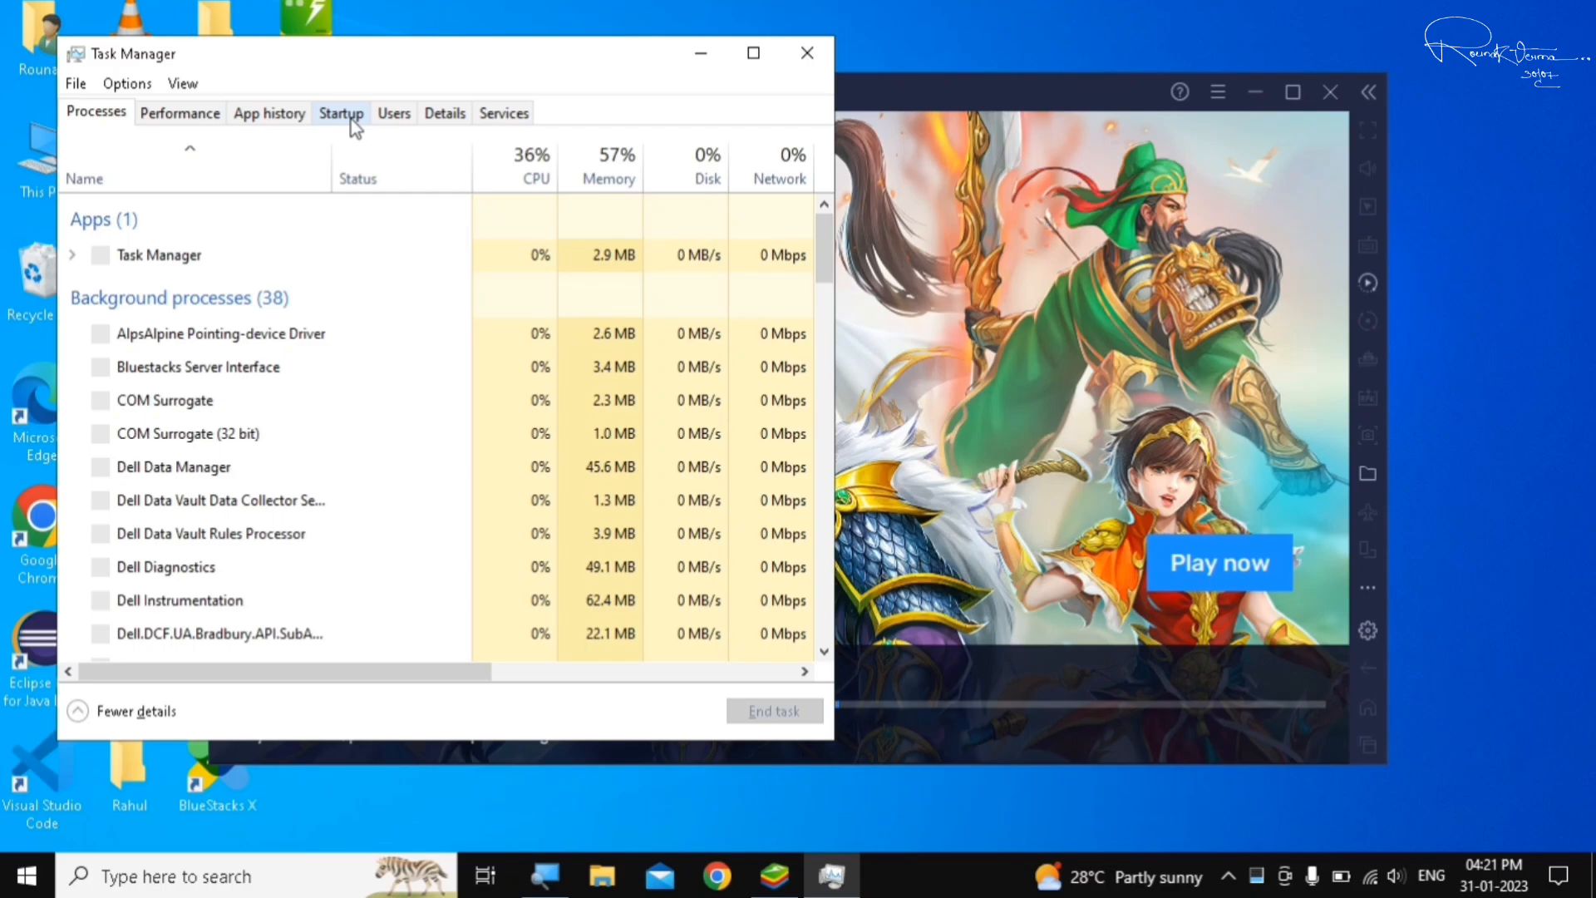
{"action": "left_click", "coordinate": [351, 118]}
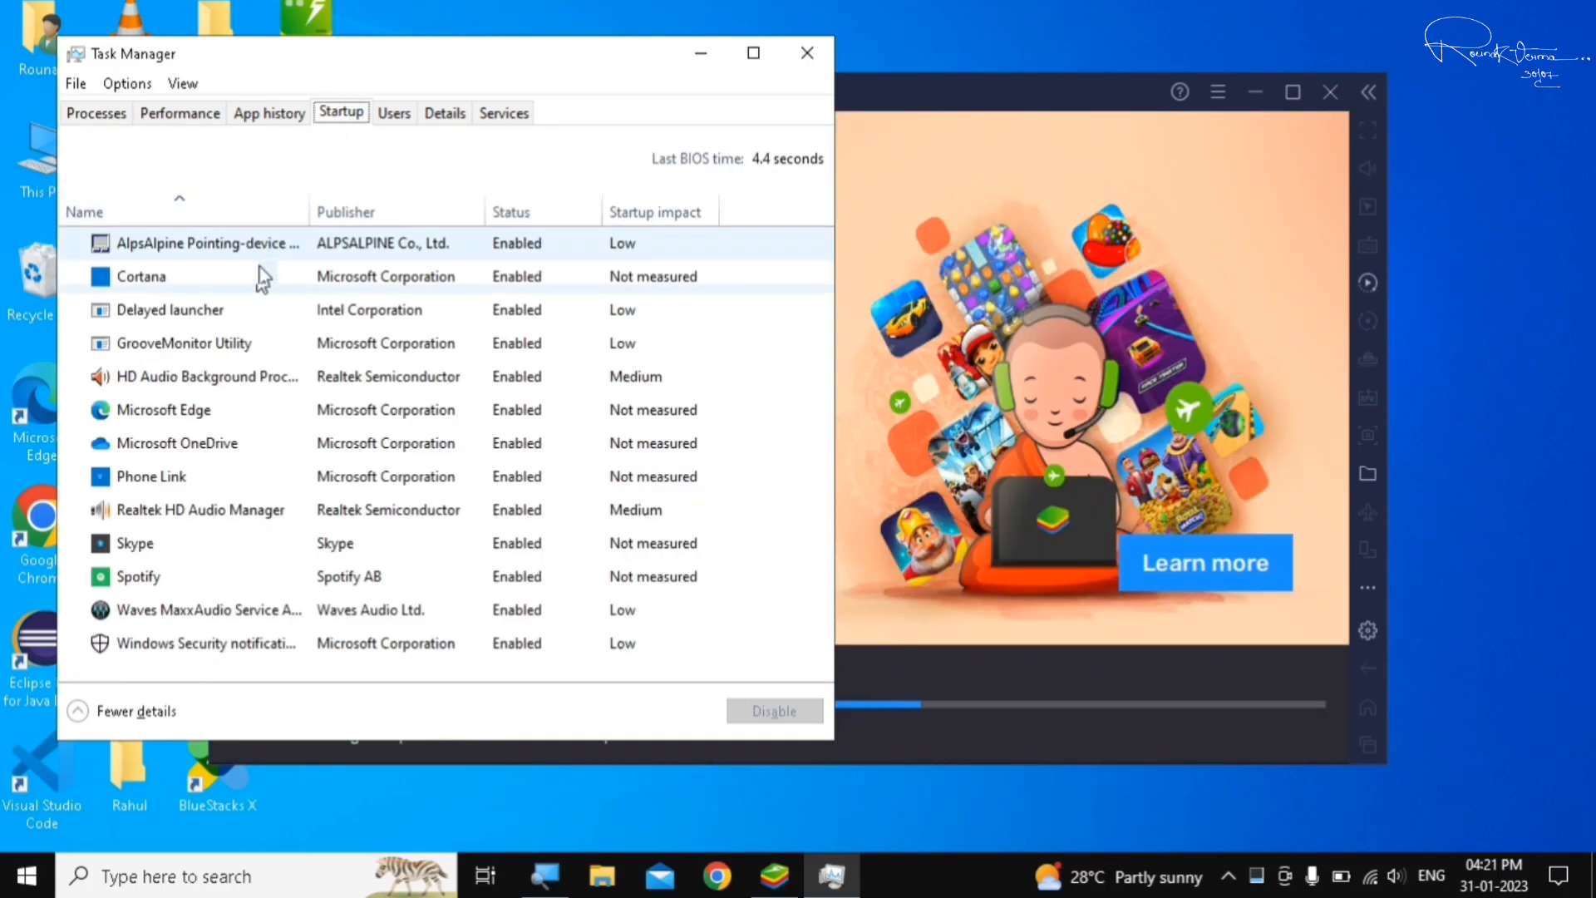
{"action": "left_click_drag", "start_coordinate": [400, 70], "coordinate": [662, 70]}
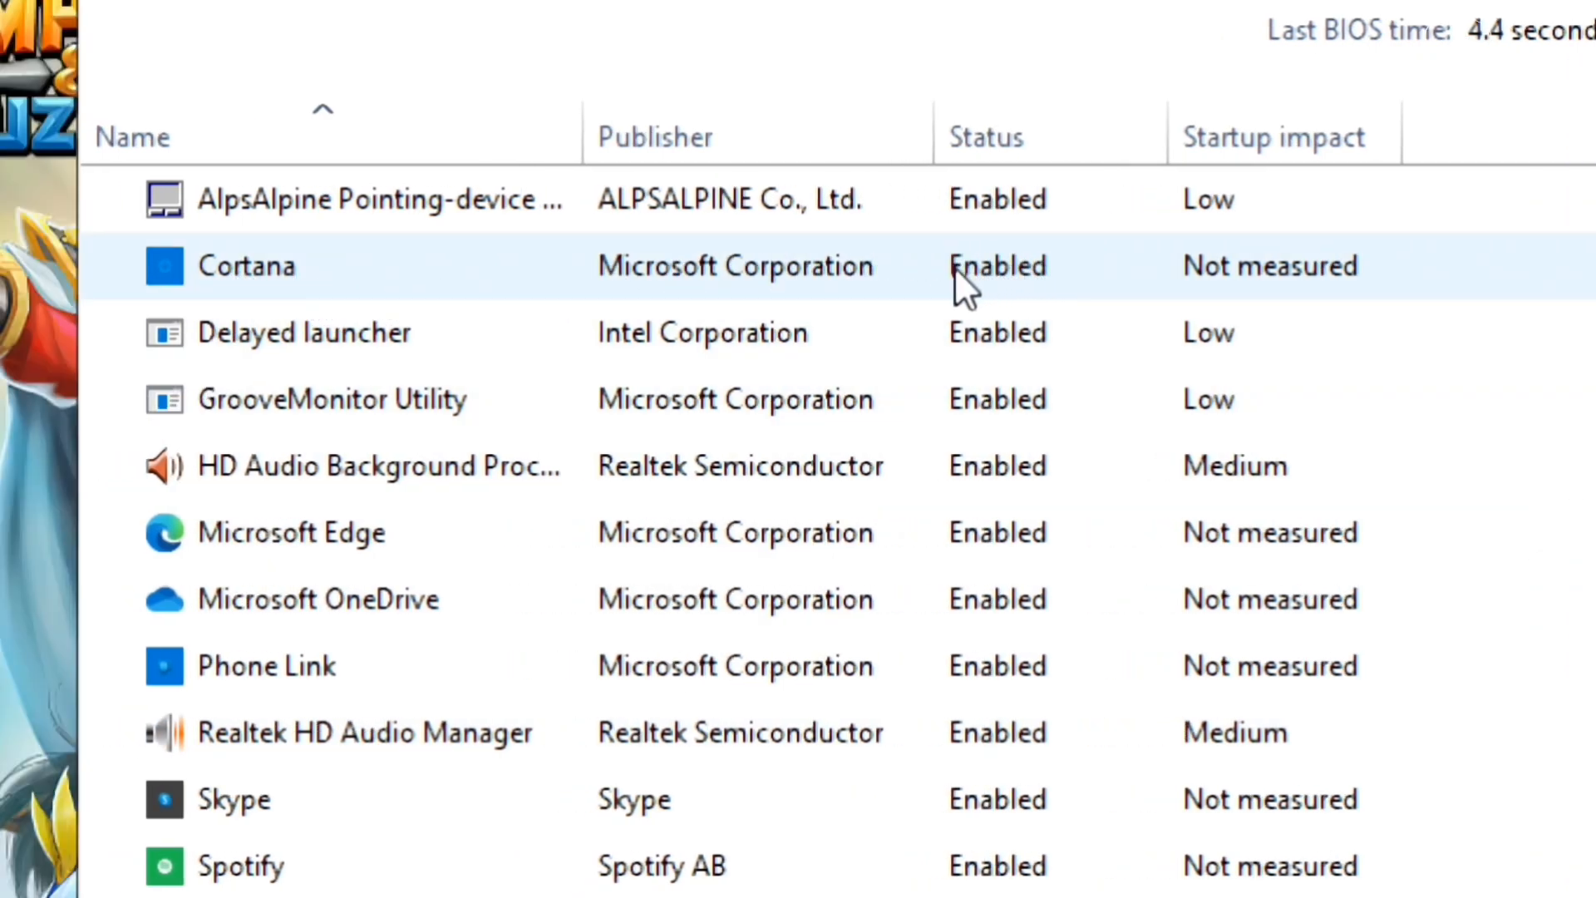
Step: Disable Cortana, Microsoft Edge and Microsoft OneDrive in the startup apps list
{"action": "right_click", "coordinate": [466, 270]}
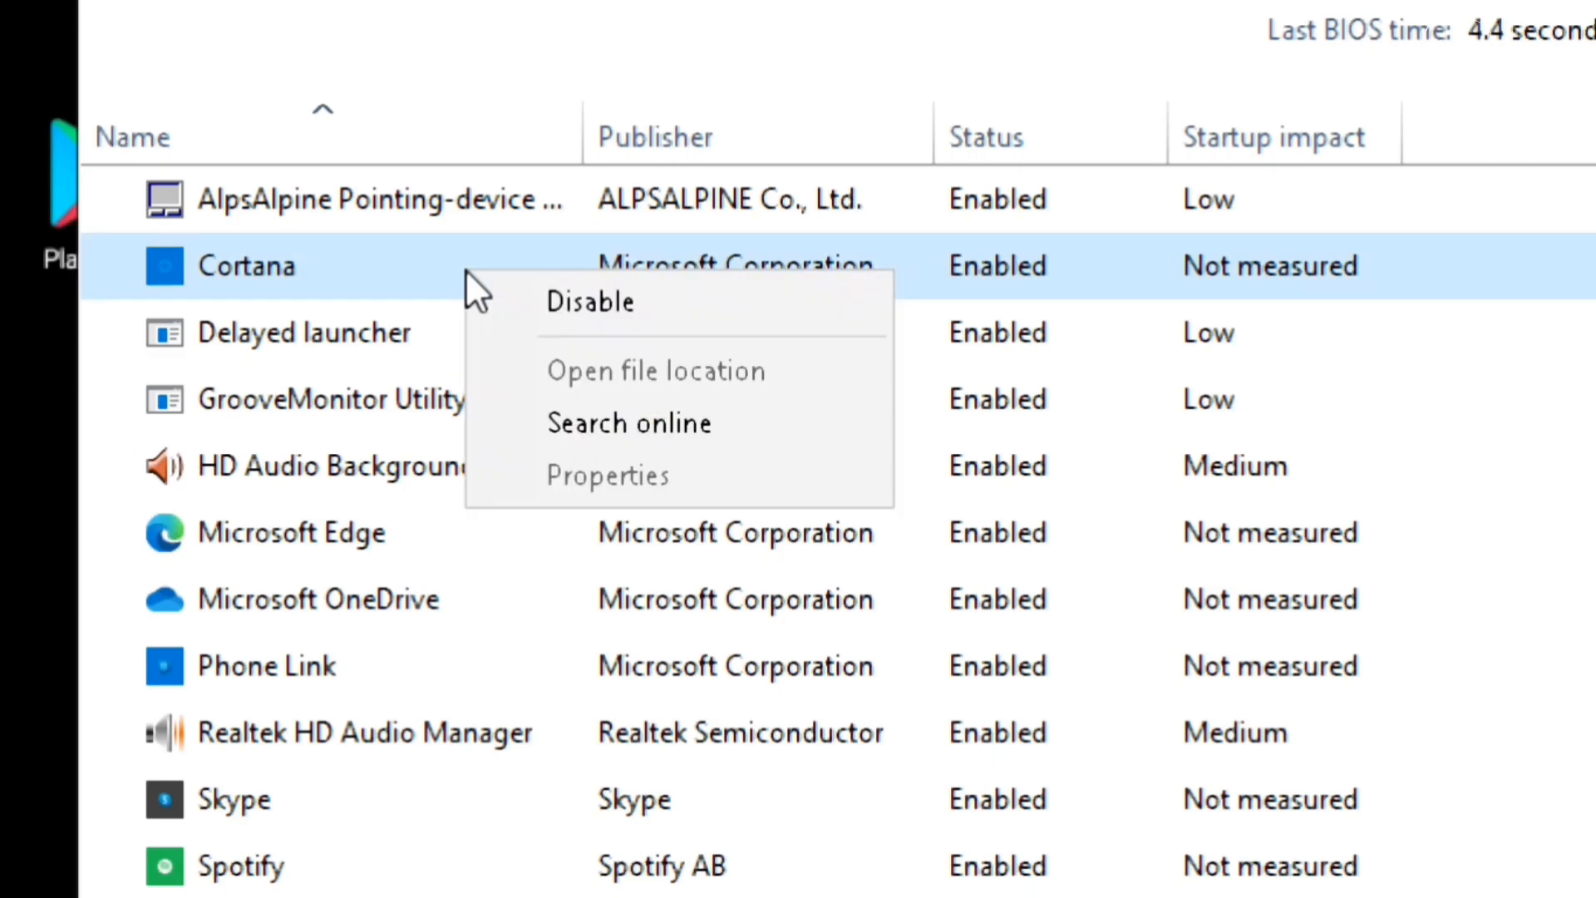
{"action": "left_click", "coordinate": [575, 302]}
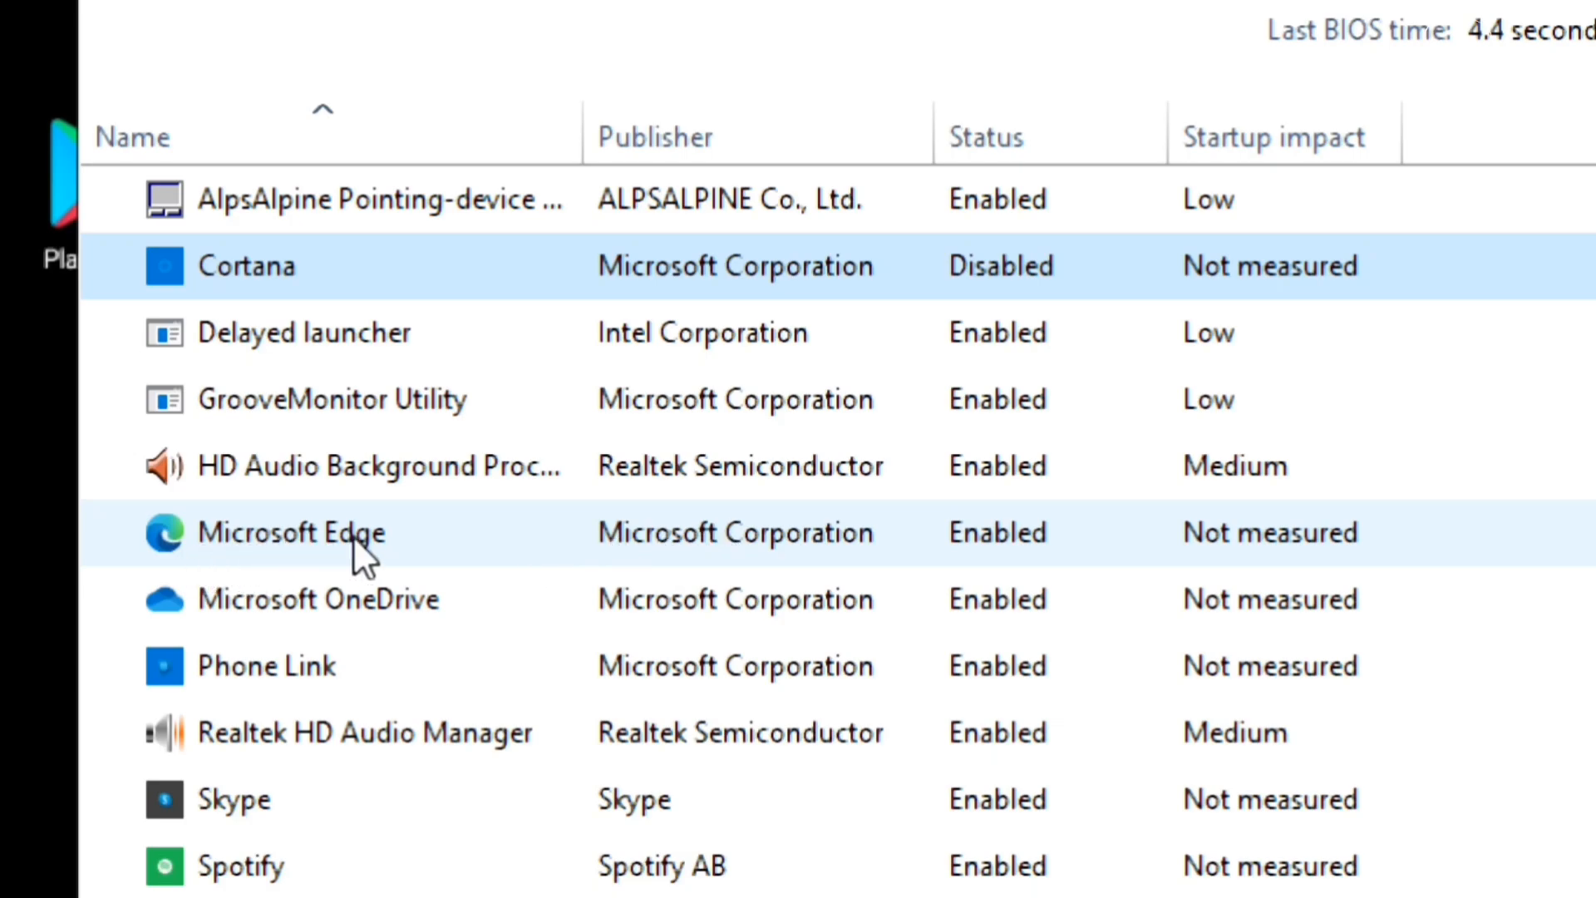
{"action": "right_click", "coordinate": [521, 530]}
{"action": "left_click", "coordinate": [652, 570]}
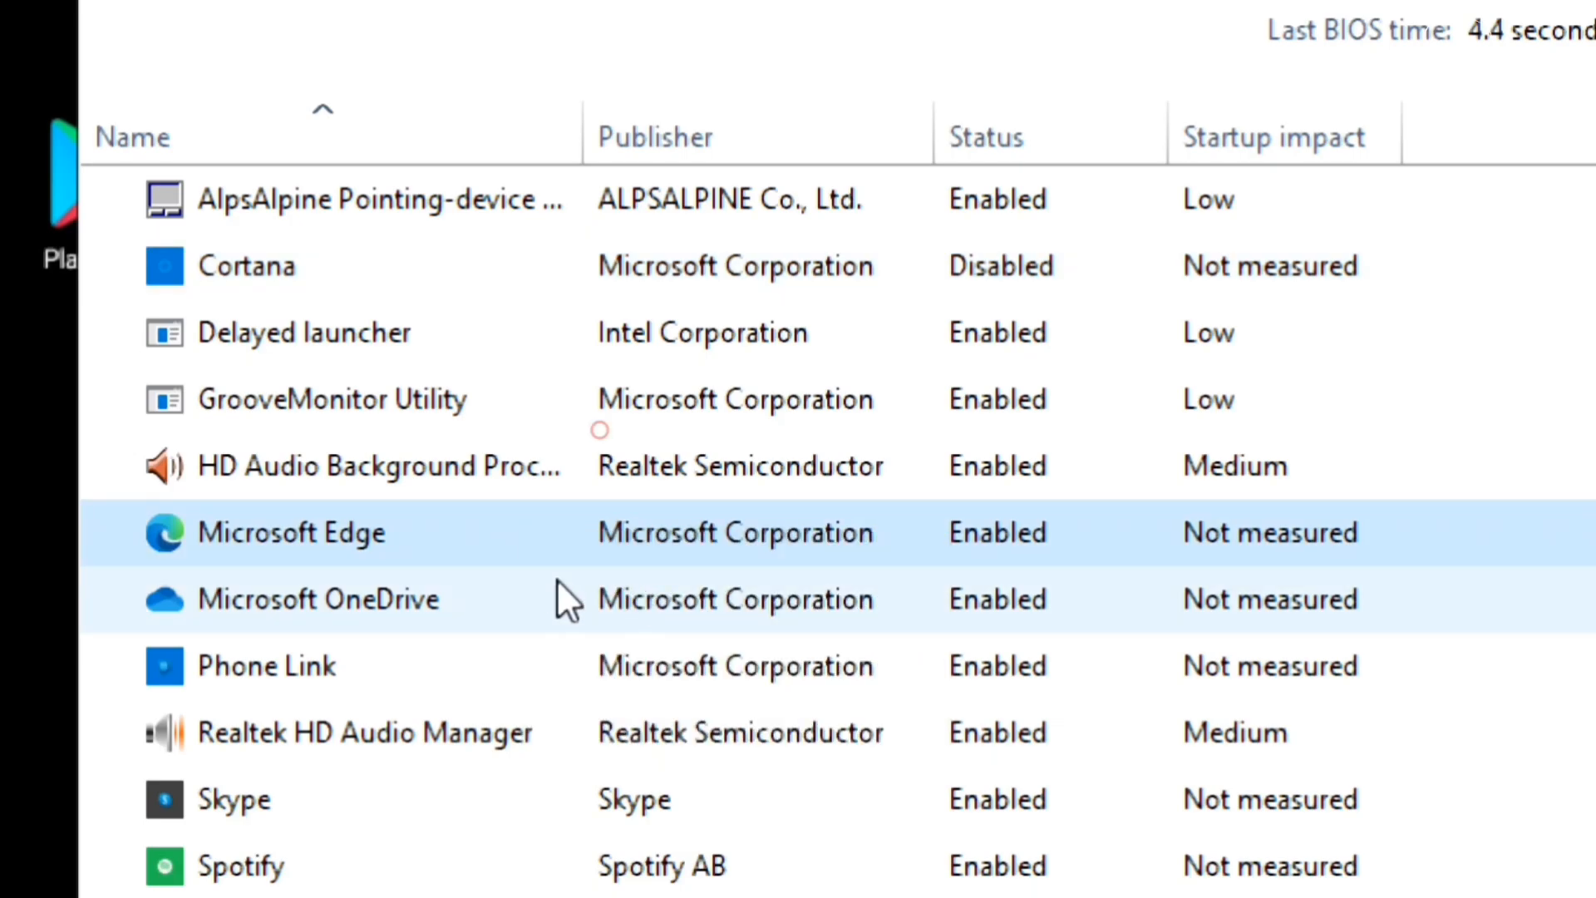
{"action": "right_click", "coordinate": [498, 597]}
{"action": "left_click", "coordinate": [629, 615]}
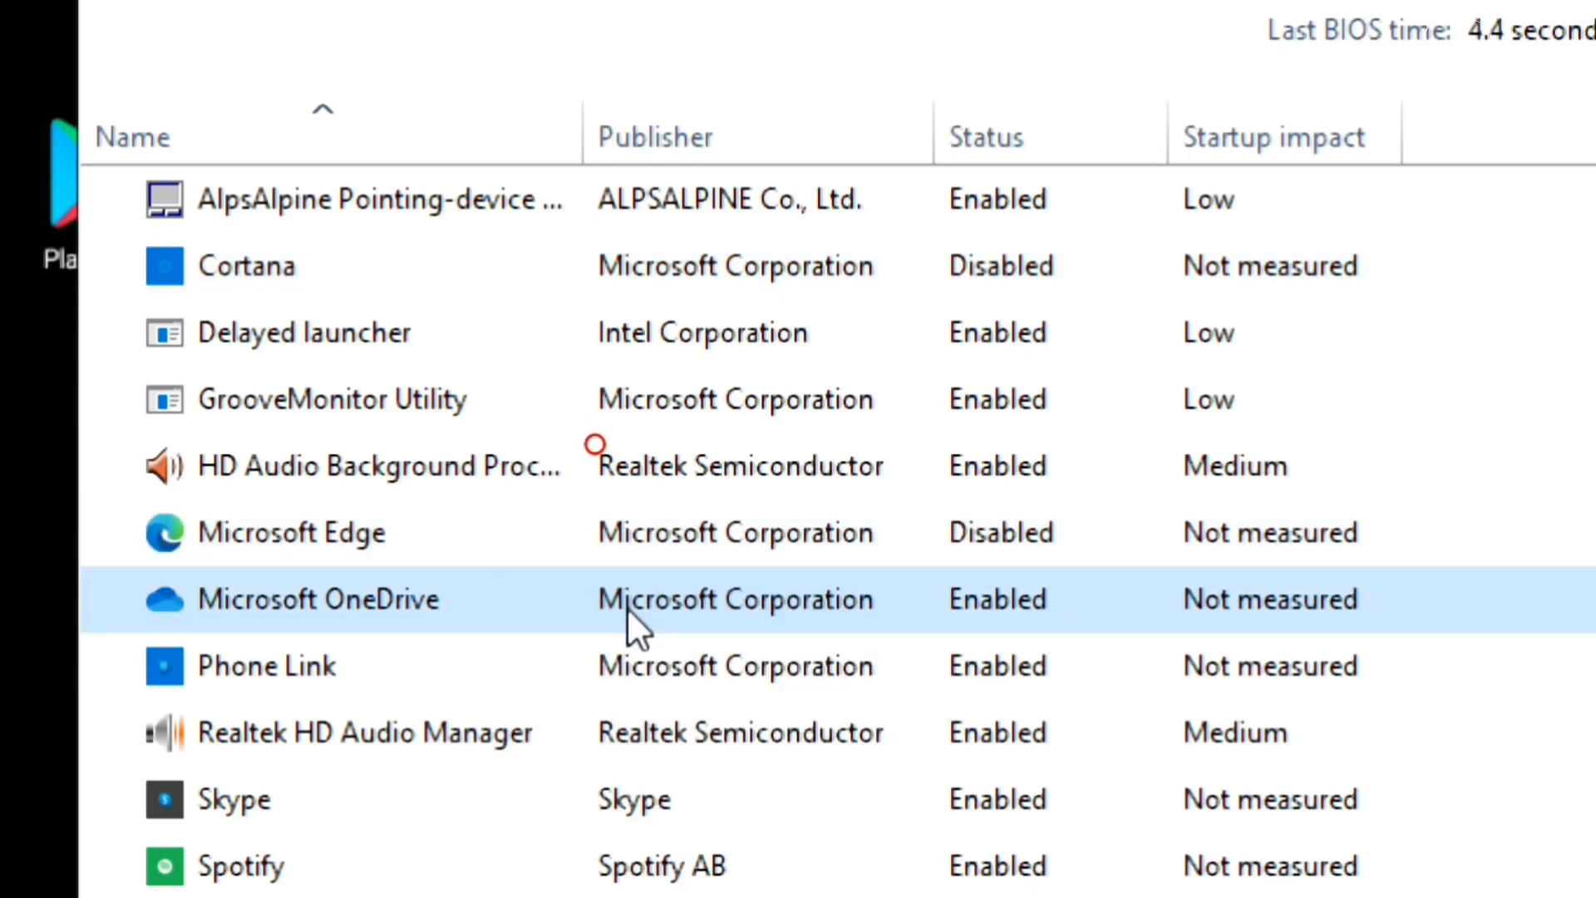
Step: Disable Phone Link, Skype and Spotify in the startup apps list
{"action": "right_click", "coordinate": [497, 659]}
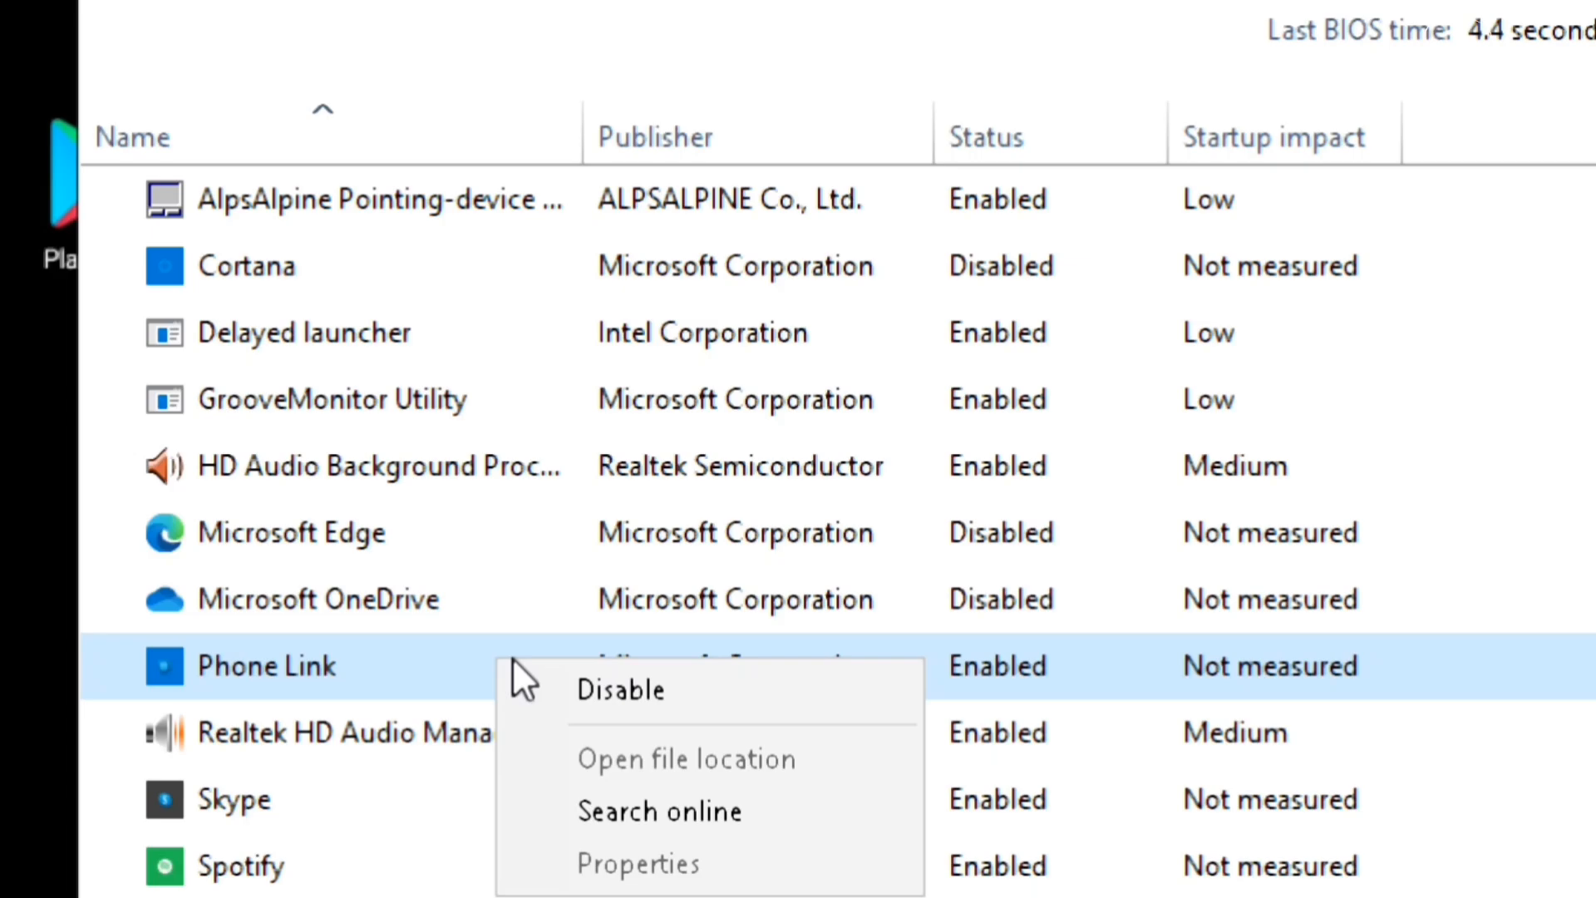
{"action": "left_click", "coordinate": [593, 688]}
{"action": "right_click", "coordinate": [828, 653]}
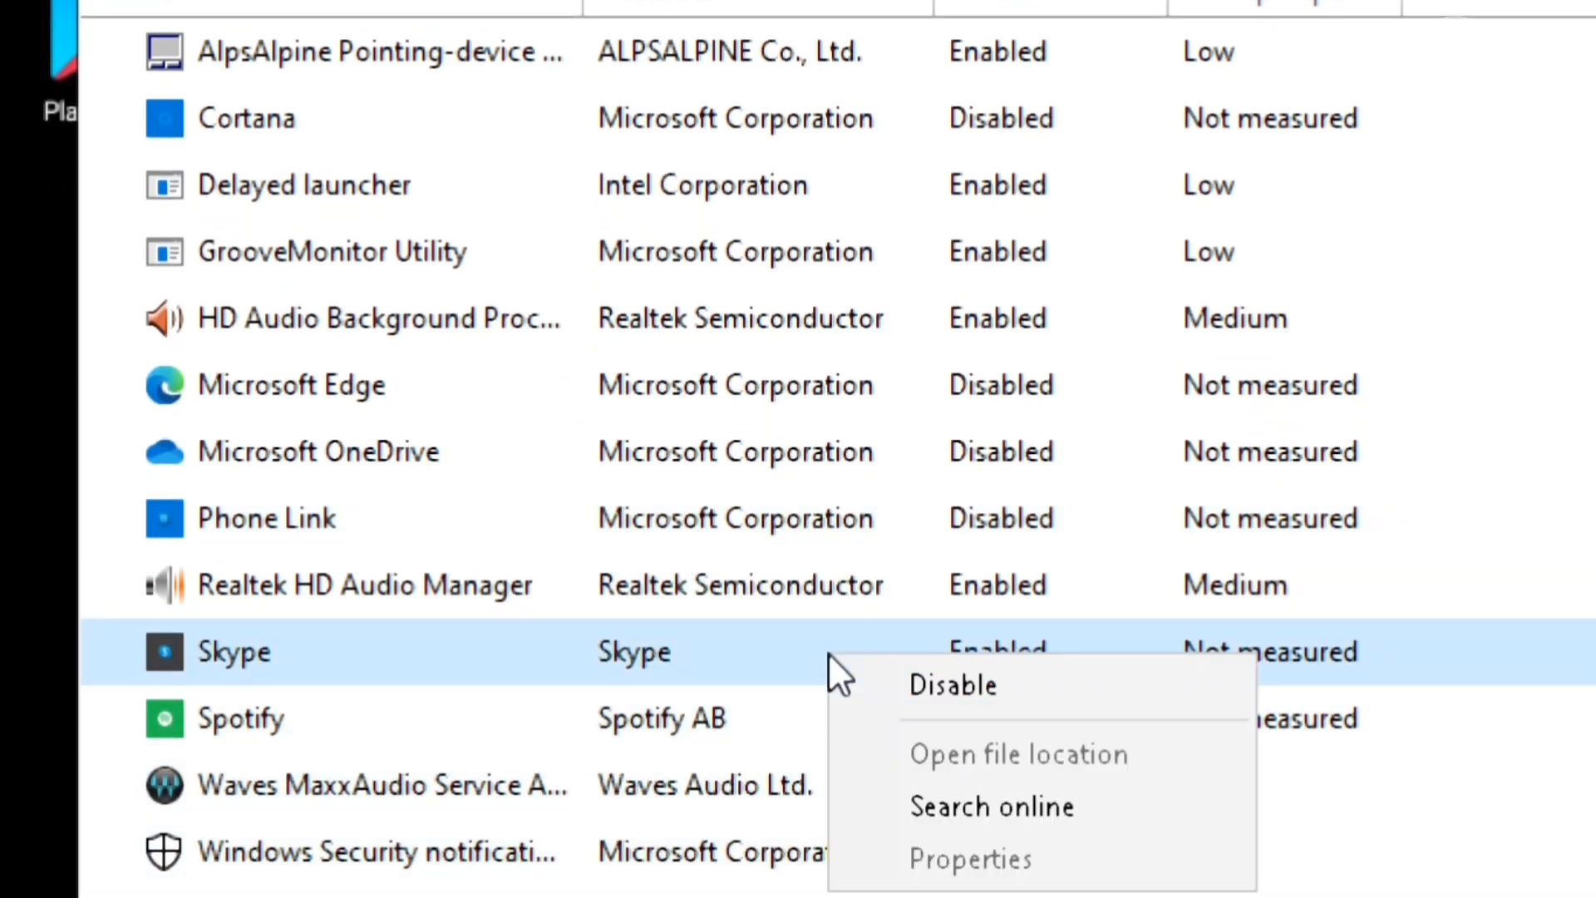
{"action": "left_click", "coordinate": [938, 683]}
{"action": "right_click", "coordinate": [760, 686]}
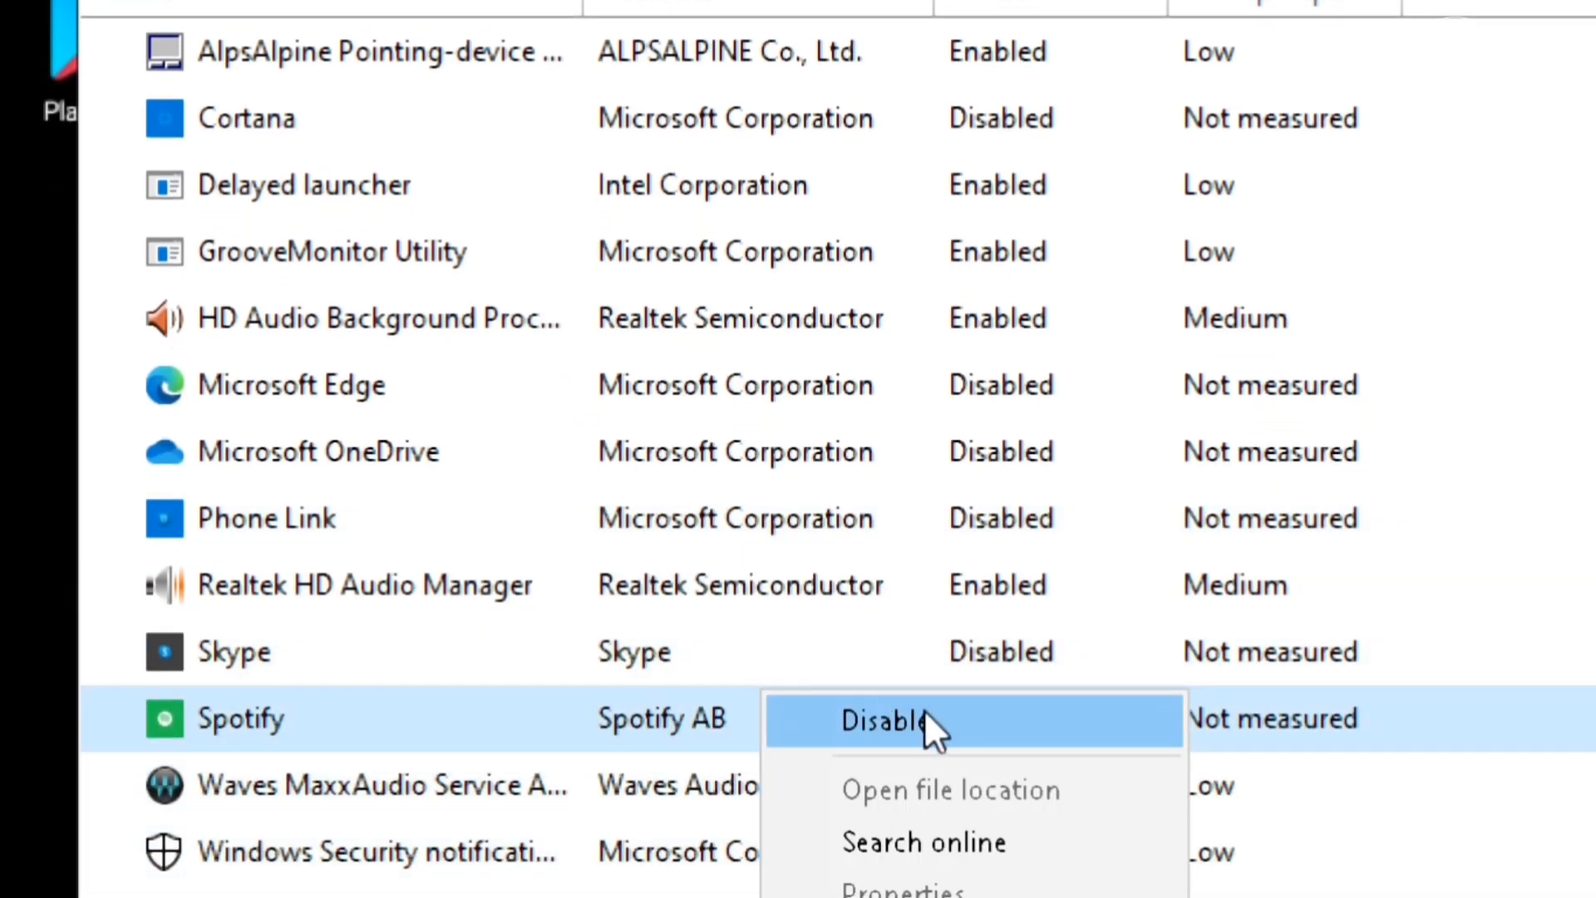
{"action": "left_click", "coordinate": [916, 715]}
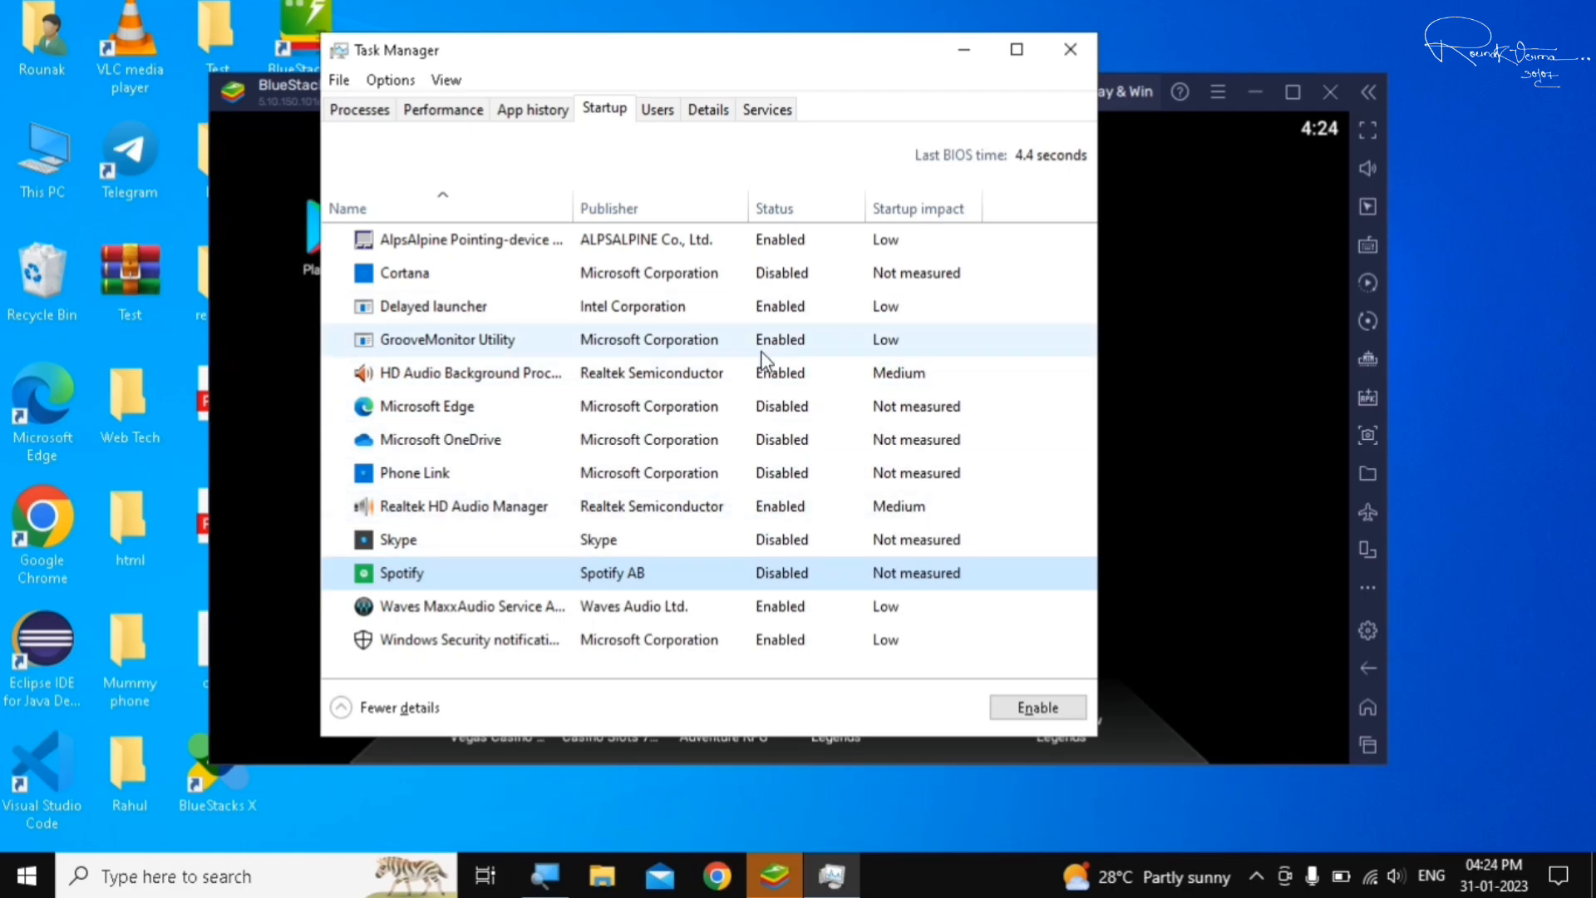
Step: Close Task Manager and exit BlueStacks, confirming the closure
{"action": "left_click", "coordinate": [1069, 51]}
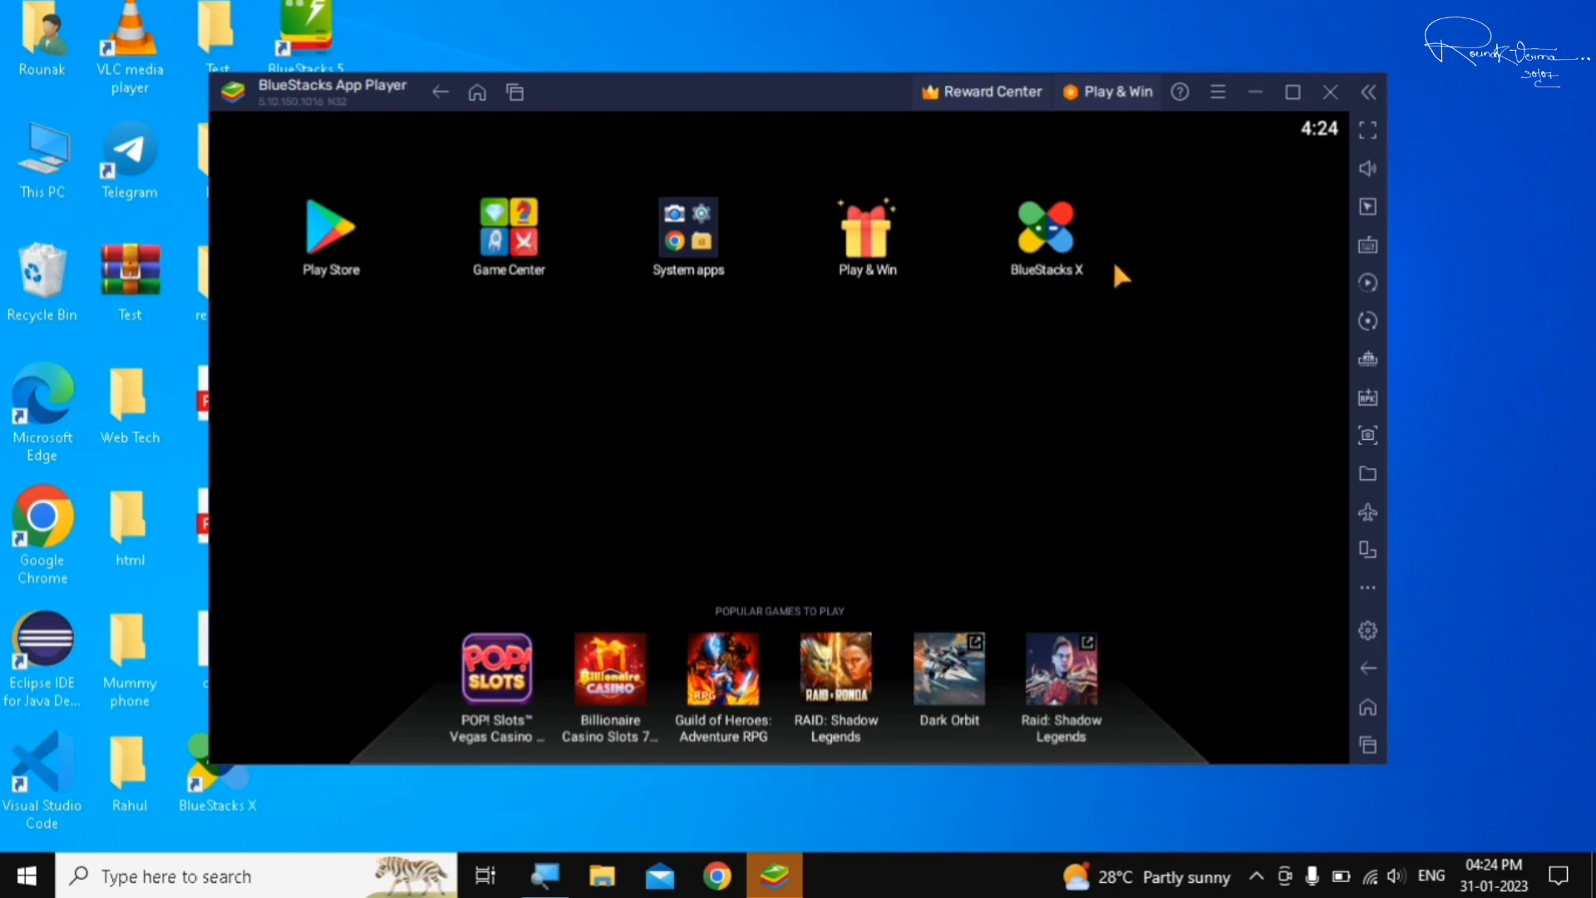
{"action": "left_click", "coordinate": [1328, 102]}
{"action": "left_click", "coordinate": [919, 459]}
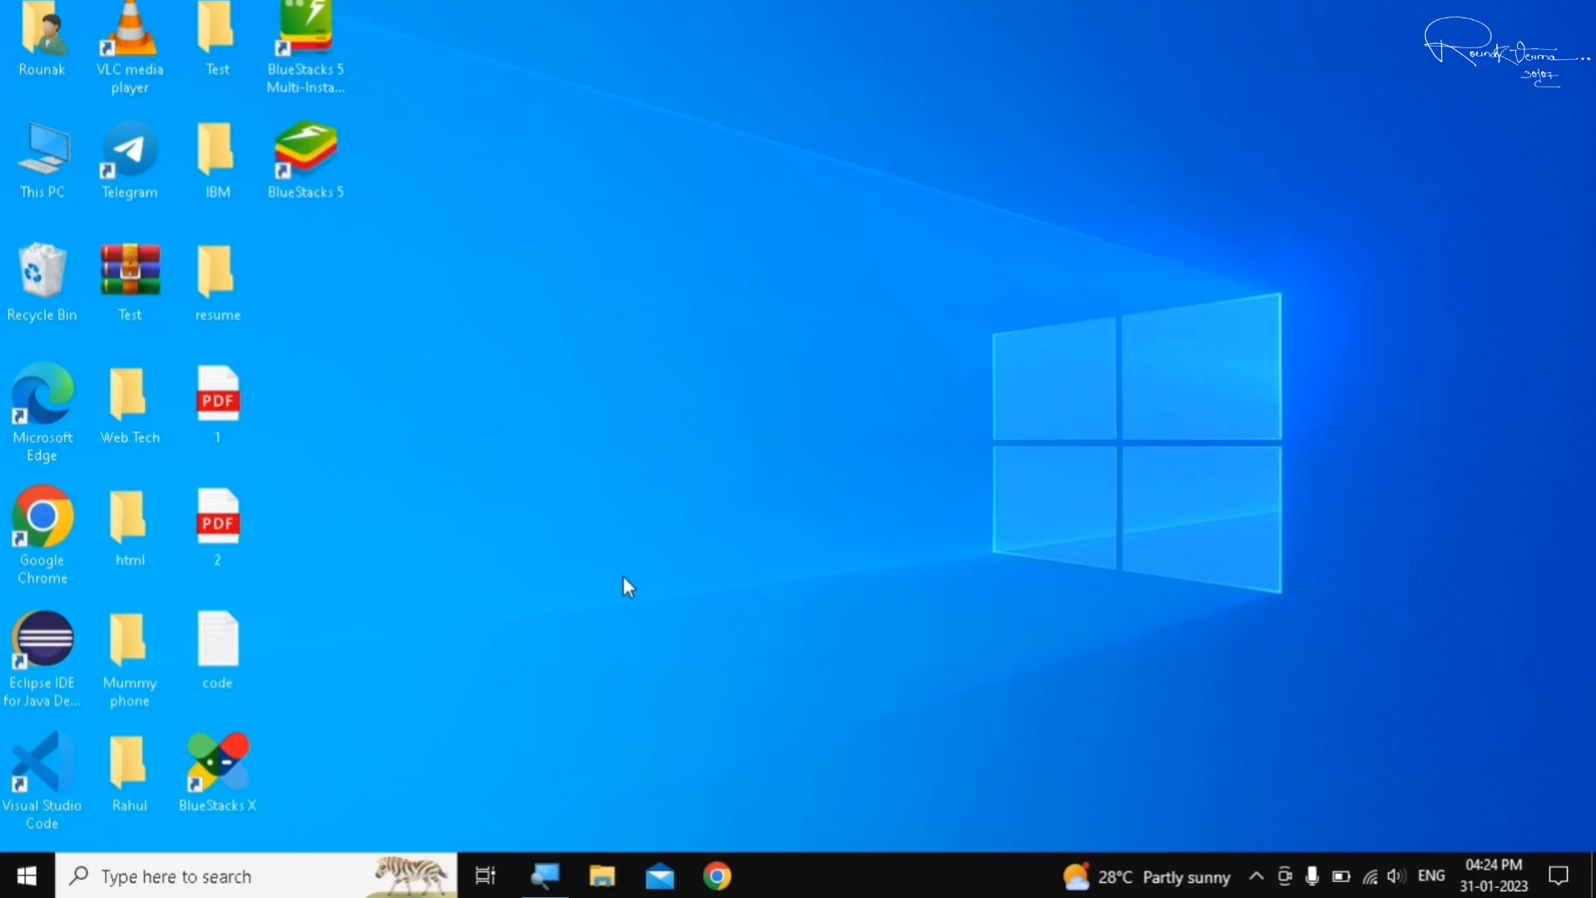
Step: Open Programs and Features by running appwiz.cpl from the Windows Run dialog
{"action": "key", "text": "super+r"}
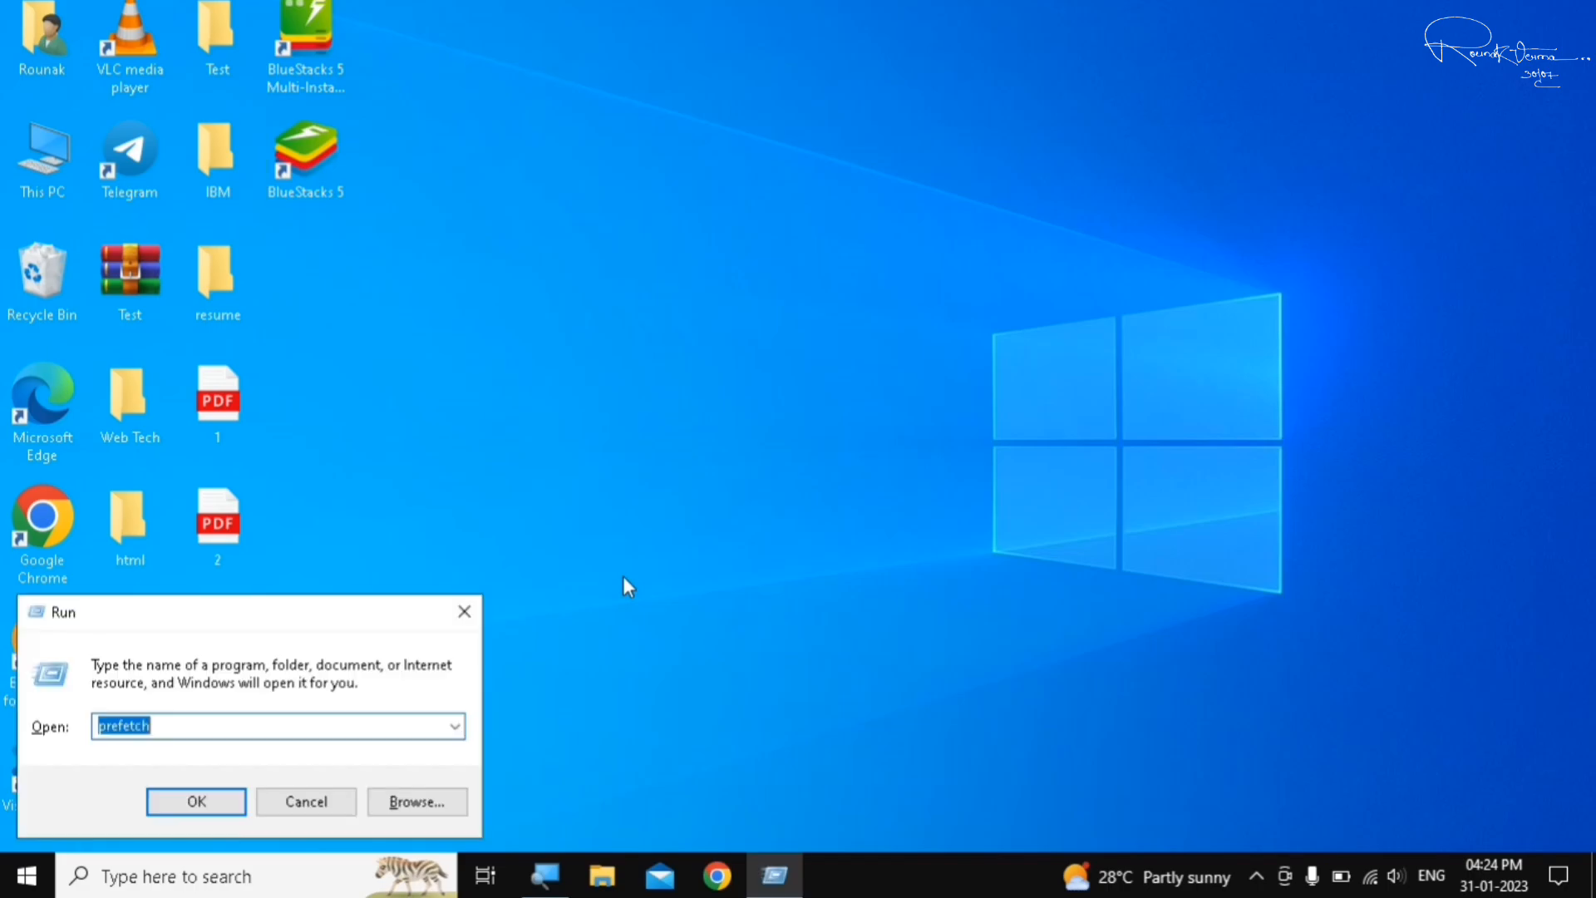
{"action": "left_click_drag", "start_coordinate": [280, 620], "coordinate": [795, 313]}
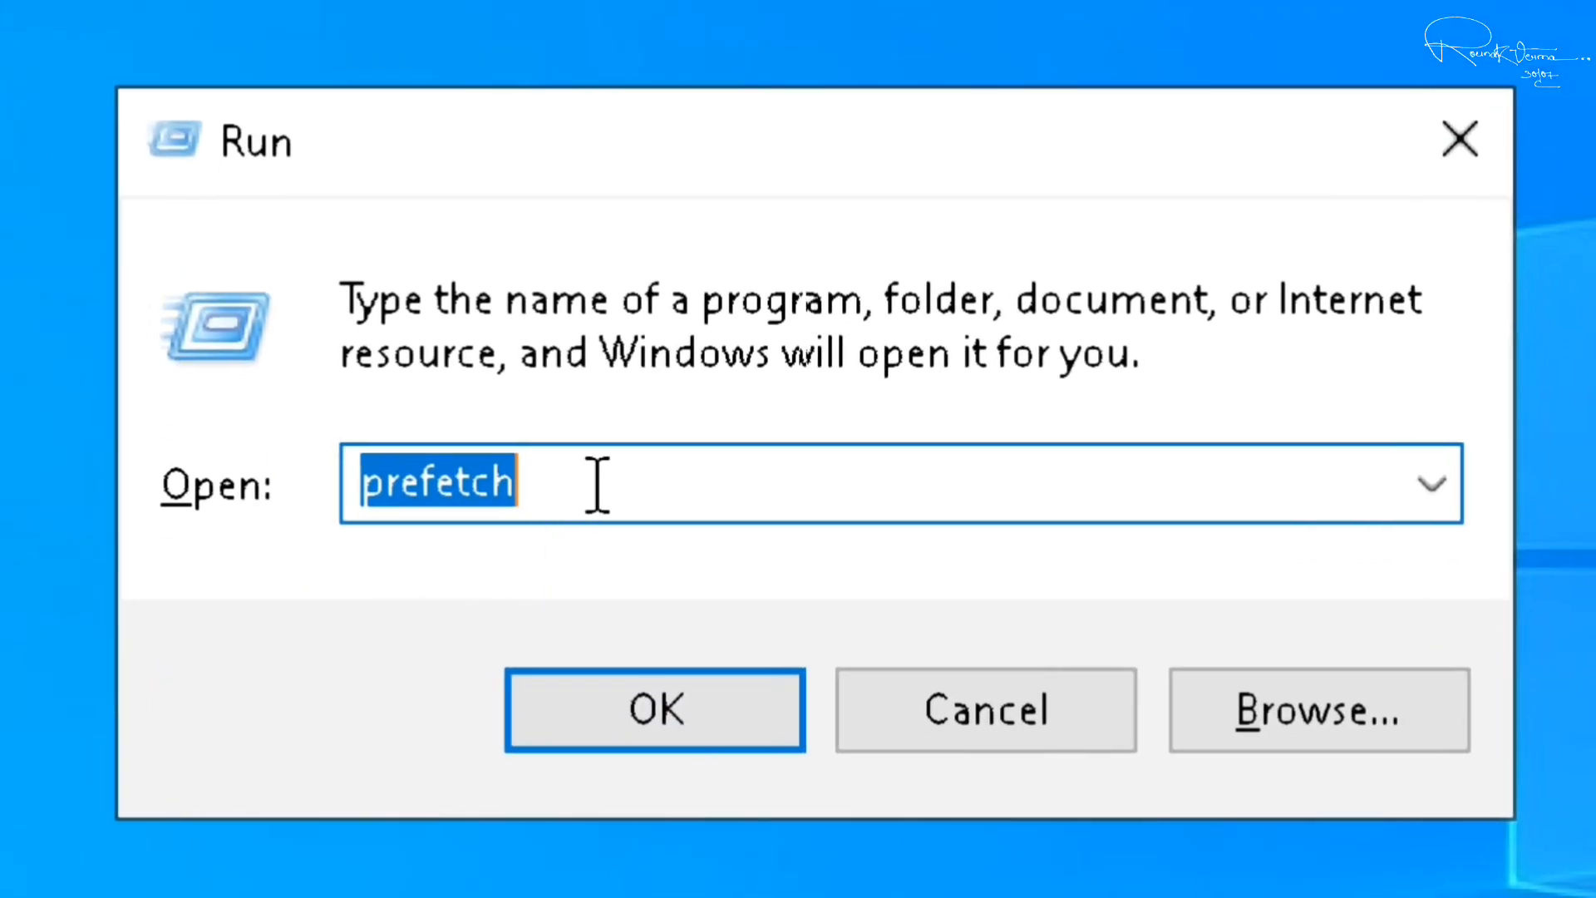
{"action": "left_click", "coordinate": [510, 579]}
{"action": "key", "text": "BackSpace"}
{"action": "key", "text": "BackSpace"}
{"action": "key", "text": "BackSpace"}
{"action": "key", "text": "BackSpace"}
{"action": "key", "text": "BackSpace"}
{"action": "key", "text": "BackSpace"}
{"action": "key", "text": "BackSpace"}
{"action": "key", "text": "BackSpace"}
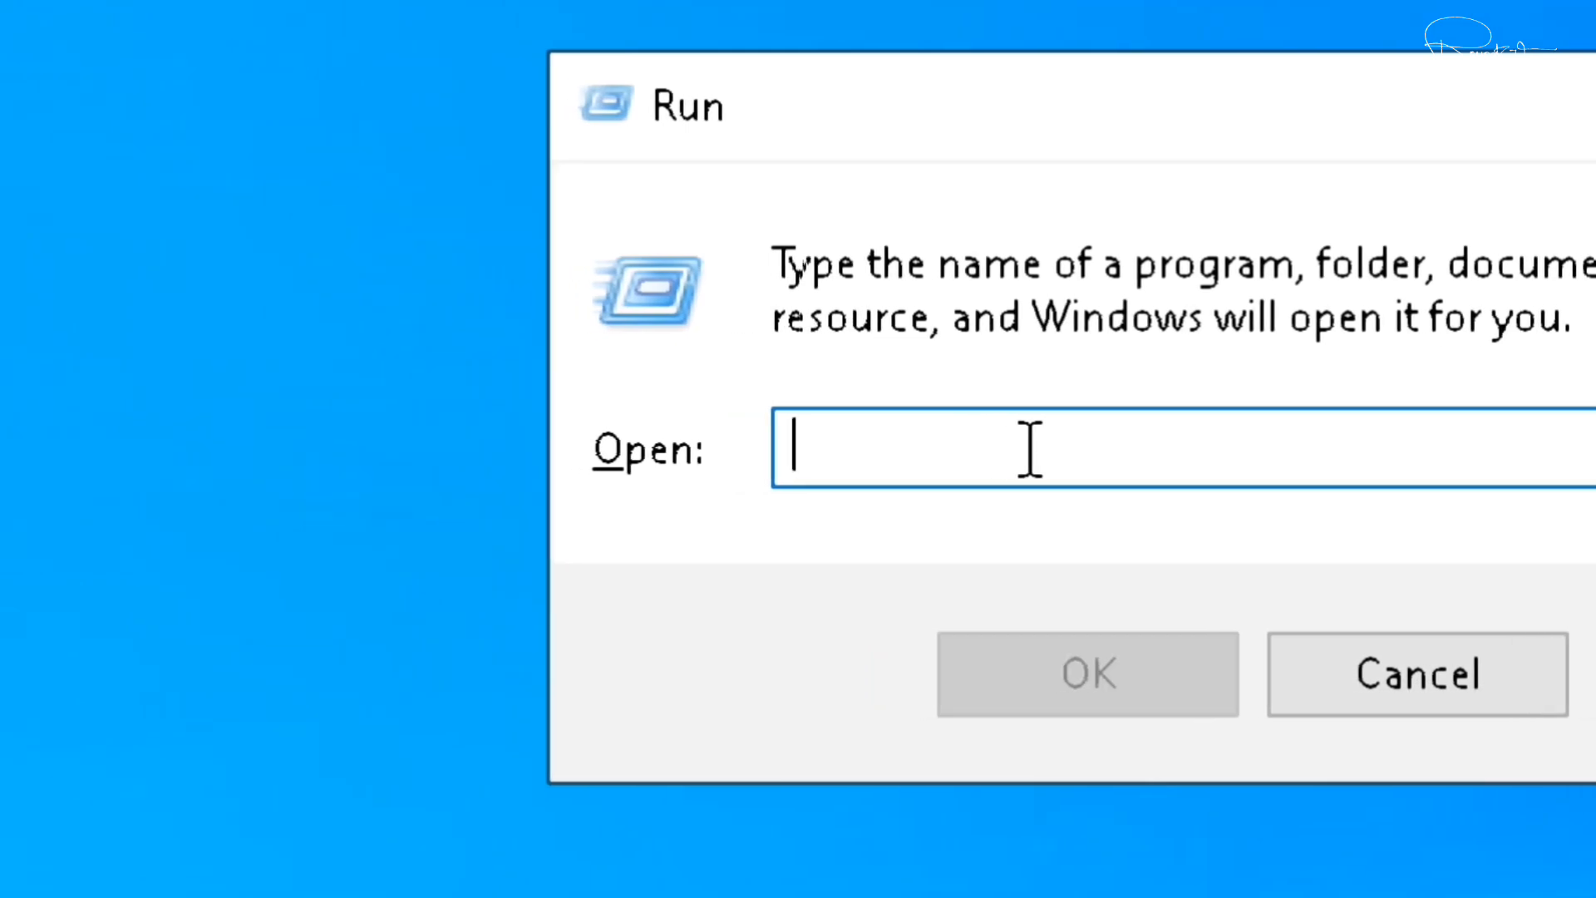
{"action": "type", "text": "appwix"}
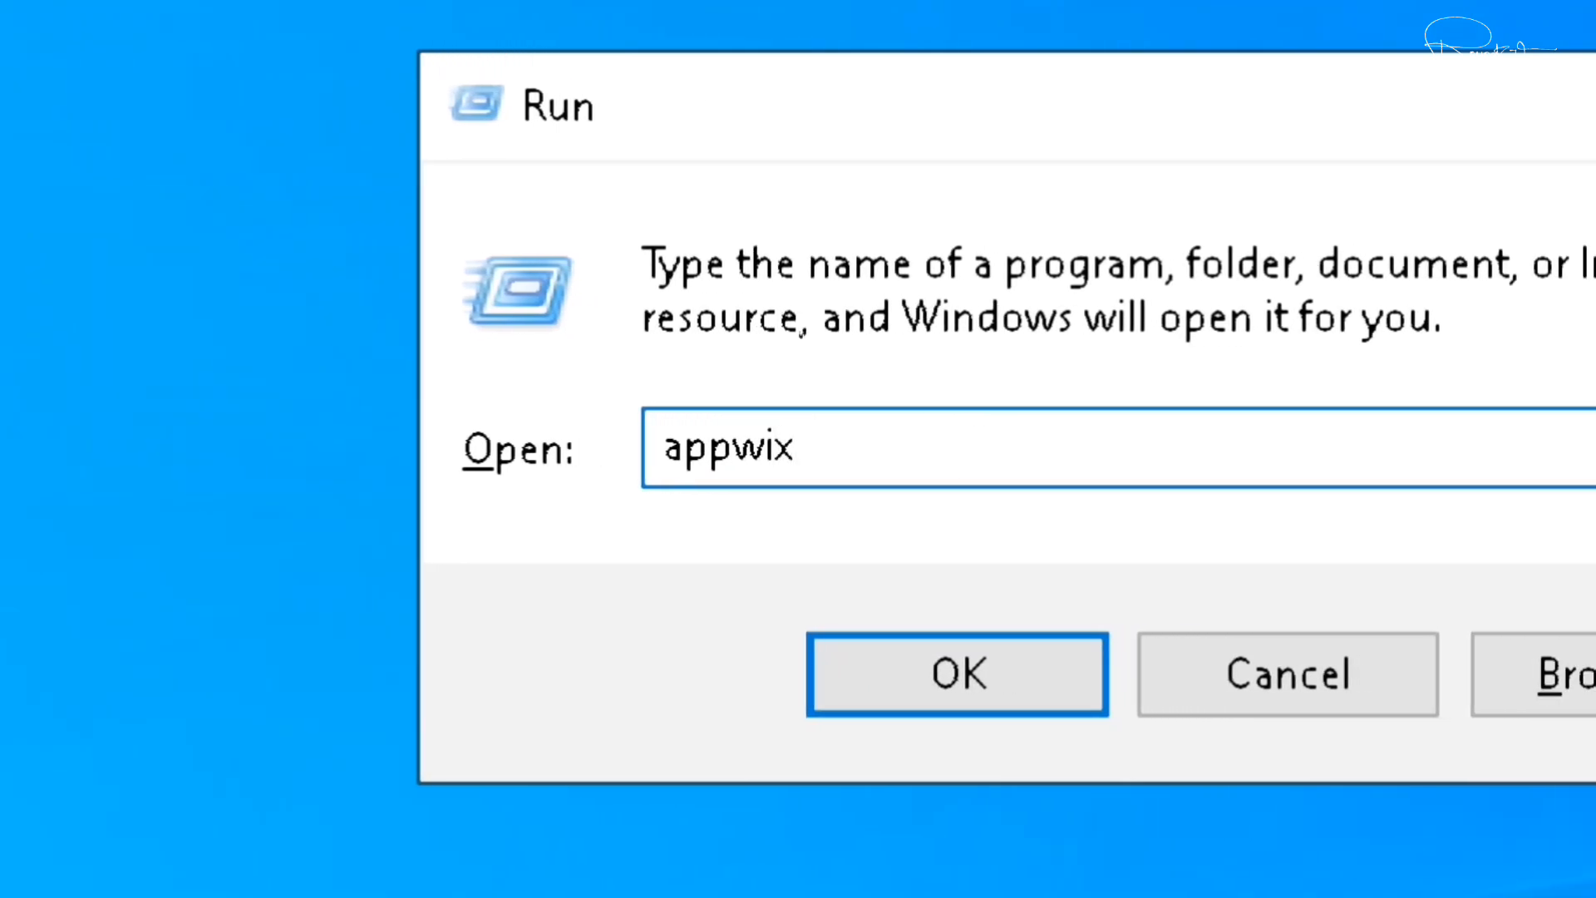
{"action": "key", "text": "BackSpace"}
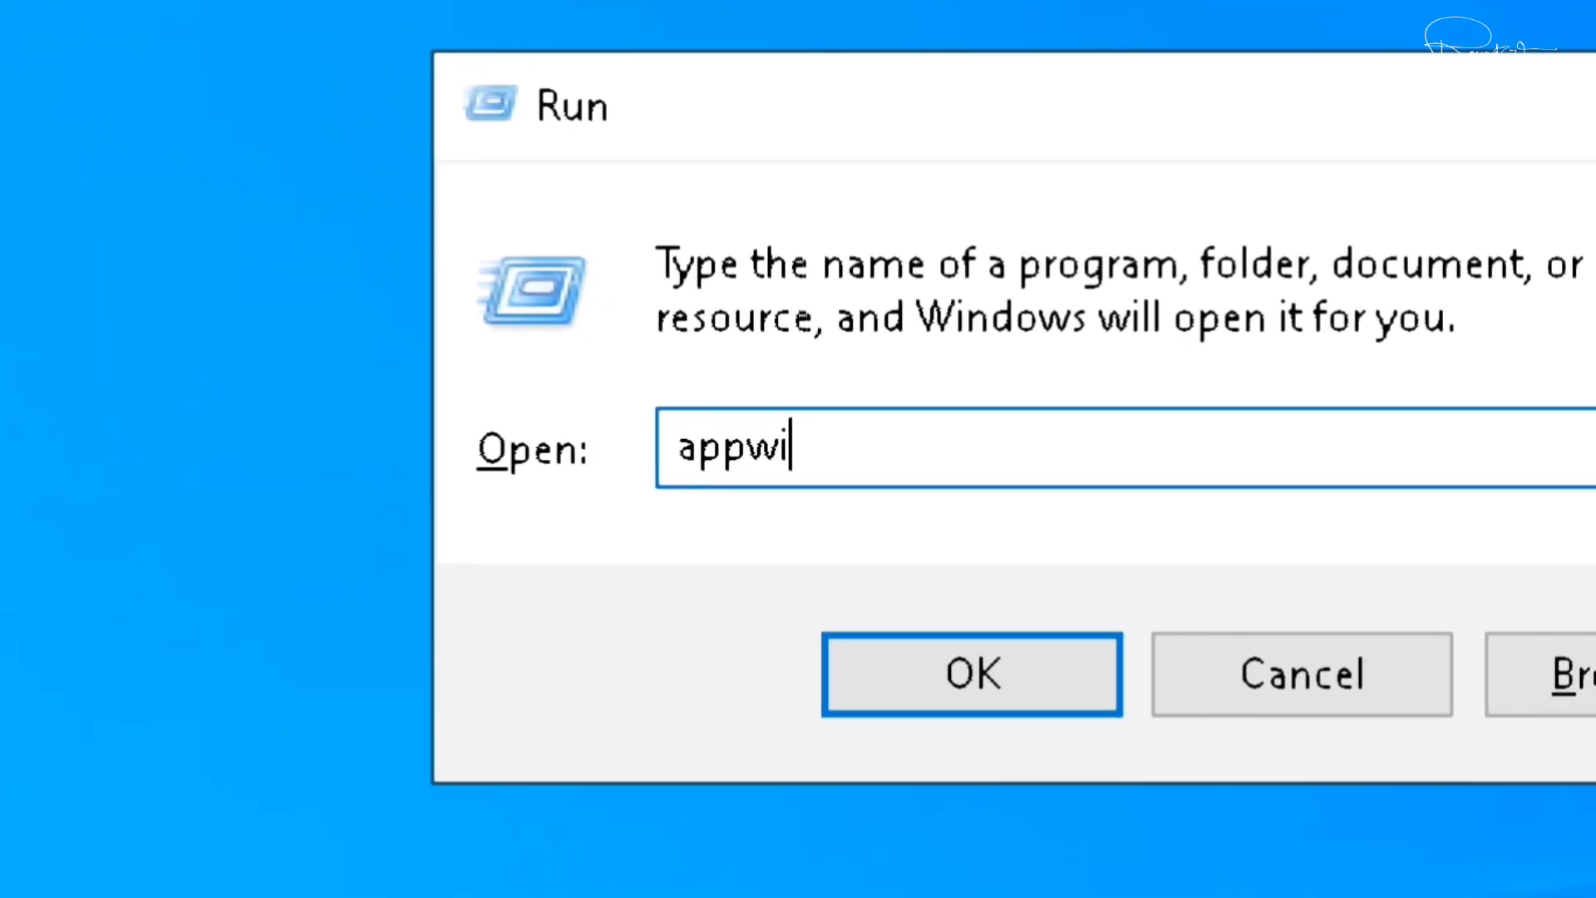
{"action": "type", "text": "z.cpl"}
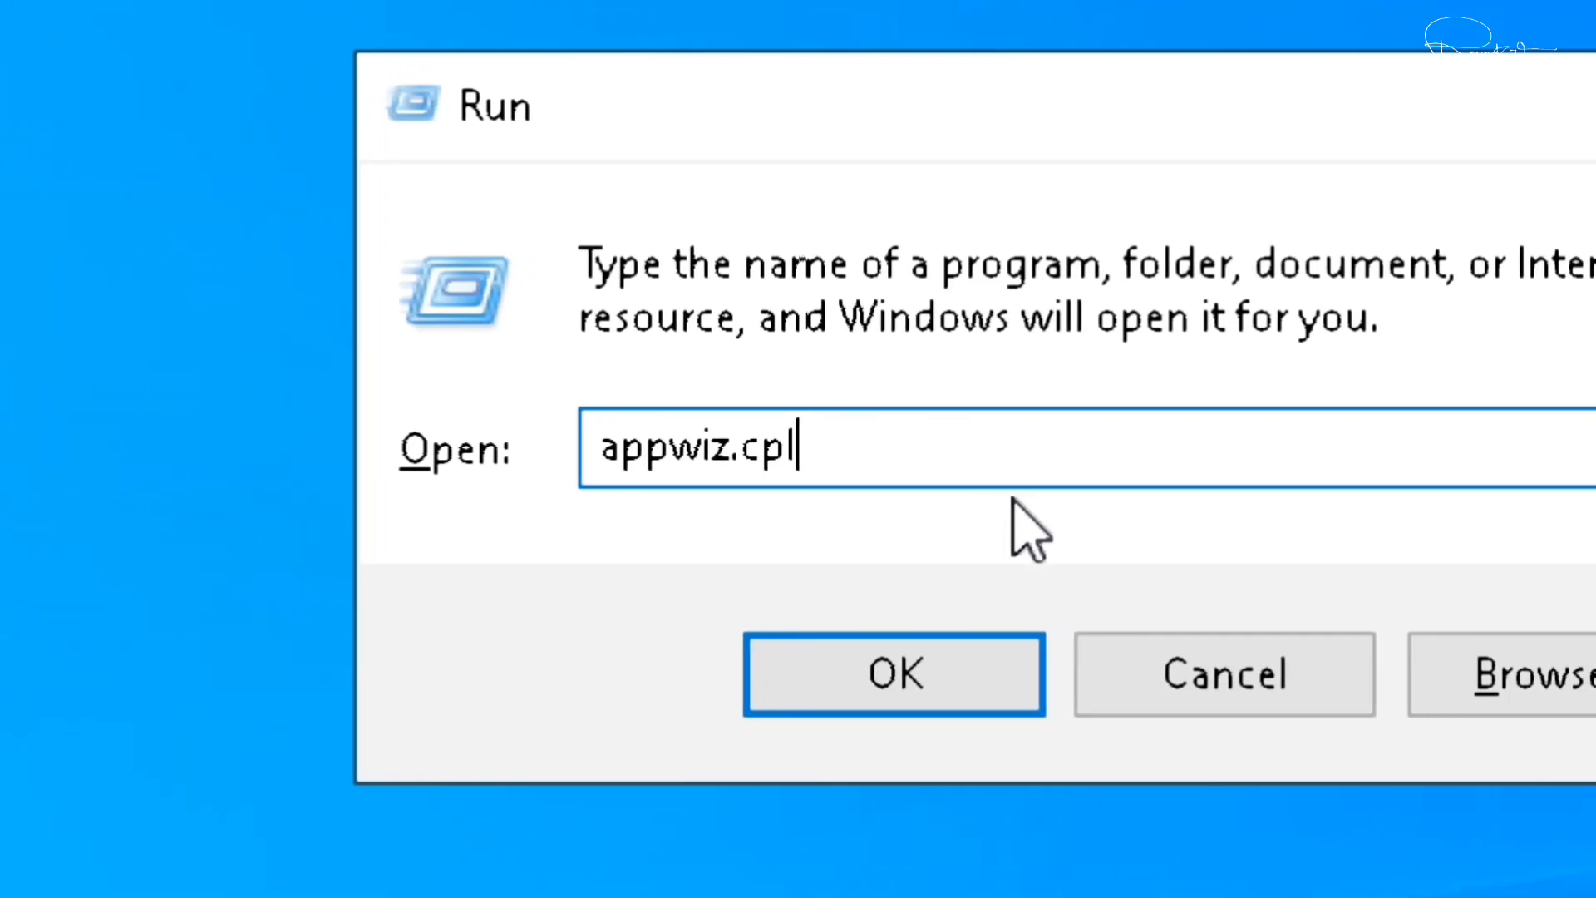
{"action": "left_click", "coordinate": [915, 705]}
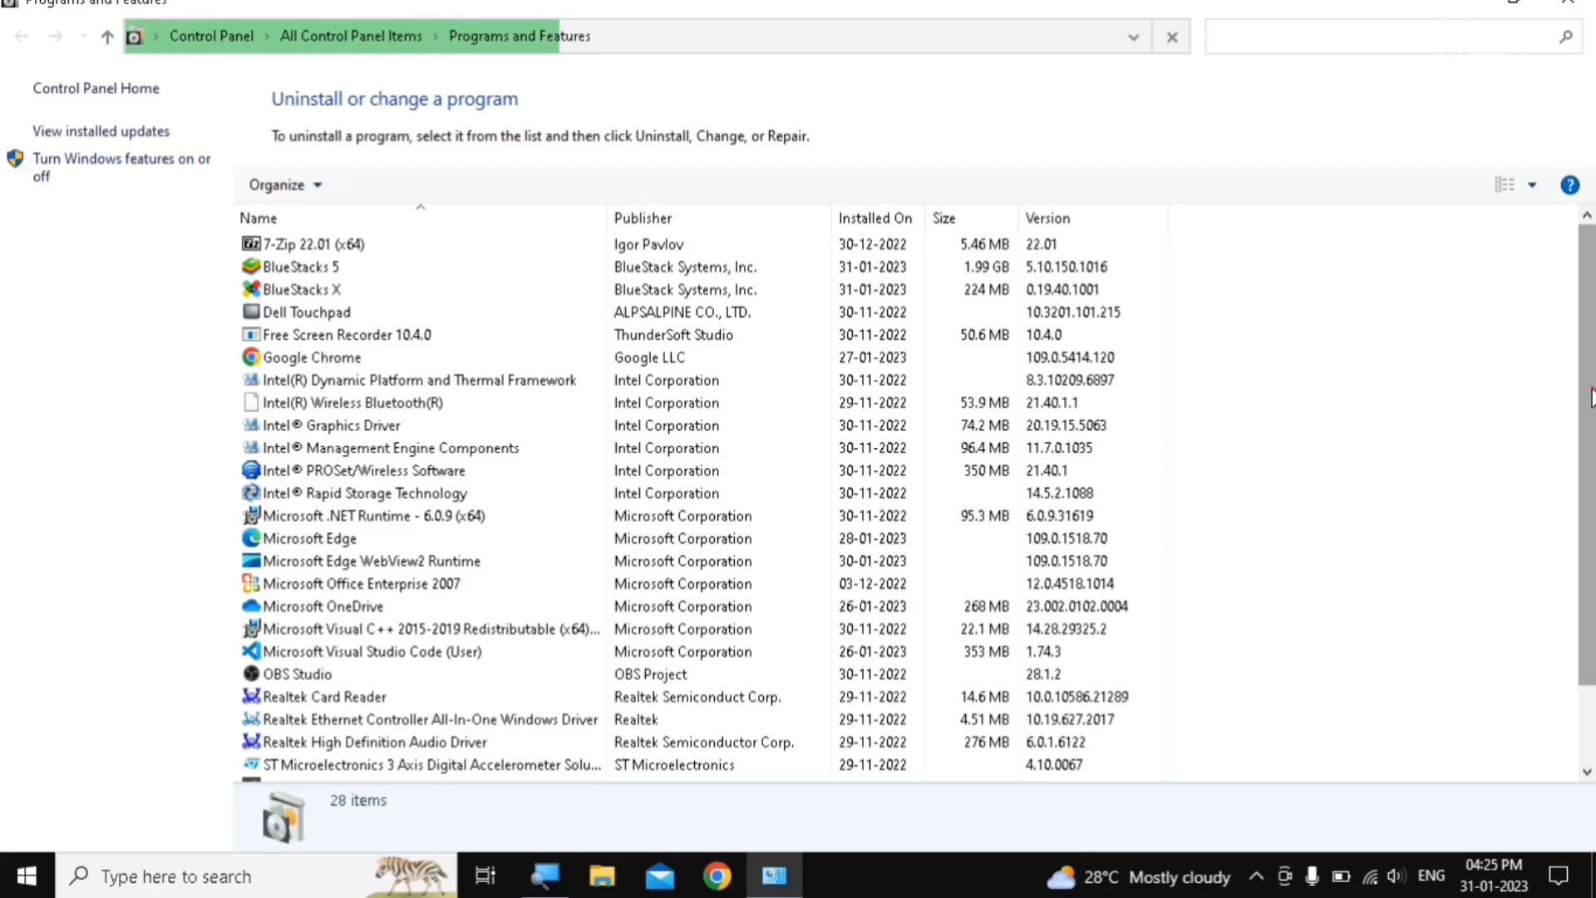
Step: Look through the installed programs and bring up the uninstall option for Sublime Text
{"action": "left_click_drag", "start_coordinate": [1592, 397], "coordinate": [1588, 502]}
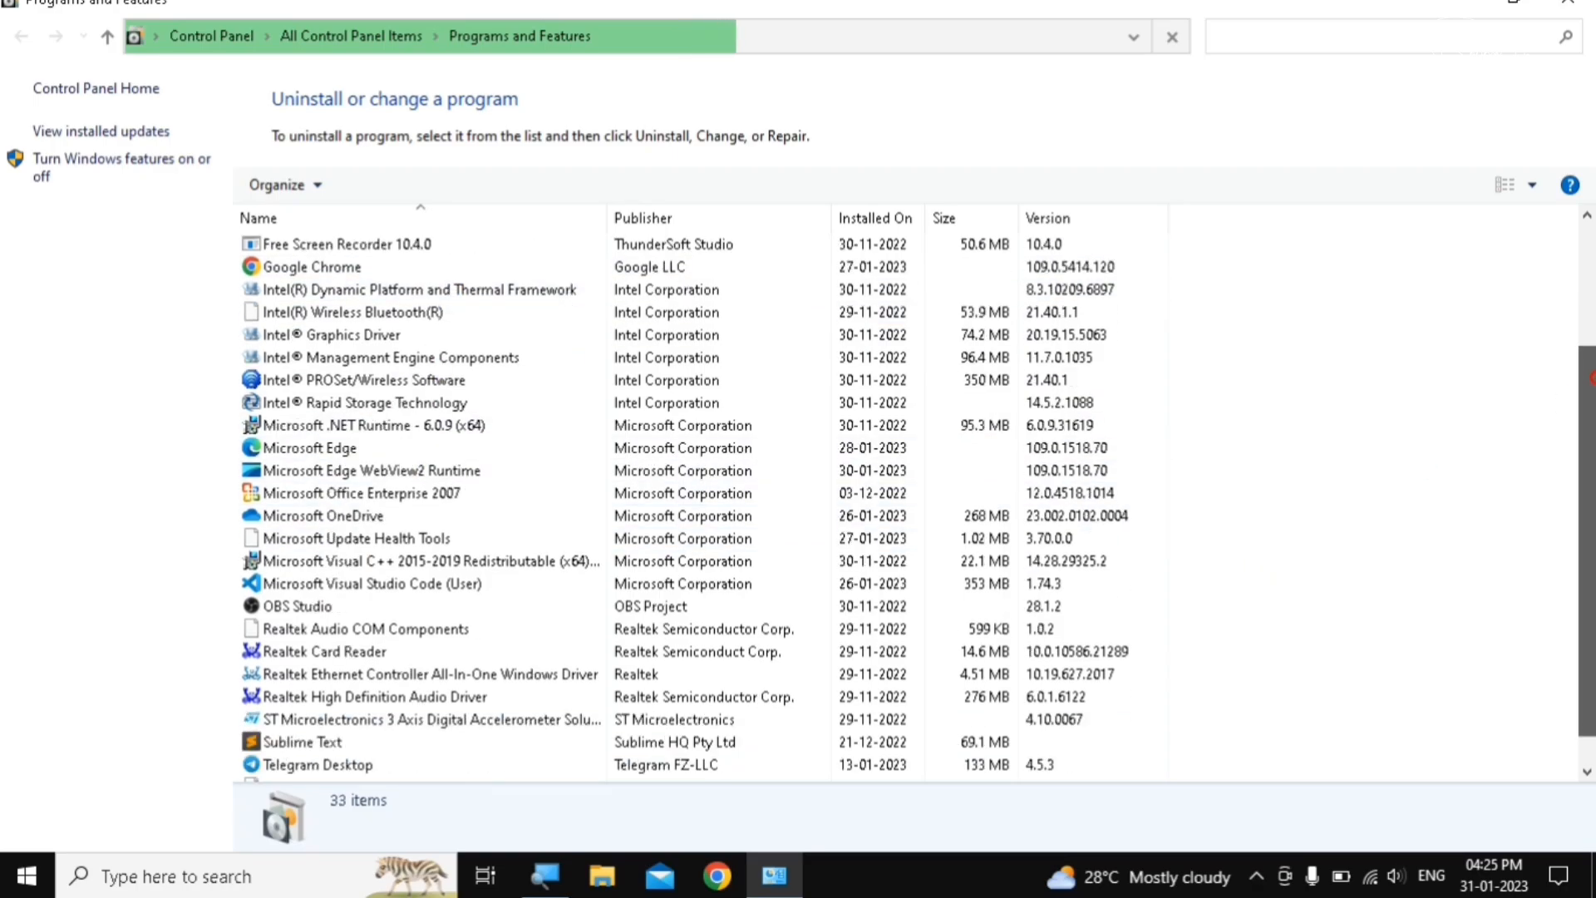
{"action": "scroll", "coordinate": [864, 798], "scroll_direction": "down", "scroll_amount": 1}
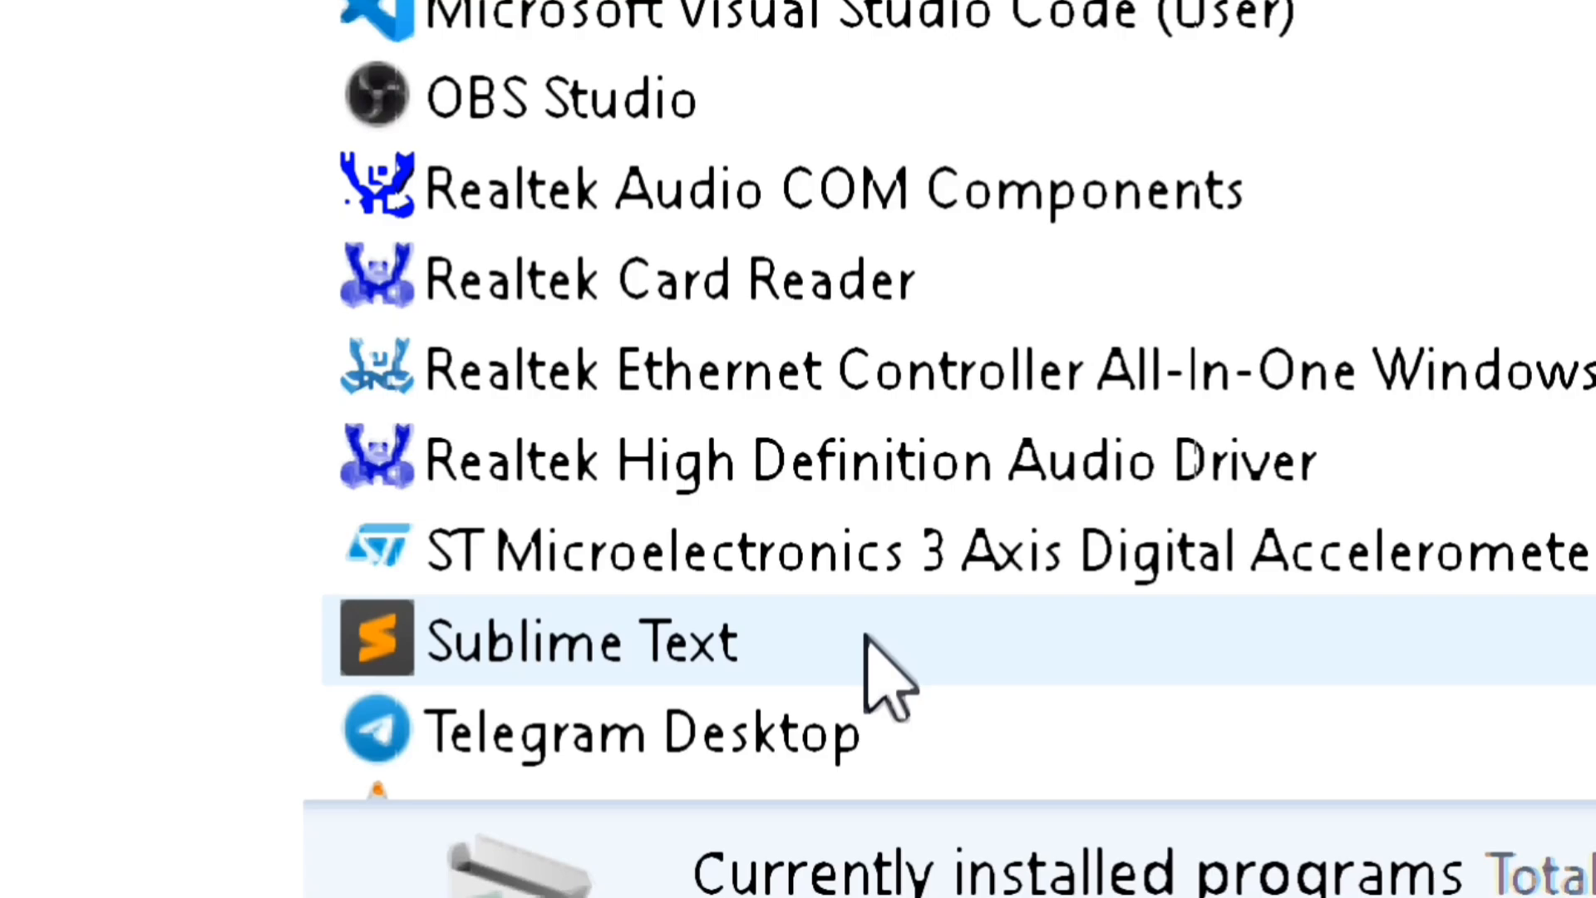
{"action": "right_click", "coordinate": [869, 632]}
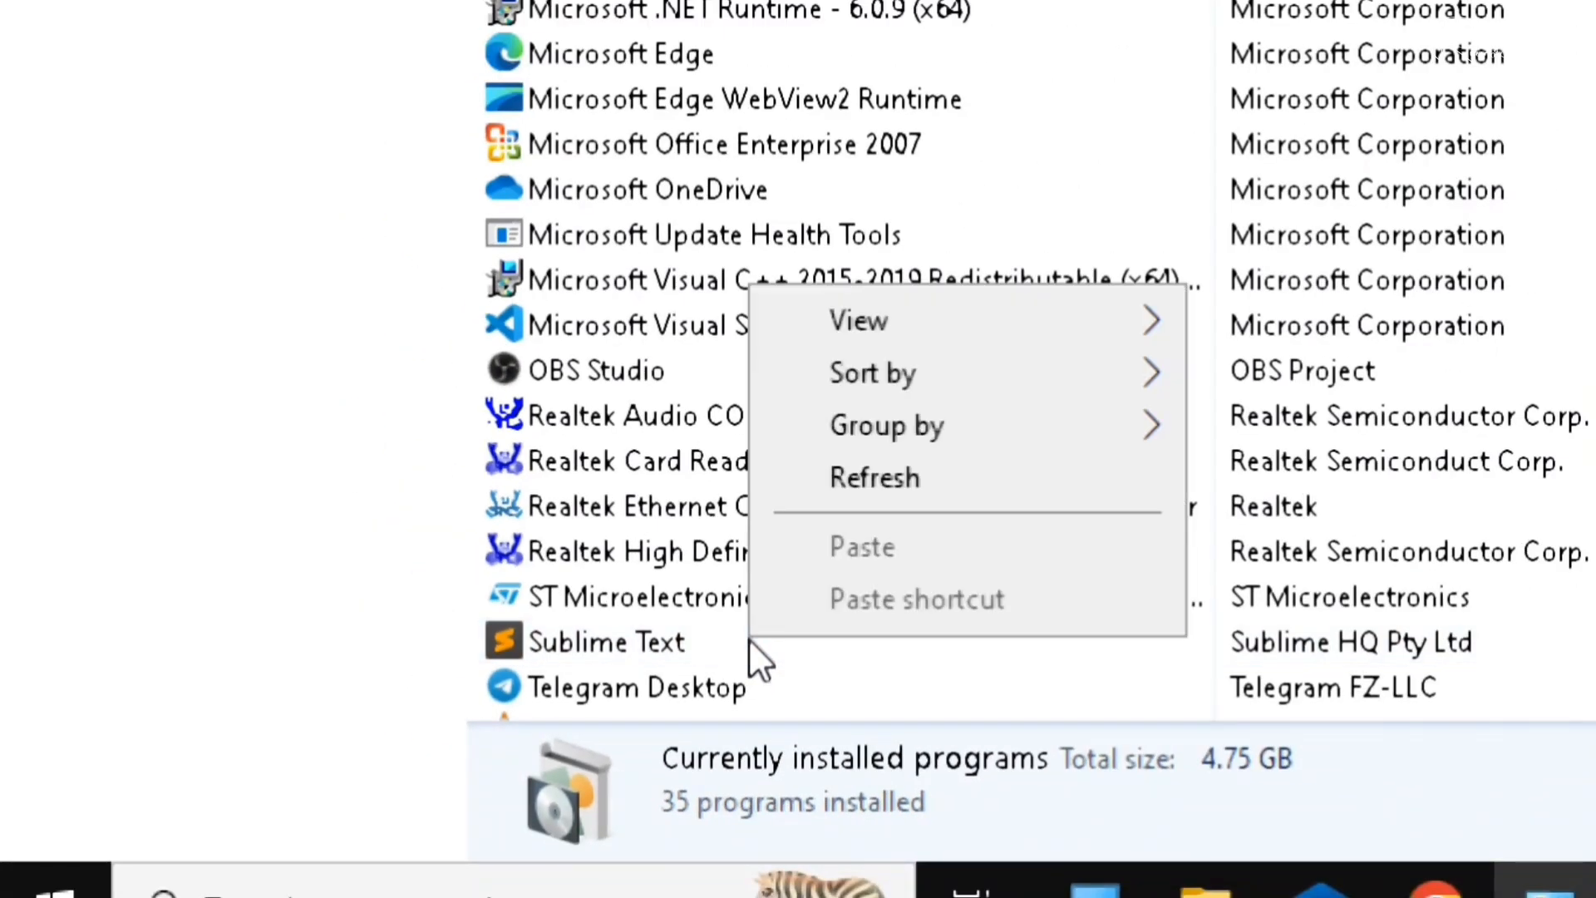
{"action": "left_click", "coordinate": [696, 637]}
{"action": "right_click", "coordinate": [691, 638]}
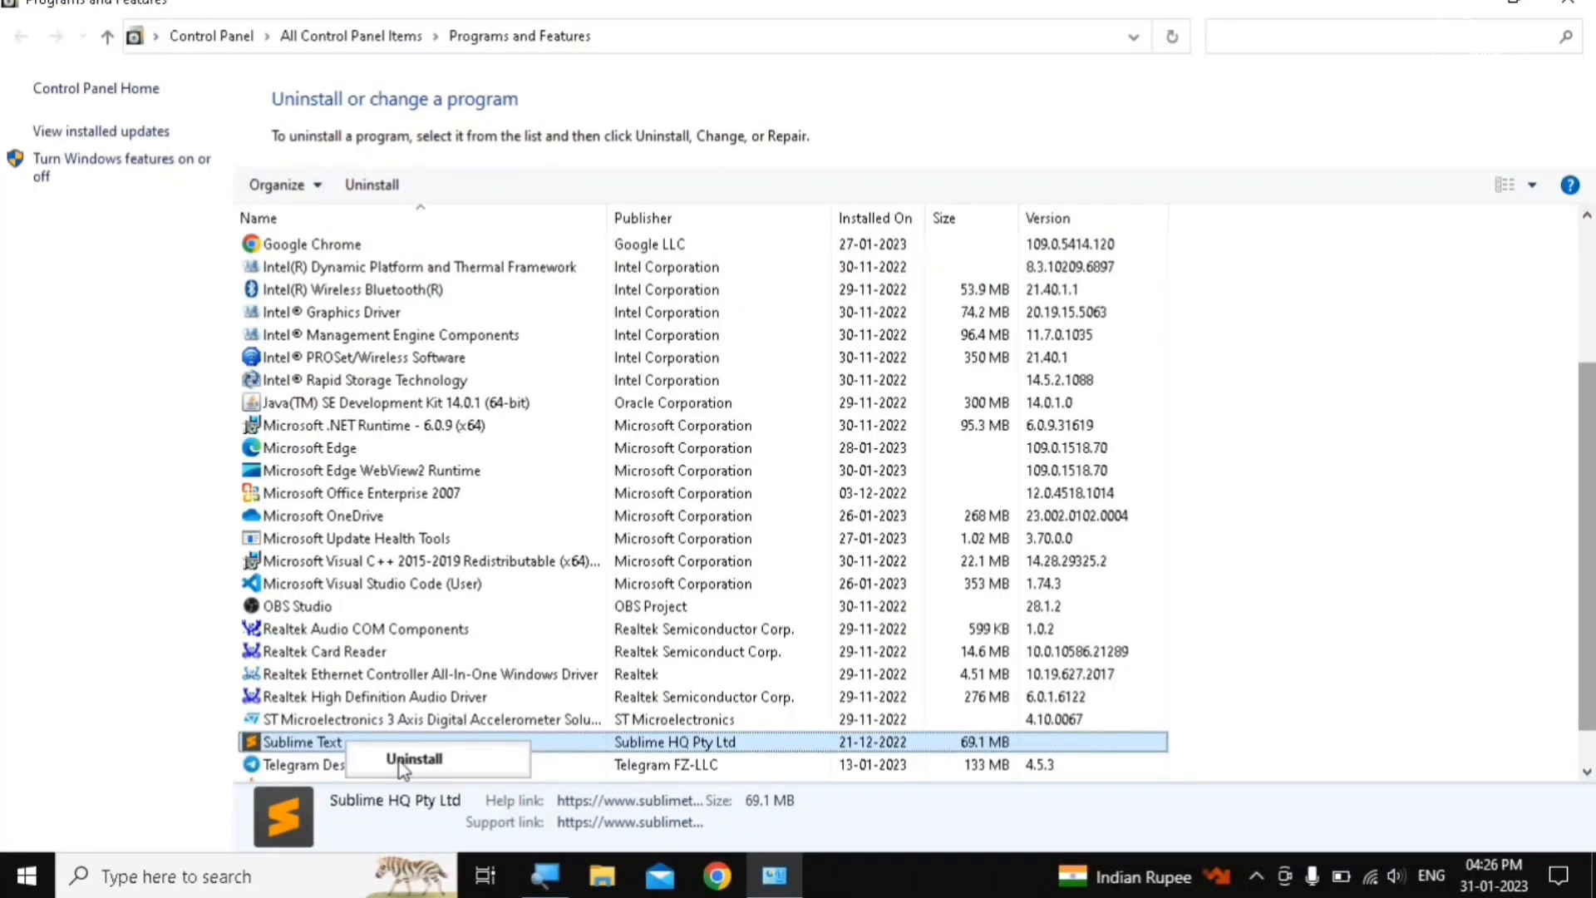
{"action": "left_click", "coordinate": [404, 760]}
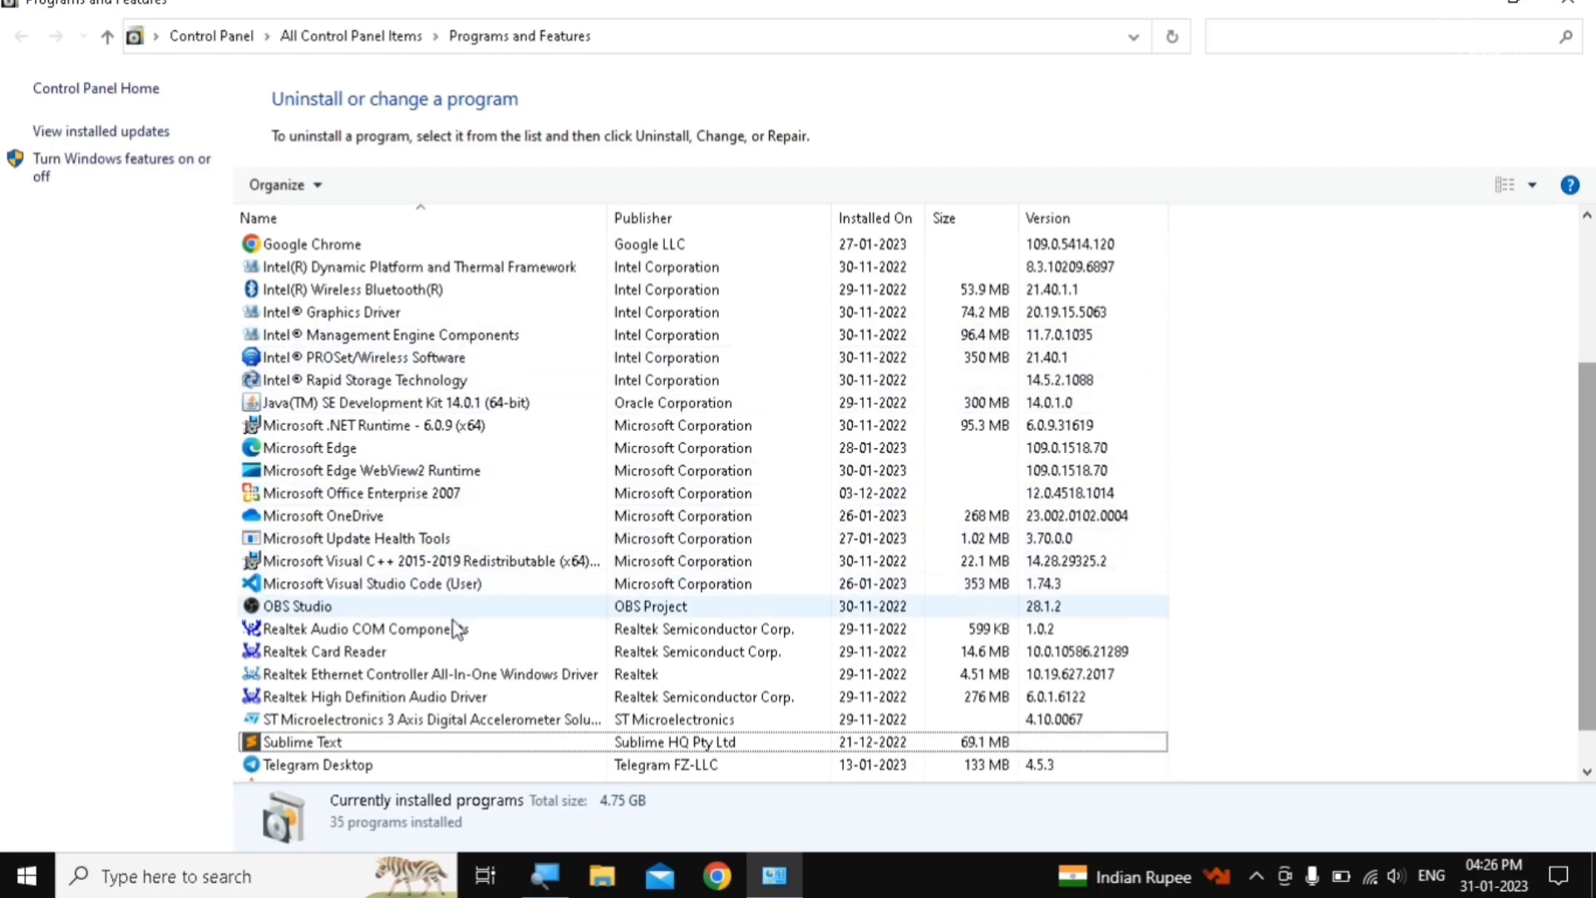
Step: Bring up the uninstall option for VLC media player, dismiss it and close Programs and Features
{"action": "scroll", "coordinate": [456, 640], "scroll_direction": "down", "scroll_amount": 1}
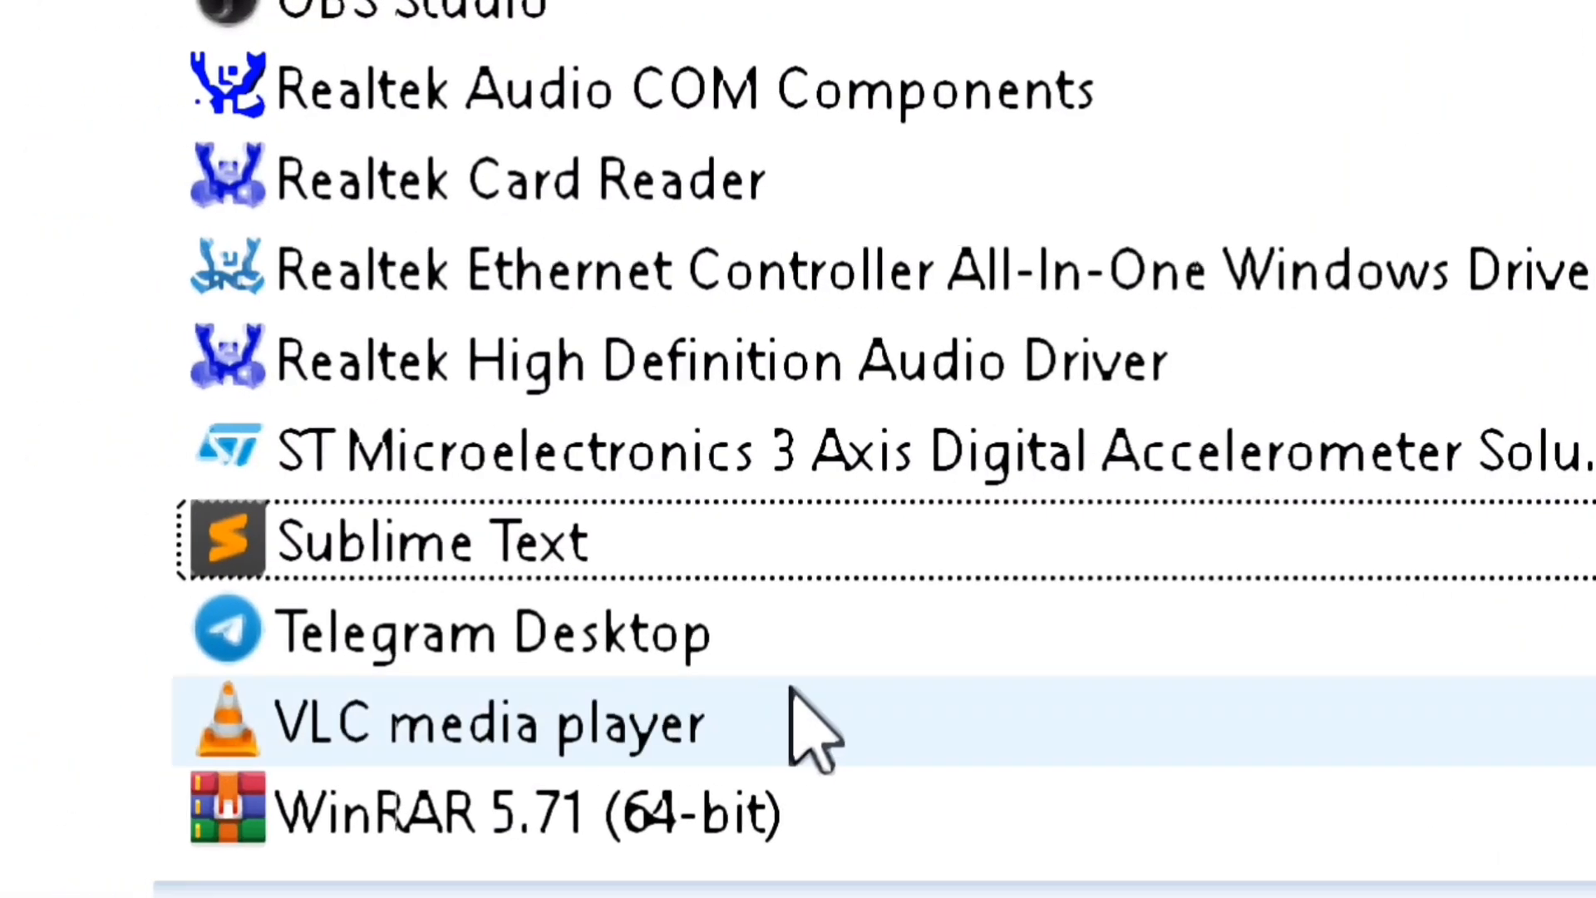
{"action": "right_click", "coordinate": [541, 723]}
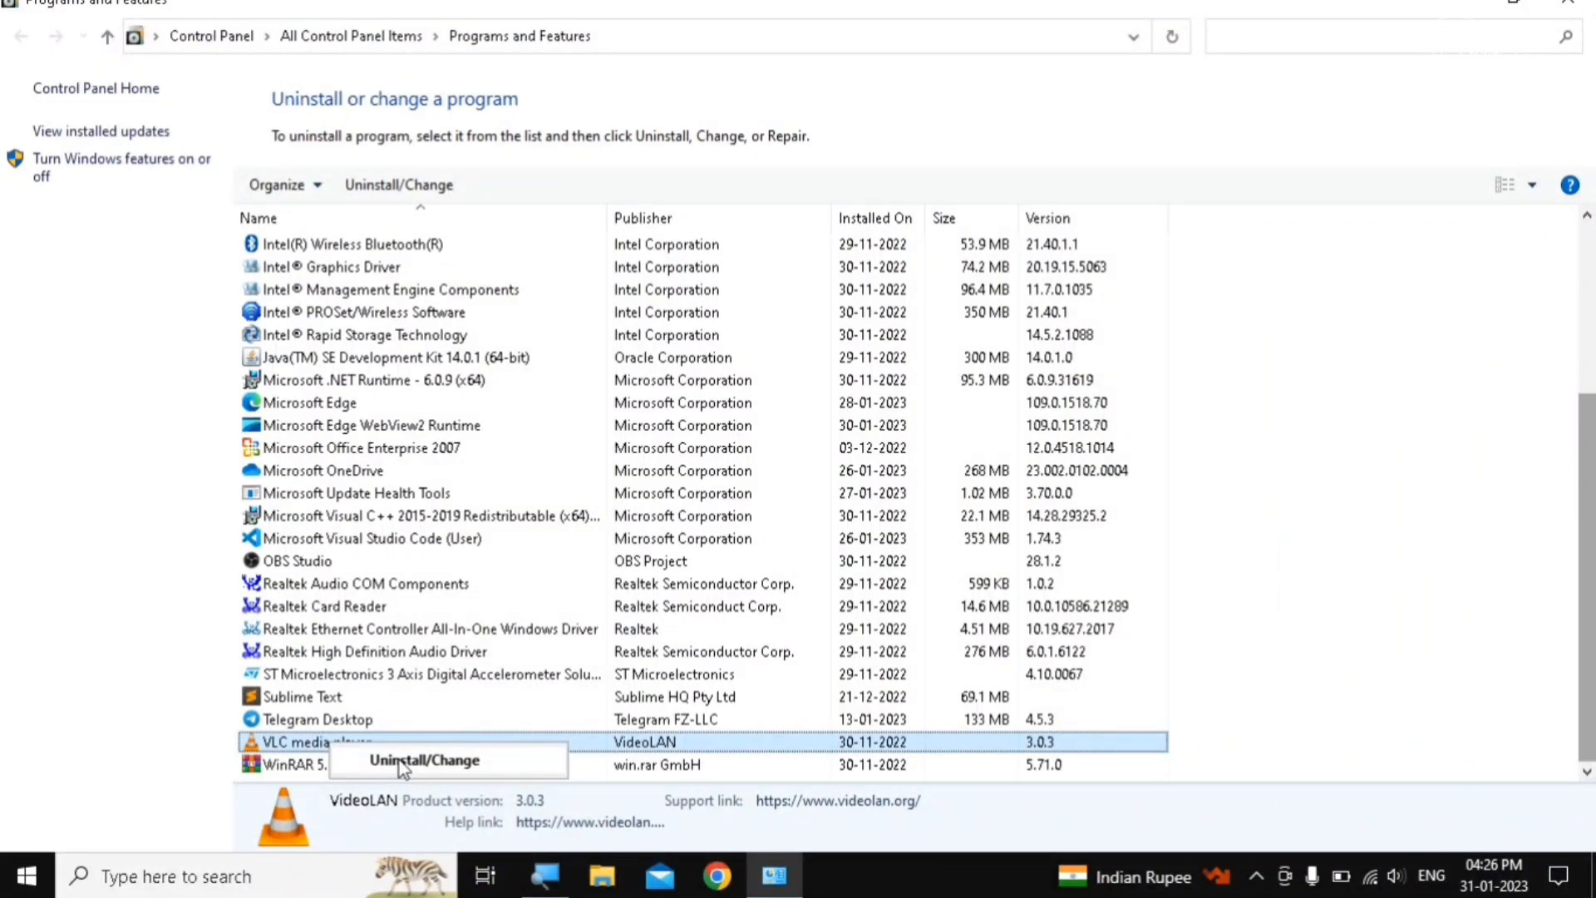
{"action": "left_click", "coordinate": [827, 802]}
{"action": "left_click", "coordinate": [1422, 486]}
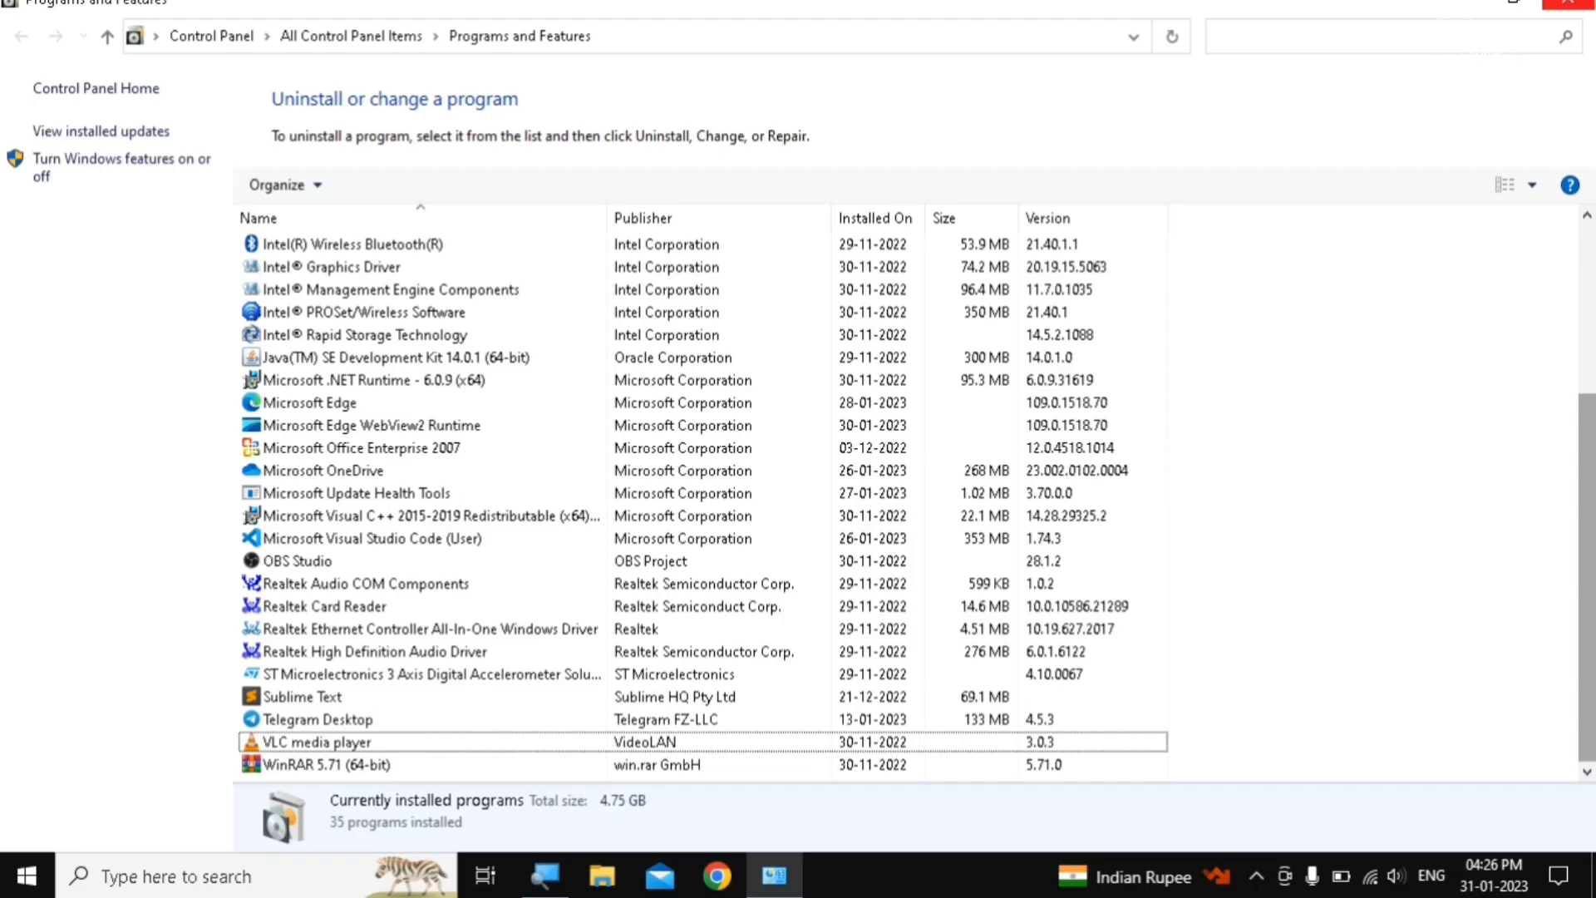
{"action": "left_click", "coordinate": [1567, 3]}
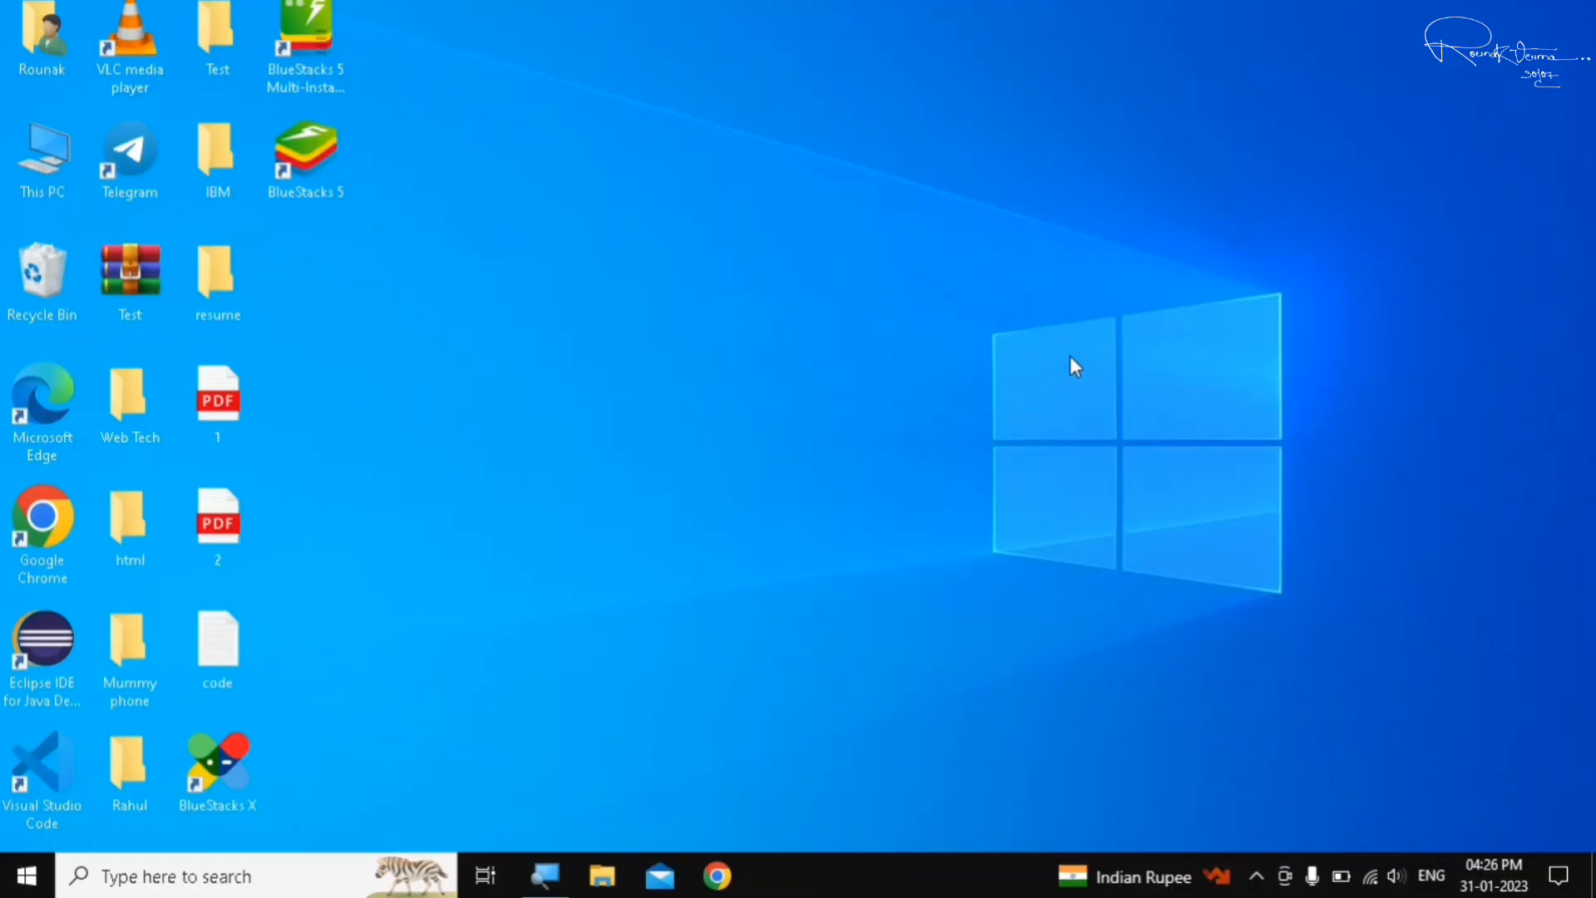